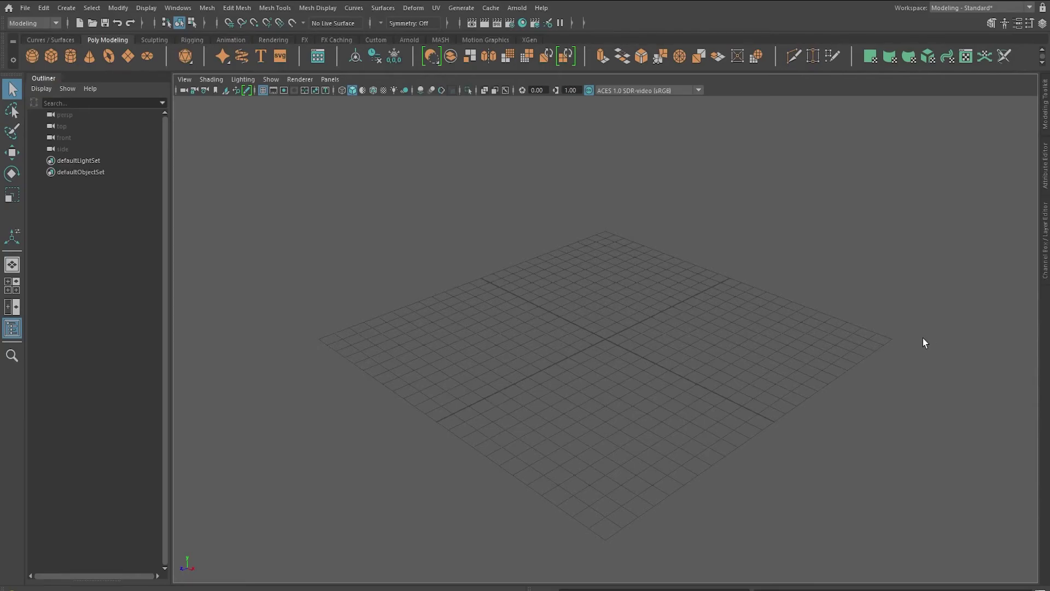
# Import ref2.png from D:\PixBStudios\Maya\Beginner\02_Modelling_A_Vase as an image plane in the front view
pyautogui.press('space')
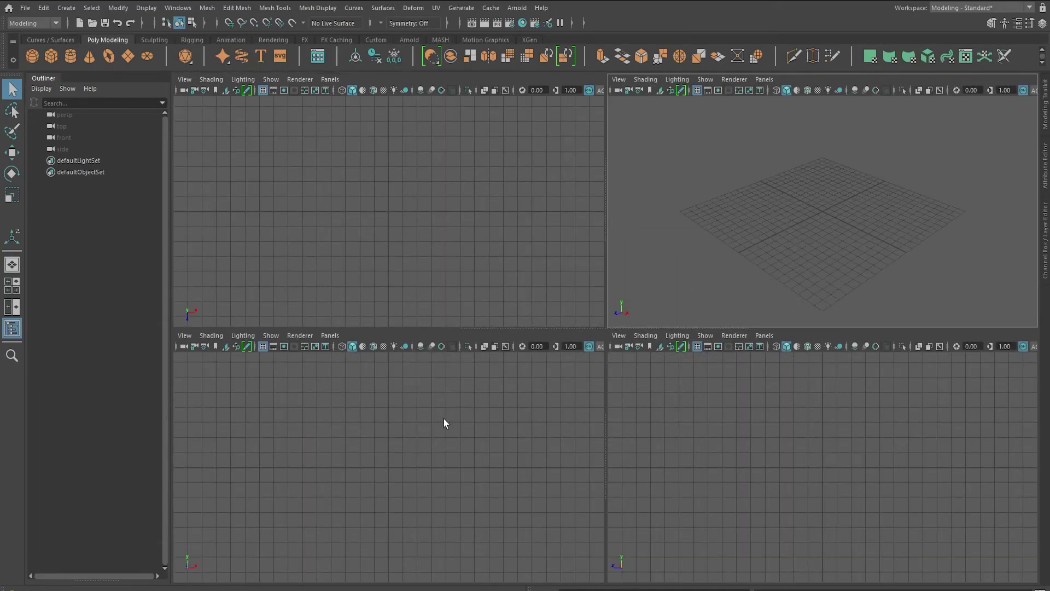
pyautogui.press('space')
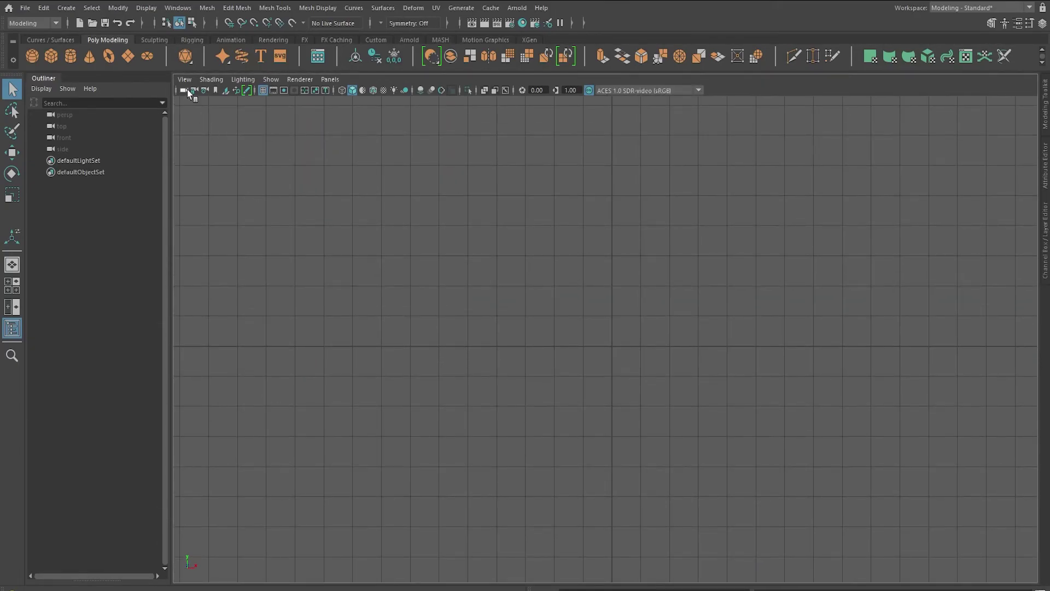
pyautogui.click(184, 80)
pyautogui.moveTo(274, 334)
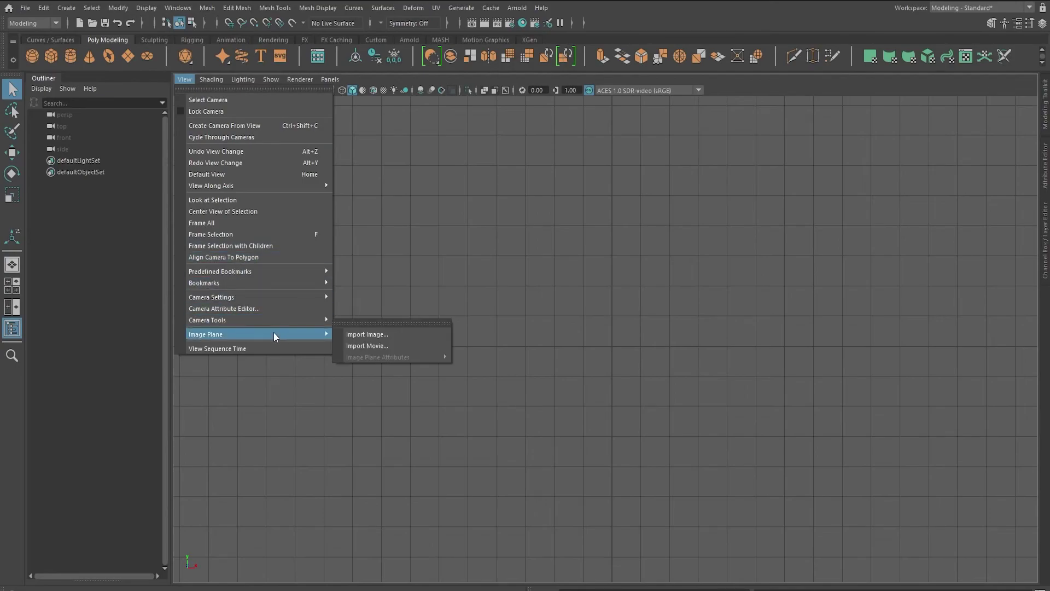
pyautogui.click(415, 338)
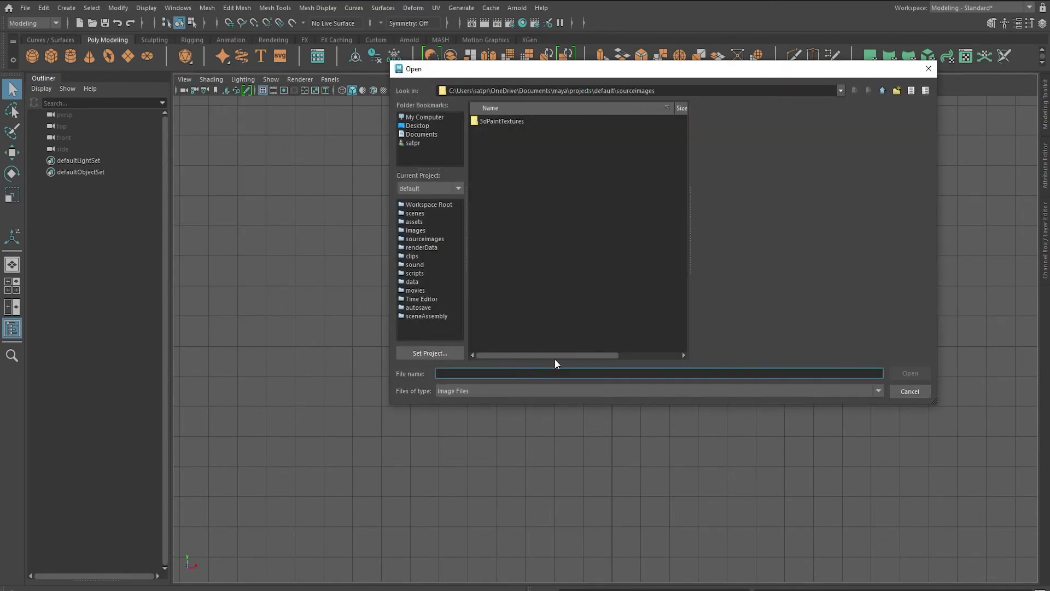
pyautogui.write('D:\\PixBStudios\\Maya\\Beginner\\02_Modelling_A_Vase')
pyautogui.press('Return')
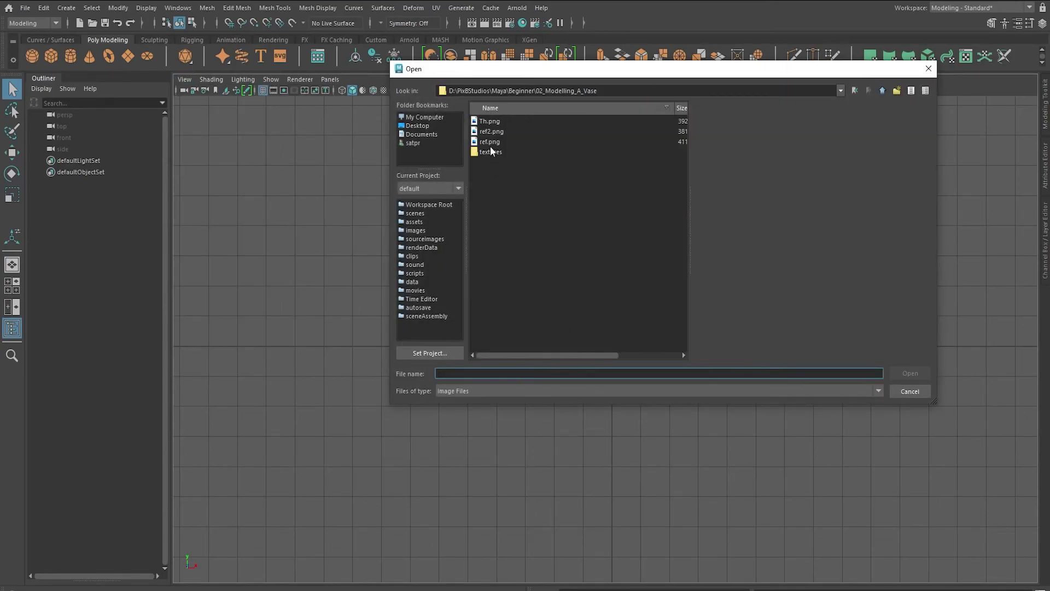
pyautogui.click(488, 132)
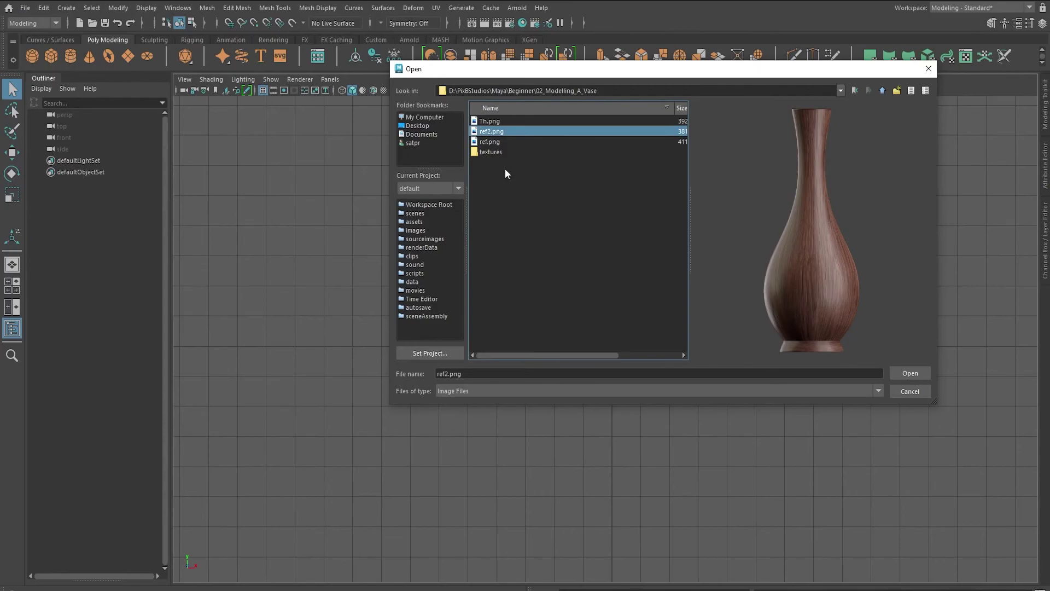
pyautogui.click(924, 370)
# Raise the vase image plane until its foot rests on the horizontal grid axis, and deselect it
pyautogui.keyDown('alt'); pyautogui.moveTo(638, 247); pyautogui.dragTo(628, 289, button='middle'); pyautogui.keyUp('alt')
pyautogui.press('w')
pyautogui.moveTo(602, 323); pyautogui.dragTo(601, 174)
pyautogui.keyDown('alt'); pyautogui.moveTo(650, 302); pyautogui.dragTo(584, 406, button='middle'); pyautogui.keyUp('alt')
pyautogui.click(700, 313)
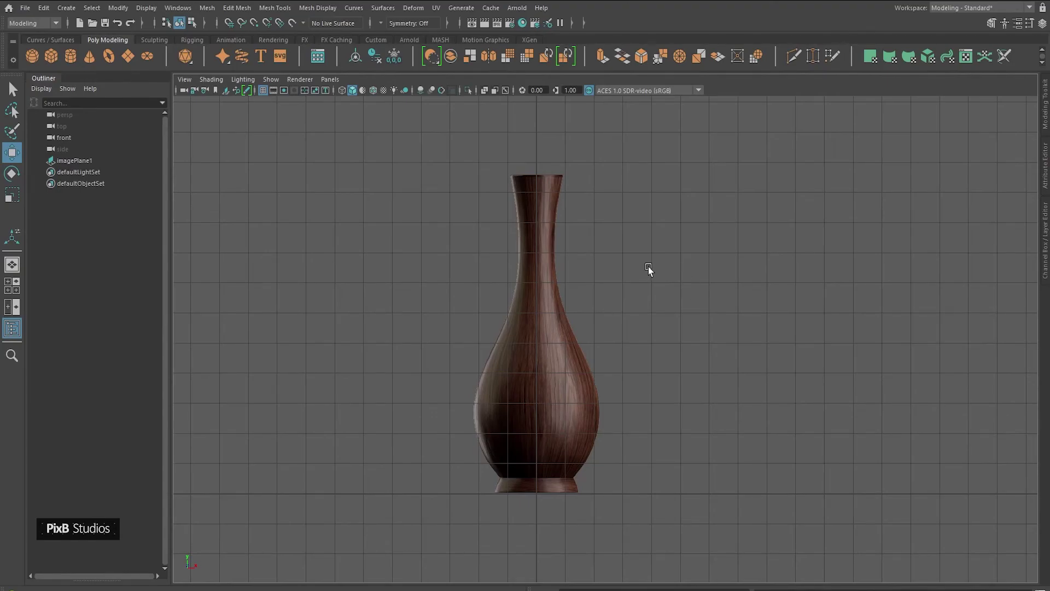
# Create a polygon cylinder at the origin and flatten it vertically into a thin disc
pyautogui.click(70, 56)
pyautogui.scroll(6, 540, 355)
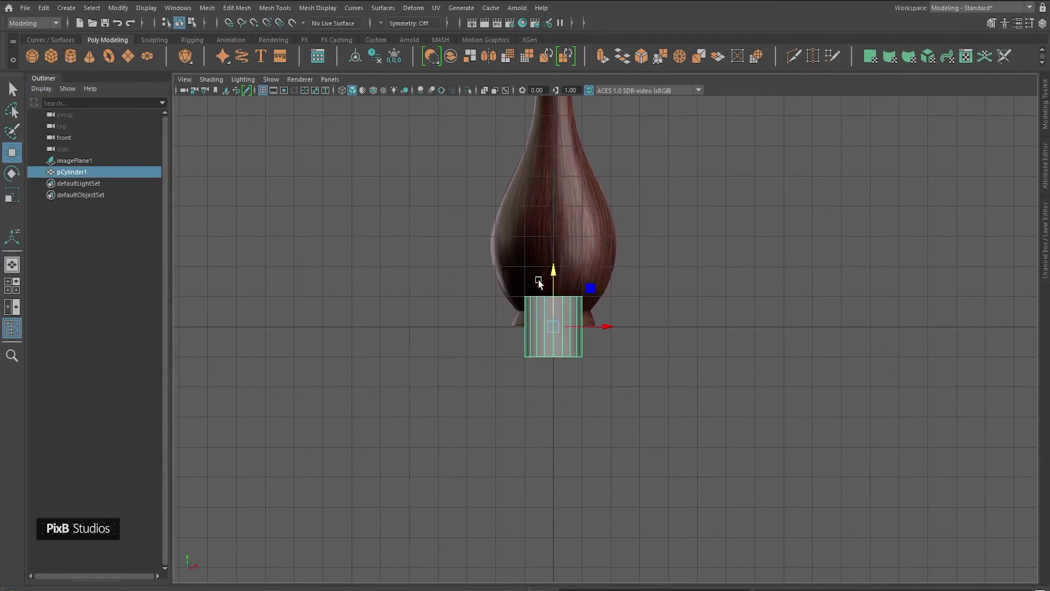
pyautogui.scroll(5, 535, 340)
pyautogui.keyDown('alt'); pyautogui.moveTo(529, 336); pyautogui.dragTo(634, 373, button='middle'); pyautogui.keyUp('alt')
pyautogui.scroll(3, 593, 349)
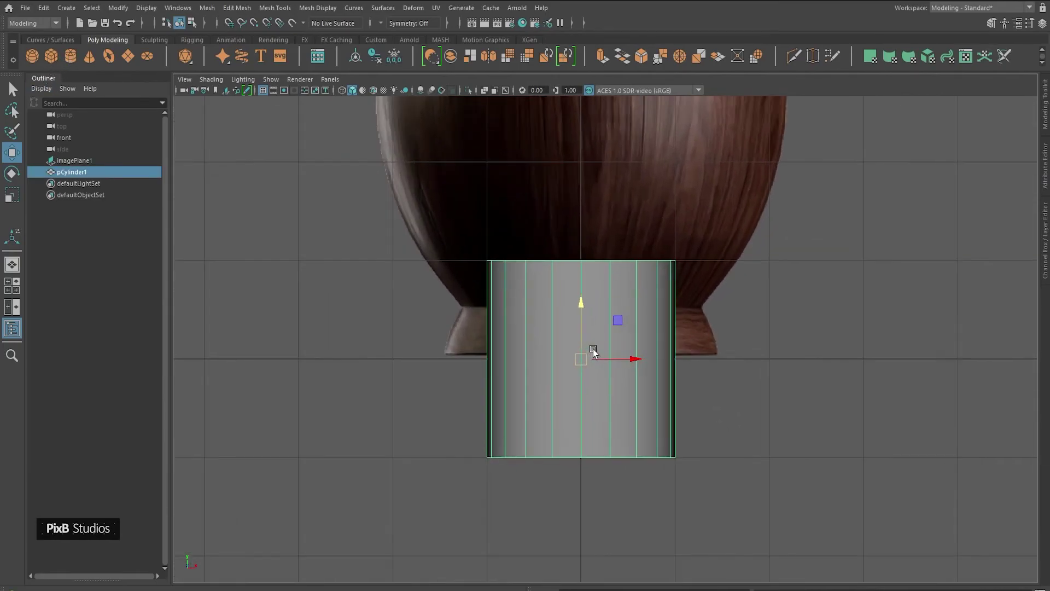
pyautogui.keyDown('alt'); pyautogui.moveTo(587, 346); pyautogui.dragTo(583, 330, button='middle'); pyautogui.keyUp('alt')
pyautogui.press('r')
pyautogui.moveTo(576, 292); pyautogui.dragTo(578, 336)
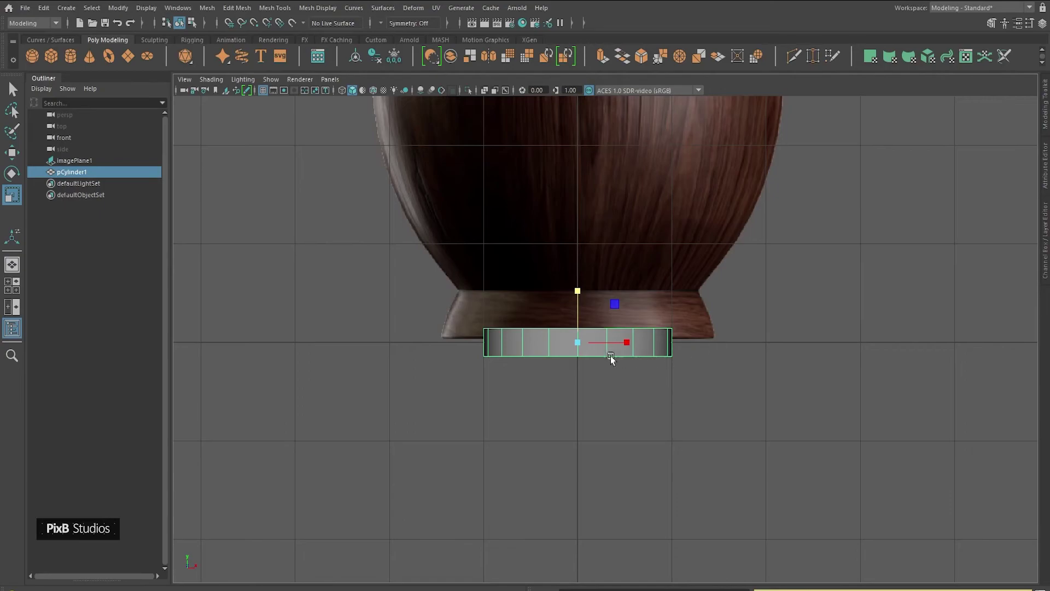
# Scale the disc up uniformly to about the width of the vase's foot and raise it over the foot
pyautogui.keyDown('alt'); pyautogui.moveTo(577, 348); pyautogui.dragTo(586, 373, button='middle'); pyautogui.keyUp('alt')
pyautogui.moveTo(585, 372); pyautogui.dragTo(633, 398)
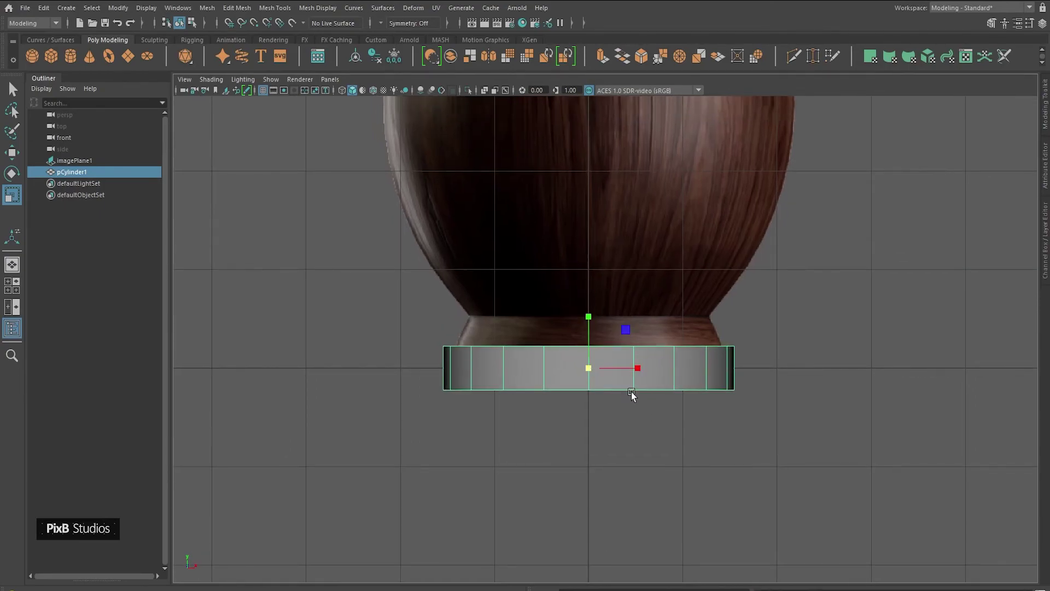
pyautogui.press('w')
pyautogui.moveTo(586, 342); pyautogui.dragTo(579, 315)
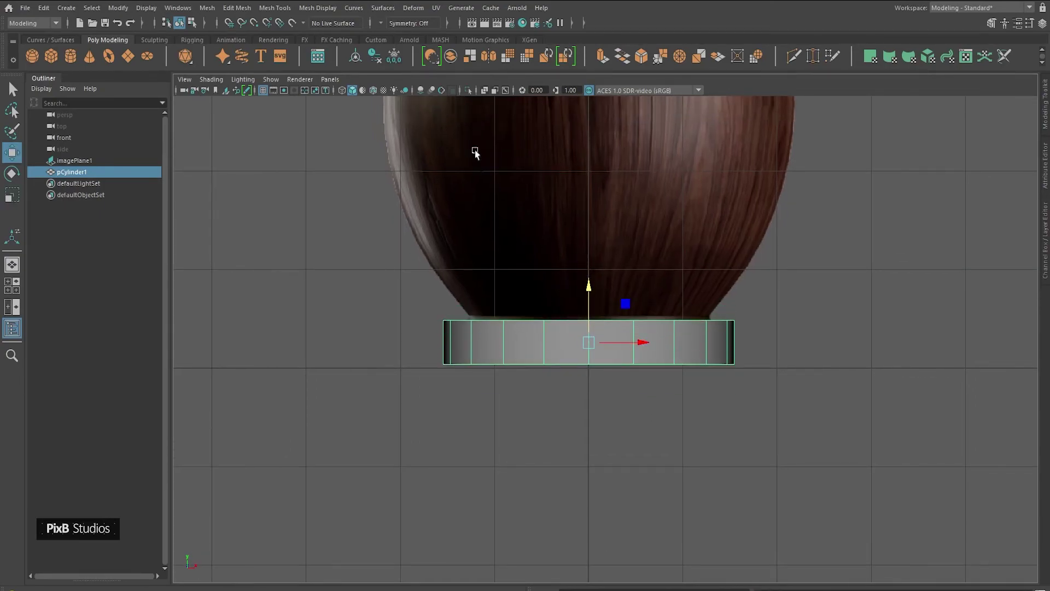
# Turn on X-ray display and fine-tune the cylinder's size and height to match the bottom edge of the vase's foot
pyautogui.click(484, 91)
pyautogui.scroll(2, 638, 350)
pyautogui.scroll(1, 638, 350)
pyautogui.moveTo(579, 299); pyautogui.dragTo(579, 297)
pyautogui.press('r')
pyautogui.moveTo(581, 342); pyautogui.dragTo(574, 342)
pyautogui.press('w')
pyautogui.moveTo(583, 302); pyautogui.dragTo(581, 300)
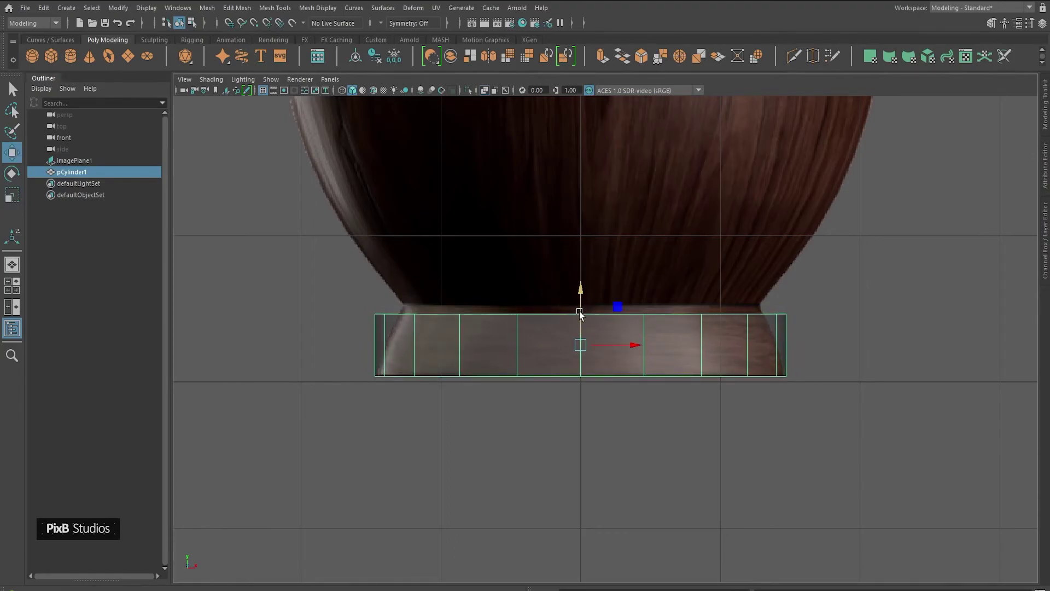
pyautogui.press('r')
pyautogui.moveTo(583, 342); pyautogui.dragTo(580, 343)
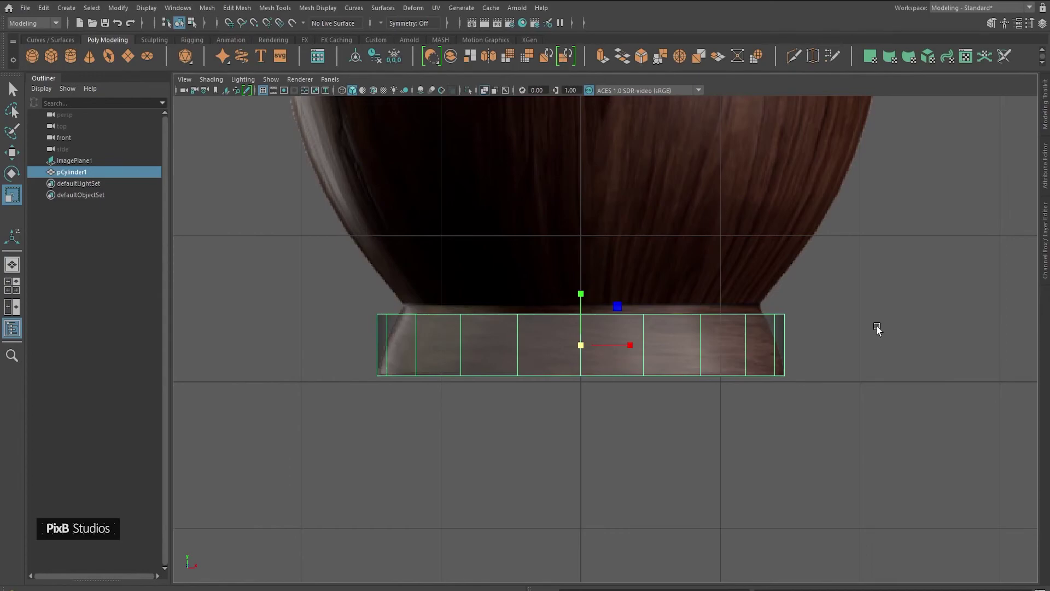
# Select all vertices along the cylinder's top edge in vertex mode
pyautogui.rightClick(774, 322)
pyautogui.moveTo(774, 320)
pyautogui.mouseDown(button='right')
pyautogui.moveTo(721, 278)
pyautogui.moveTo(773, 246)
pyautogui.moveTo(779, 310)
pyautogui.moveTo(721, 276)
pyautogui.mouseUp(button='right')
pyautogui.moveTo(298, 246); pyautogui.dragTo(877, 339)
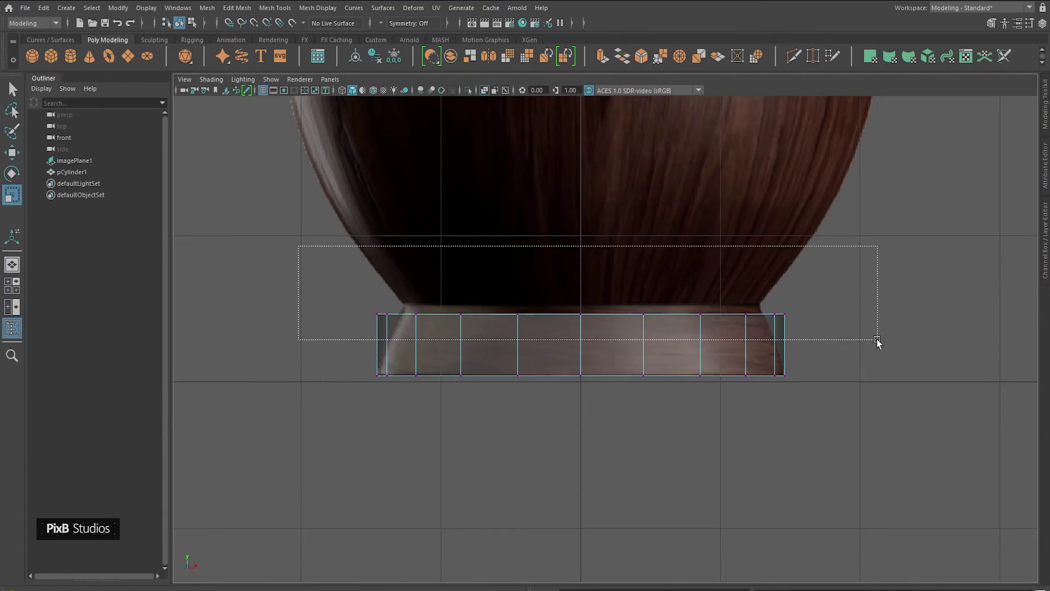
pyautogui.moveTo(877, 340); pyautogui.dragTo(873, 328)
# Examine the selected top vertices in the perspective view and return to the front view
pyautogui.press('space')
pyautogui.press('space')
pyautogui.scroll(8, 605, 344)
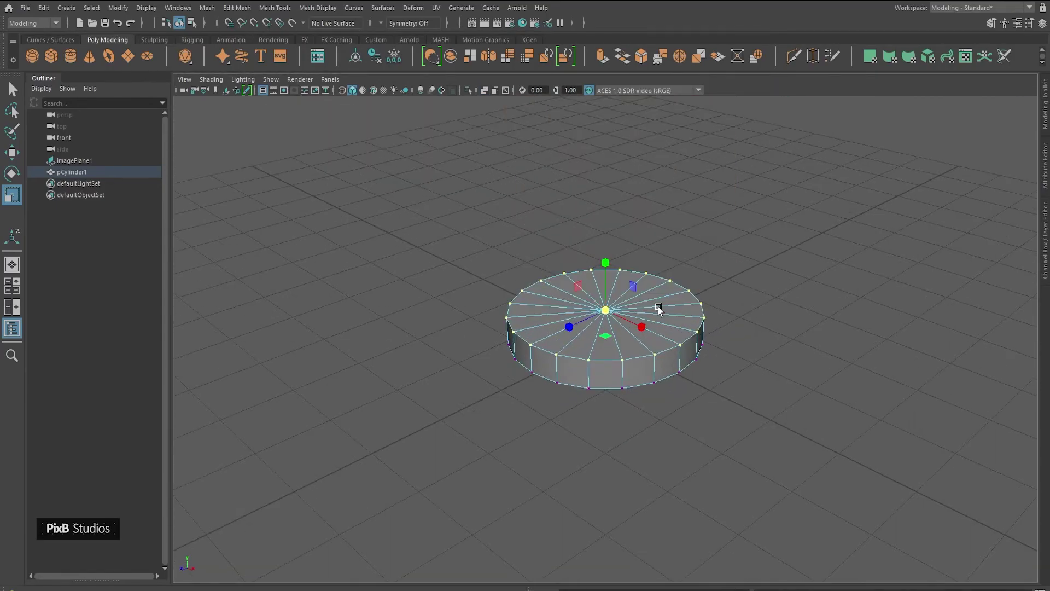
pyautogui.scroll(6, 623, 286)
pyautogui.press('q')
pyautogui.keyDown('alt'); pyautogui.moveTo(593, 277); pyautogui.dragTo(615, 308); pyautogui.keyUp('alt')
pyautogui.scroll(-3, 613, 300)
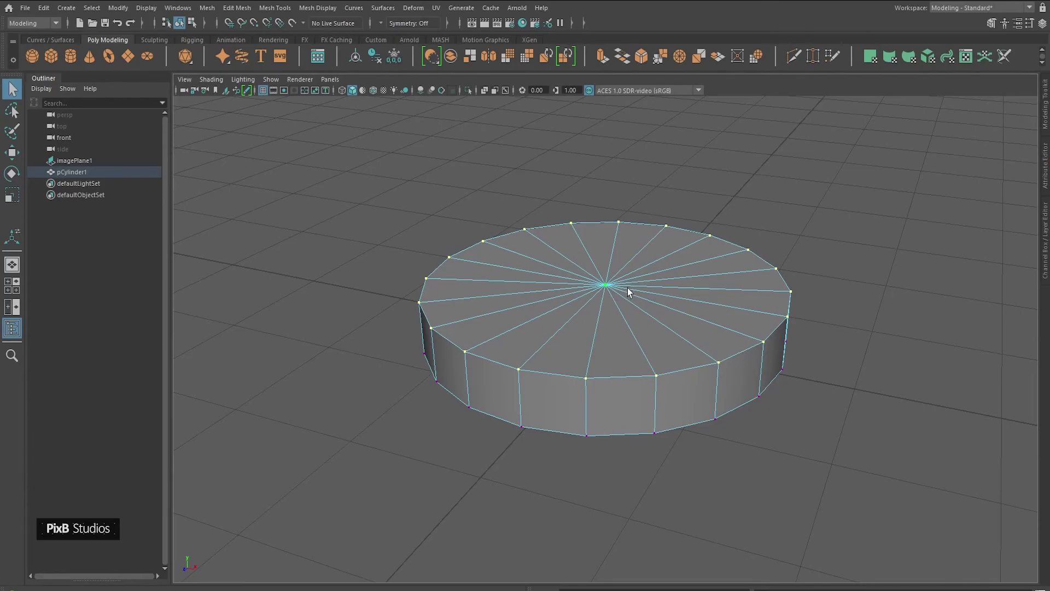
pyautogui.press('space')
pyautogui.press('space')
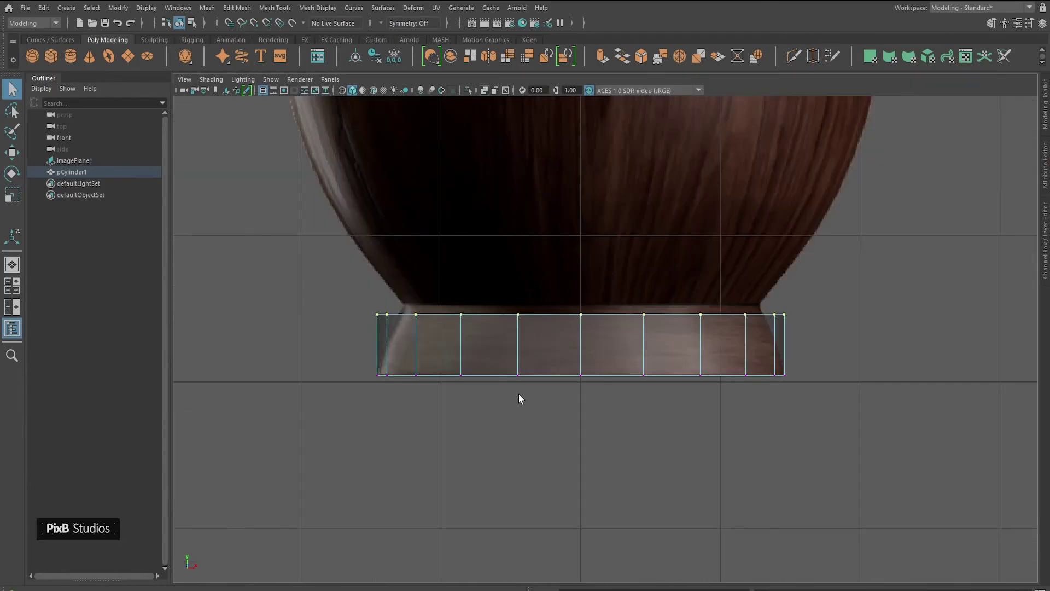
# Scale the top vertices inward and align their height with the narrow upper rim of the vase's foot
pyautogui.keyDown('alt'); pyautogui.moveTo(591, 315); pyautogui.dragTo(579, 326, button='middle'); pyautogui.keyUp('alt')
pyautogui.press('r')
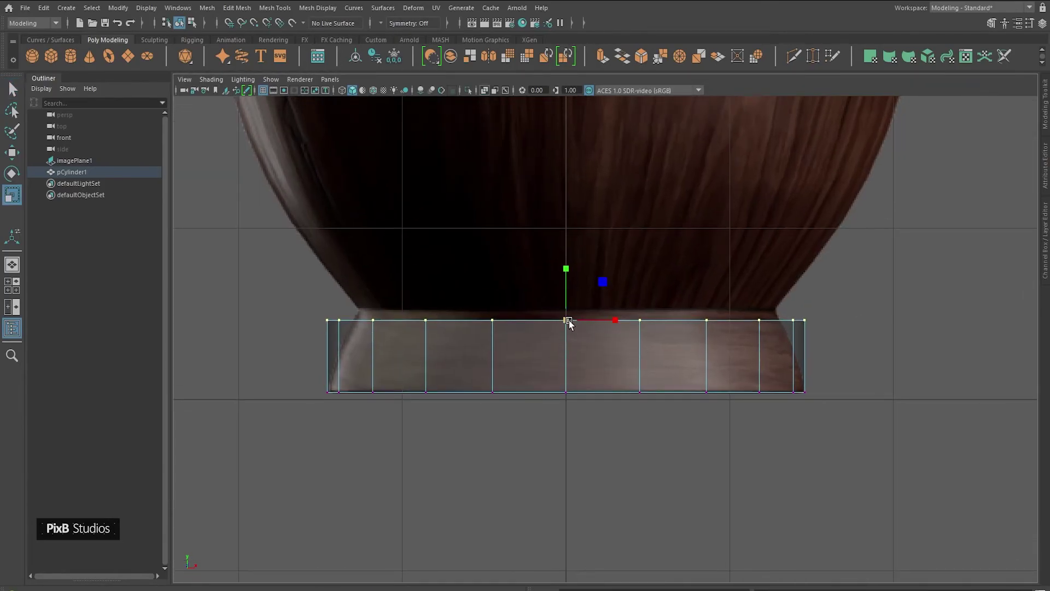
pyautogui.moveTo(567, 325); pyautogui.dragTo(563, 280)
pyautogui.press('w')
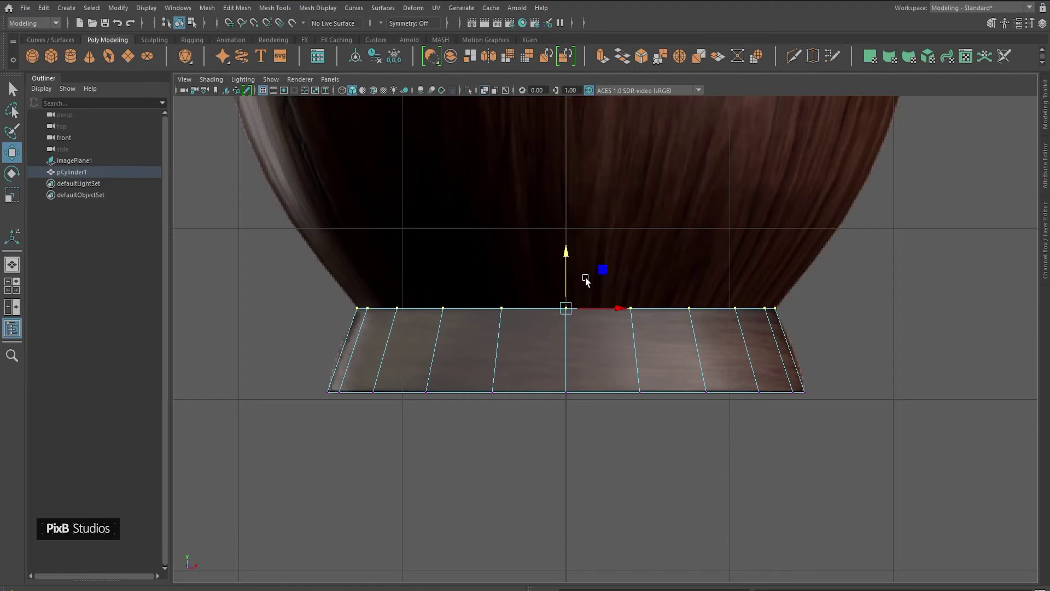
pyautogui.moveTo(567, 259); pyautogui.dragTo(567, 265)
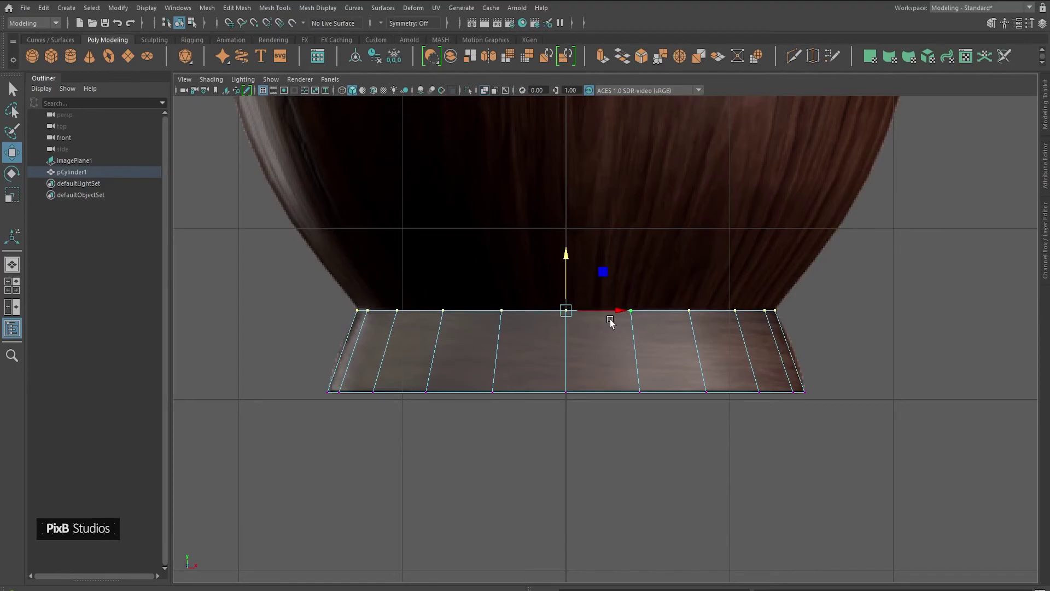
# Check the tapered cylinder's outline against the foot and body of the vase reference
pyautogui.keyDown('alt'); pyautogui.moveTo(609, 319); pyautogui.dragTo(596, 320, button='middle'); pyautogui.keyUp('alt')
pyautogui.keyDown('alt'); pyautogui.moveTo(596, 322); pyautogui.dragTo(816, 385, button='right'); pyautogui.keyUp('alt')
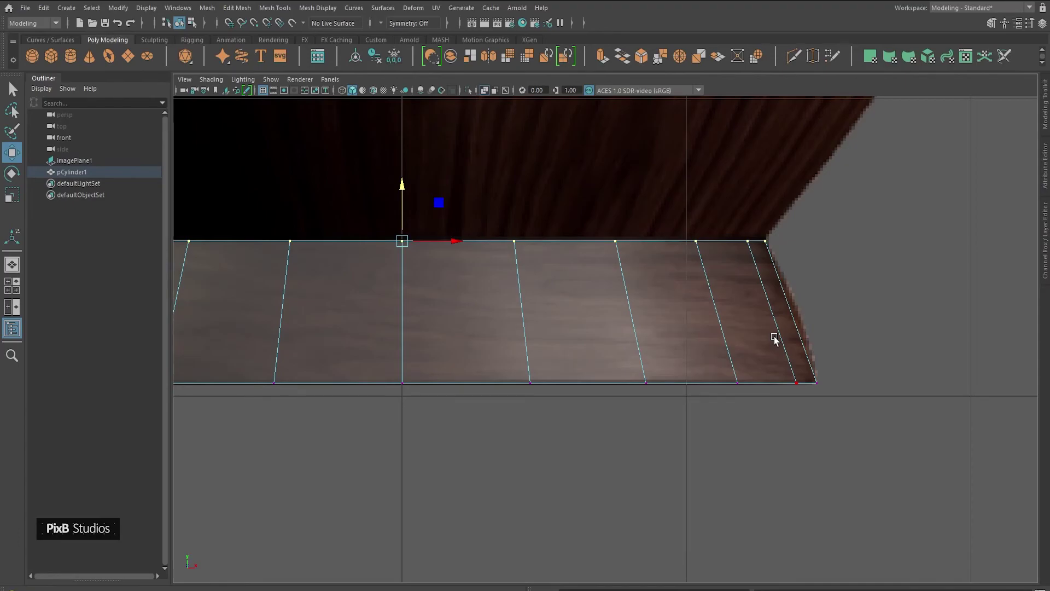
pyautogui.keyDown('alt'); pyautogui.moveTo(656, 265); pyautogui.dragTo(685, 344, button='middle'); pyautogui.keyUp('alt')
pyautogui.keyDown('alt'); pyautogui.moveTo(716, 407); pyautogui.dragTo(642, 261, button='right'); pyautogui.keyUp('alt')
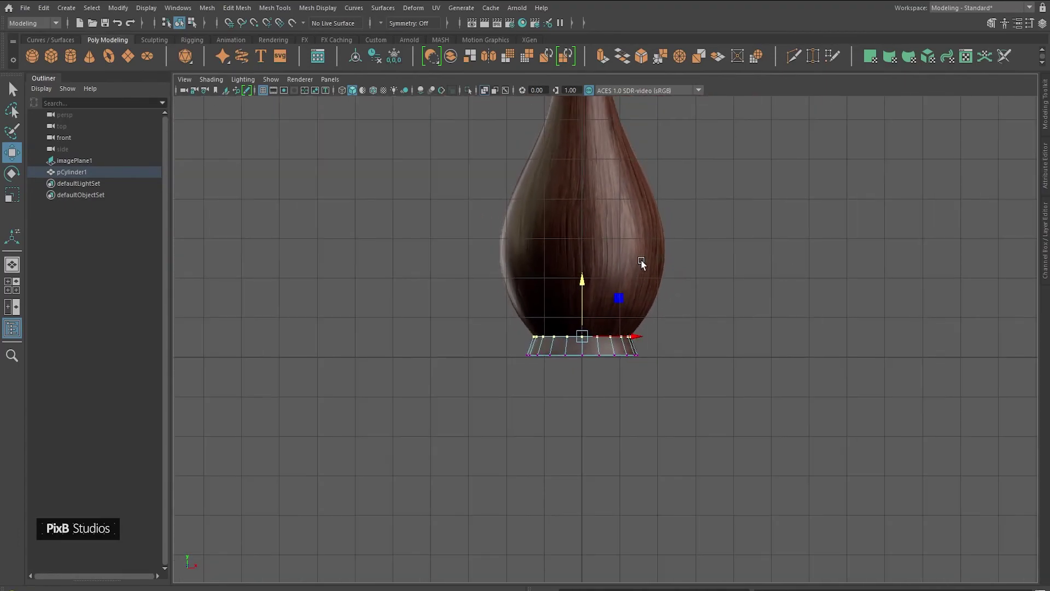
pyautogui.keyDown('alt'); pyautogui.moveTo(639, 265); pyautogui.dragTo(638, 308, button='middle'); pyautogui.keyUp('alt')
pyautogui.keyDown('alt'); pyautogui.moveTo(638, 309); pyautogui.dragTo(593, 411, button='right'); pyautogui.keyUp('alt')
pyautogui.keyDown('alt'); pyautogui.moveTo(661, 439); pyautogui.dragTo(630, 469, button='middle'); pyautogui.keyUp('alt')
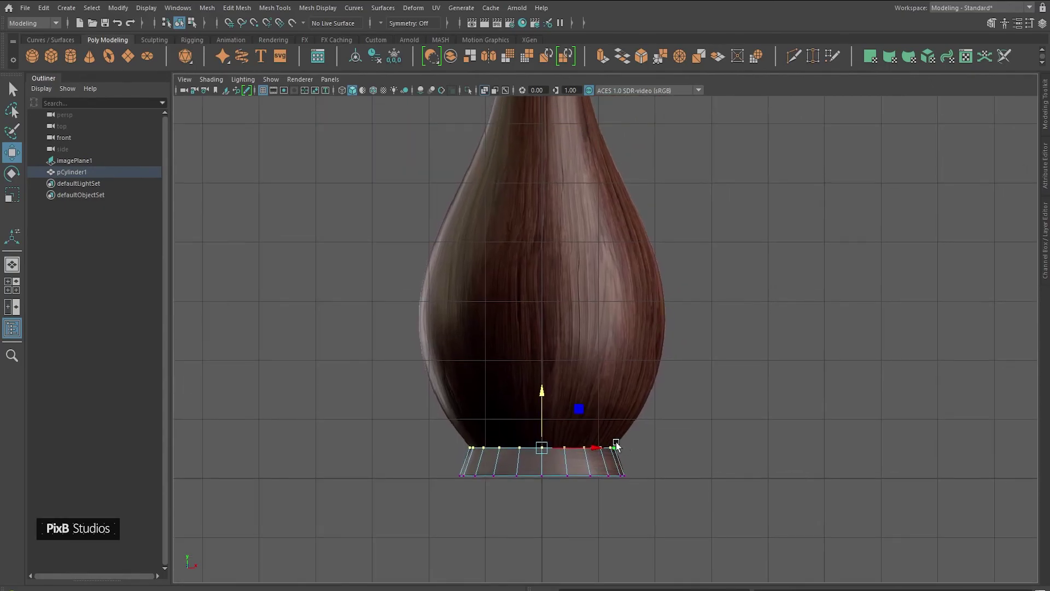
pyautogui.keyDown('alt'); pyautogui.moveTo(611, 209); pyautogui.dragTo(607, 331, button='middle'); pyautogui.keyUp('alt')
pyautogui.keyDown('alt'); pyautogui.moveTo(607, 330); pyautogui.dragTo(574, 153, button='right'); pyautogui.keyUp('alt')
pyautogui.keyDown('alt'); pyautogui.moveTo(611, 376); pyautogui.dragTo(733, 432, button='right'); pyautogui.keyUp('alt')
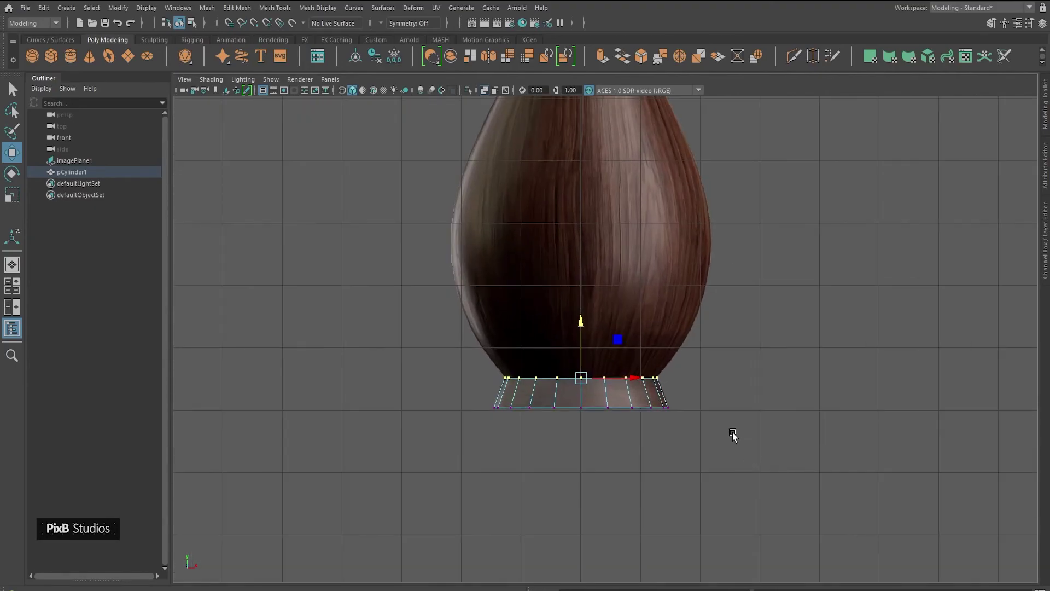
pyautogui.keyDown('alt'); pyautogui.moveTo(693, 382); pyautogui.dragTo(693, 409, button='middle'); pyautogui.keyUp('alt')
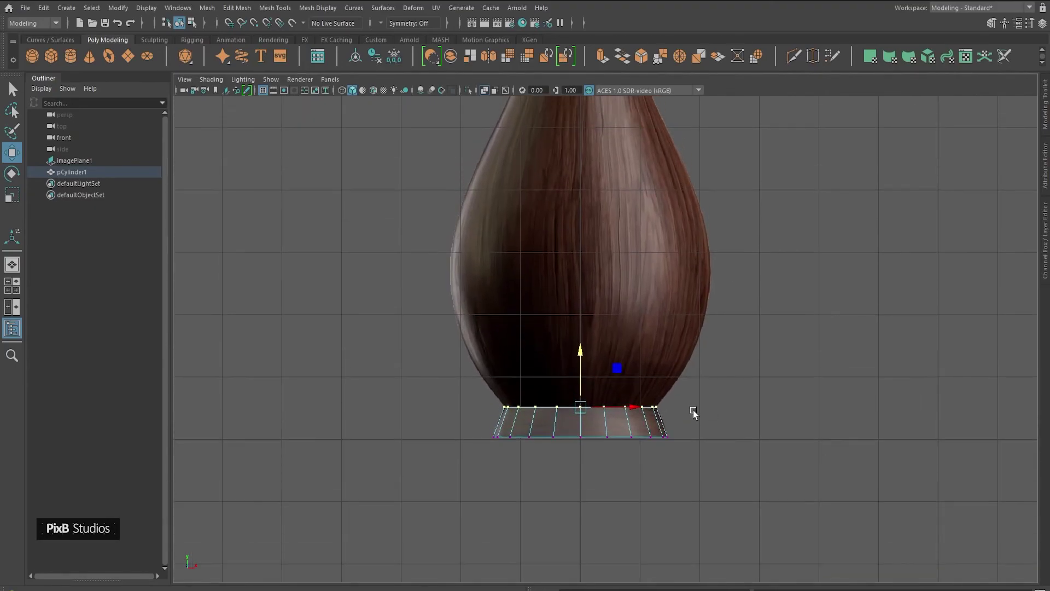
# Show the four-view layout and switch the cylinder to face selection in the perspective view
pyautogui.press('space')
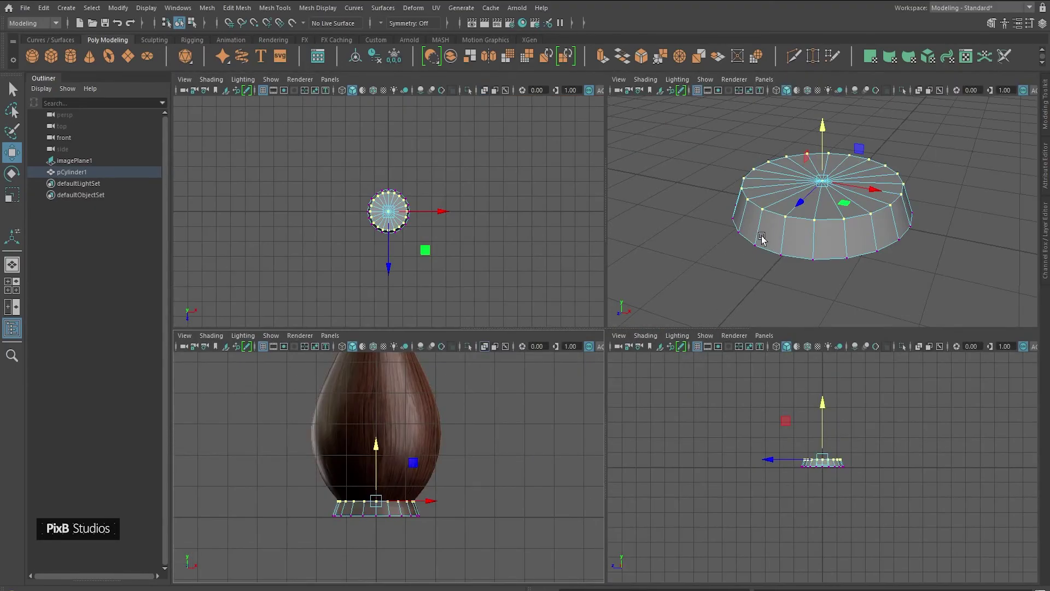
pyautogui.moveTo(727, 207); pyautogui.dragTo(728, 235, button='right')
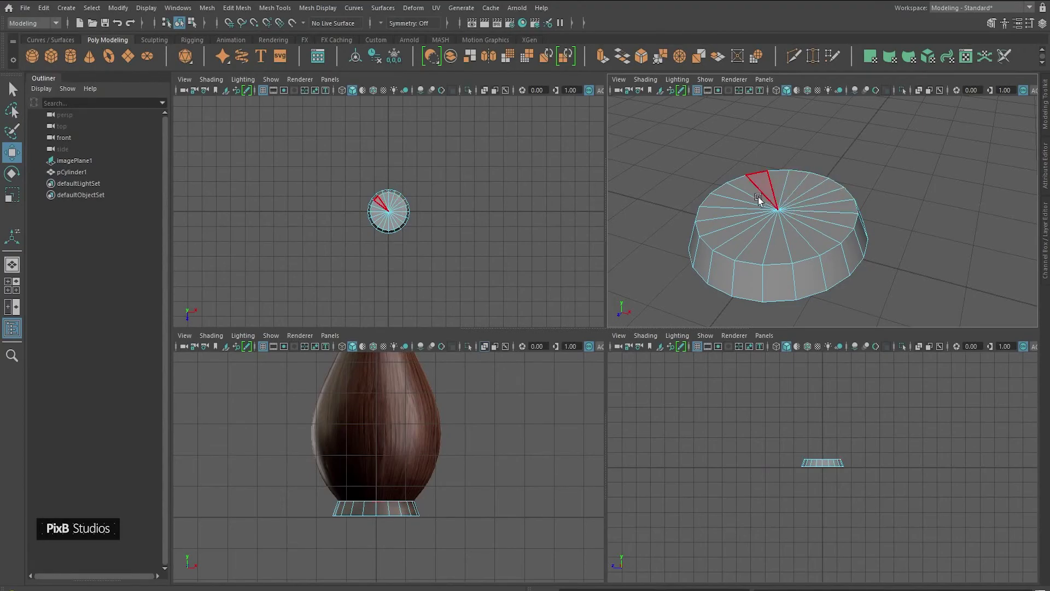
pyautogui.click(717, 226)
pyautogui.scroll(3, 706, 226)
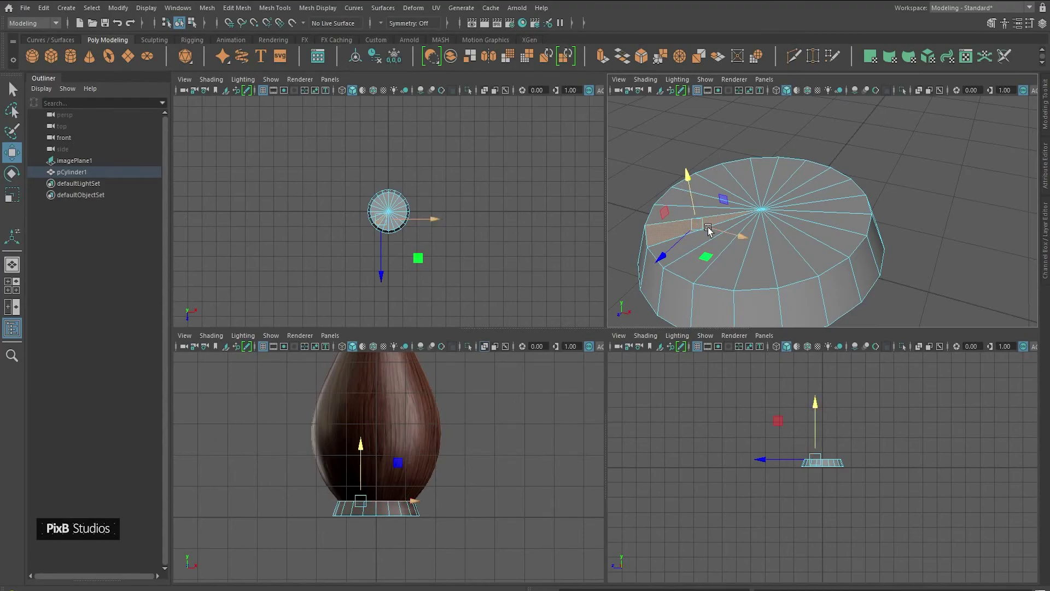
pyautogui.press('q')
pyautogui.click(690, 233)
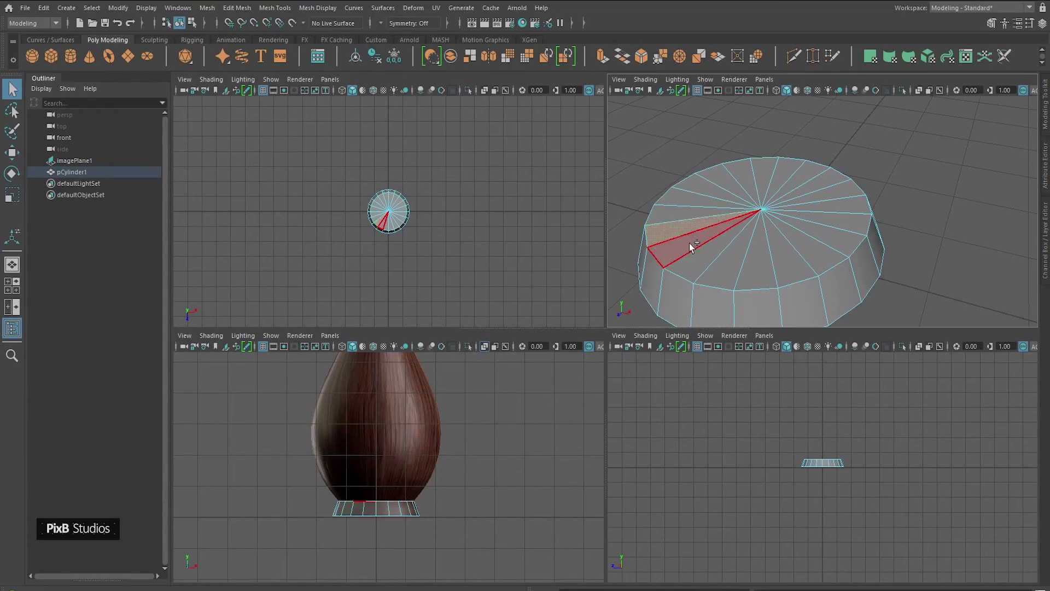
pyautogui.click(690, 243)
pyautogui.keyDown('shift'); pyautogui.click(709, 258); pyautogui.keyUp('shift')
pyautogui.keyDown('shift'); pyautogui.click(732, 268); pyautogui.keyUp('shift')
pyautogui.keyDown('shift'); pyautogui.click(765, 266); pyautogui.keyUp('shift')
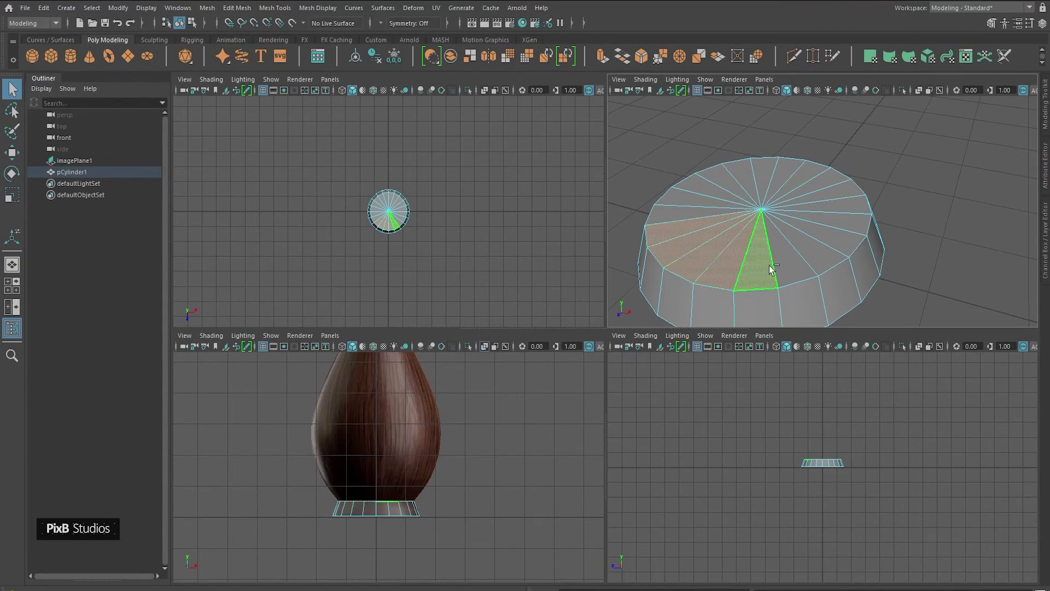
pyautogui.keyDown('shift'); pyautogui.click(800, 256); pyautogui.keyUp('shift')
pyautogui.keyDown('shift'); pyautogui.click(811, 253); pyautogui.keyUp('shift')
pyautogui.keyDown('alt'); pyautogui.moveTo(759, 235); pyautogui.dragTo(779, 228, button='middle'); pyautogui.keyUp('alt')
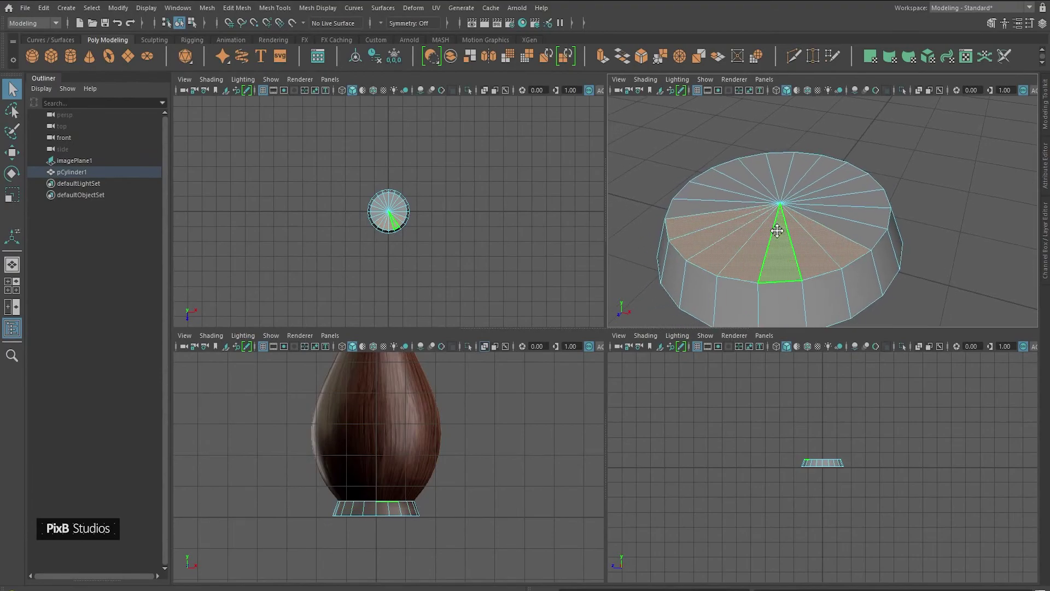
pyautogui.keyDown('shift'); pyautogui.click(860, 198); pyautogui.keyUp('shift')
pyautogui.click(916, 176)
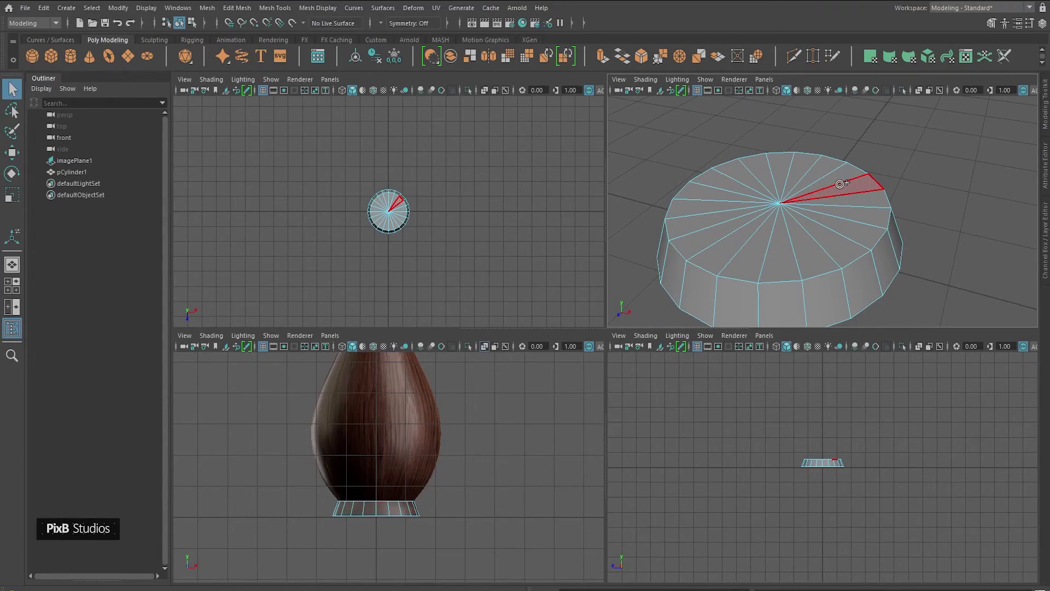
# Select all the triangular faces of the cylinder's top cap
pyautogui.moveTo(840, 184)
pyautogui.mouseDown()
pyautogui.moveTo(818, 173)
pyautogui.moveTo(741, 208)
pyautogui.moveTo(749, 234)
pyautogui.moveTo(805, 239)
pyautogui.moveTo(855, 197)
pyautogui.mouseUp()
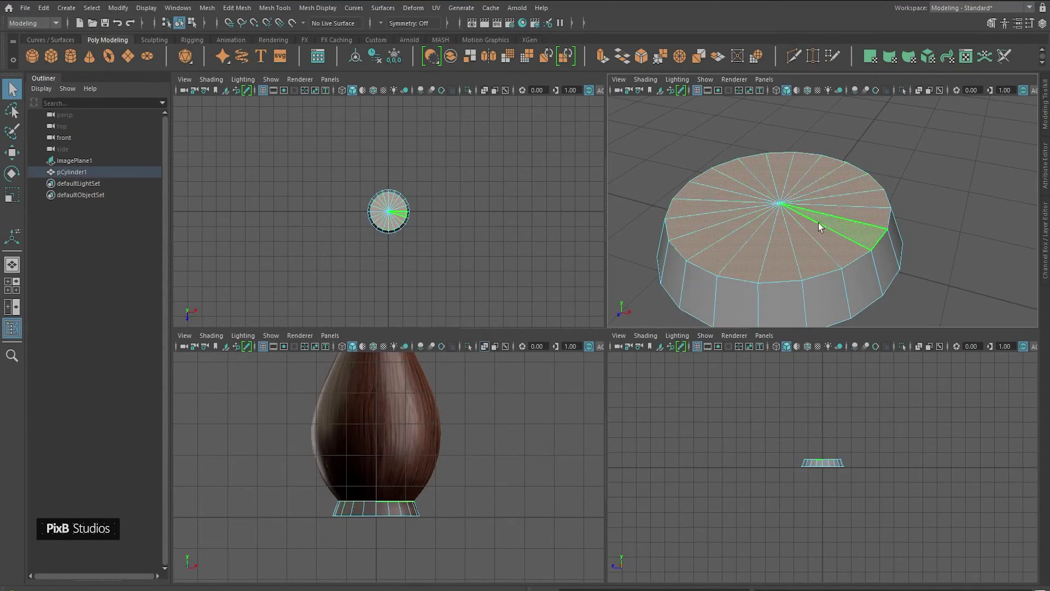
pyautogui.keyDown('alt'); pyautogui.moveTo(816, 213); pyautogui.dragTo(834, 185, button='middle'); pyautogui.keyUp('alt')
pyautogui.keyDown('alt'); pyautogui.moveTo(455, 468); pyautogui.dragTo(483, 422, button='middle'); pyautogui.keyUp('alt')
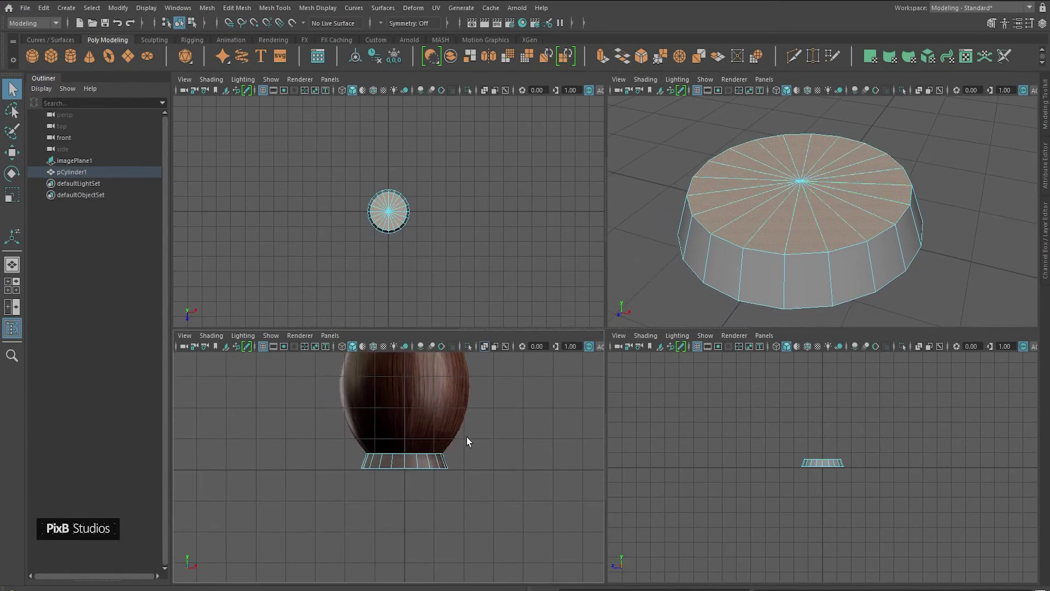
# Examine the foot and lower body outline of the vase reference up close in the front view
pyautogui.press('space')
pyautogui.keyDown('alt'); pyautogui.moveTo(603, 314); pyautogui.dragTo(537, 362, button='middle'); pyautogui.keyUp('alt')
pyautogui.scroll(-2, 547, 364)
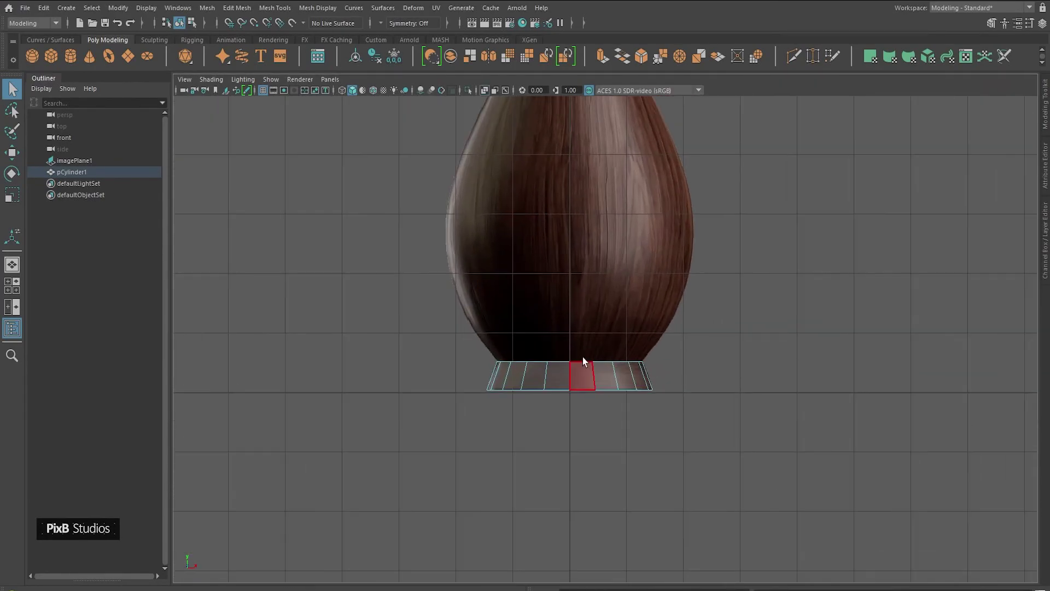
pyautogui.scroll(3, 591, 353)
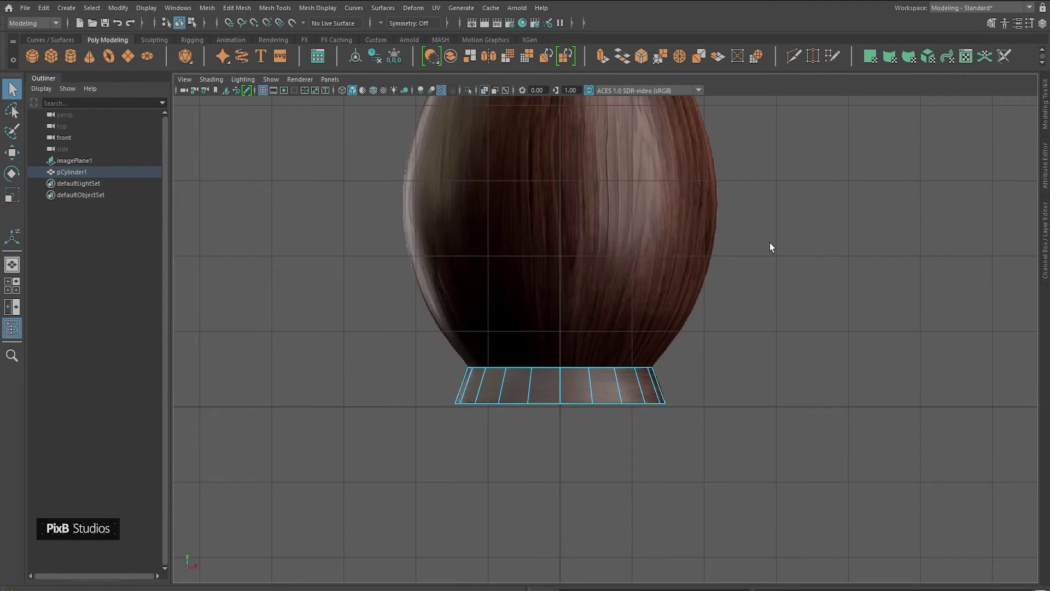
pyautogui.scroll(4, 711, 314)
pyautogui.keyDown('alt'); pyautogui.moveTo(713, 319); pyautogui.dragTo(768, 324, button='middle'); pyautogui.keyUp('alt')
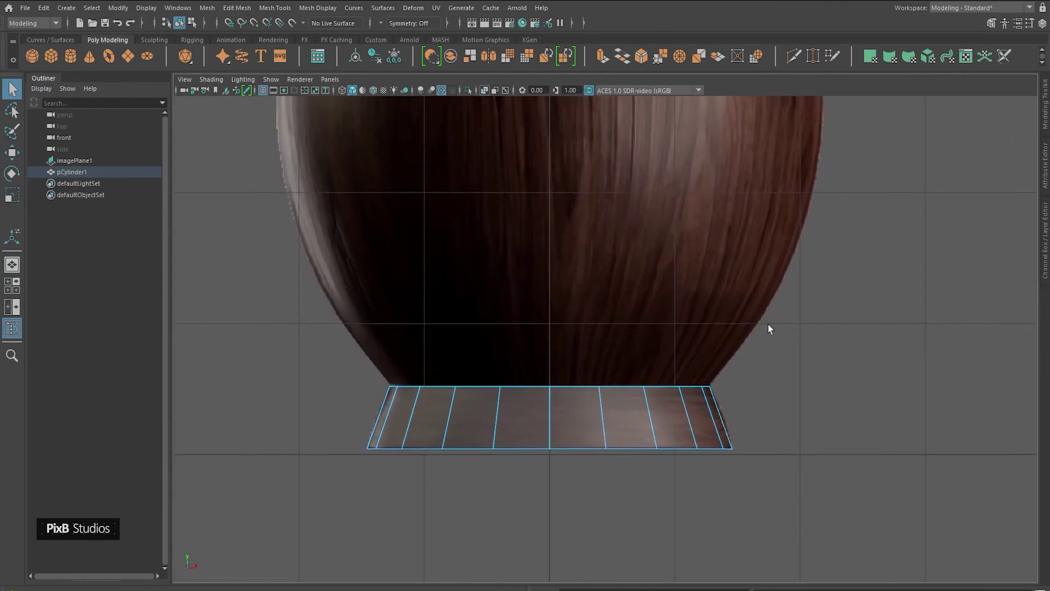
pyautogui.press('space')
pyautogui.scroll(-2, 780, 234)
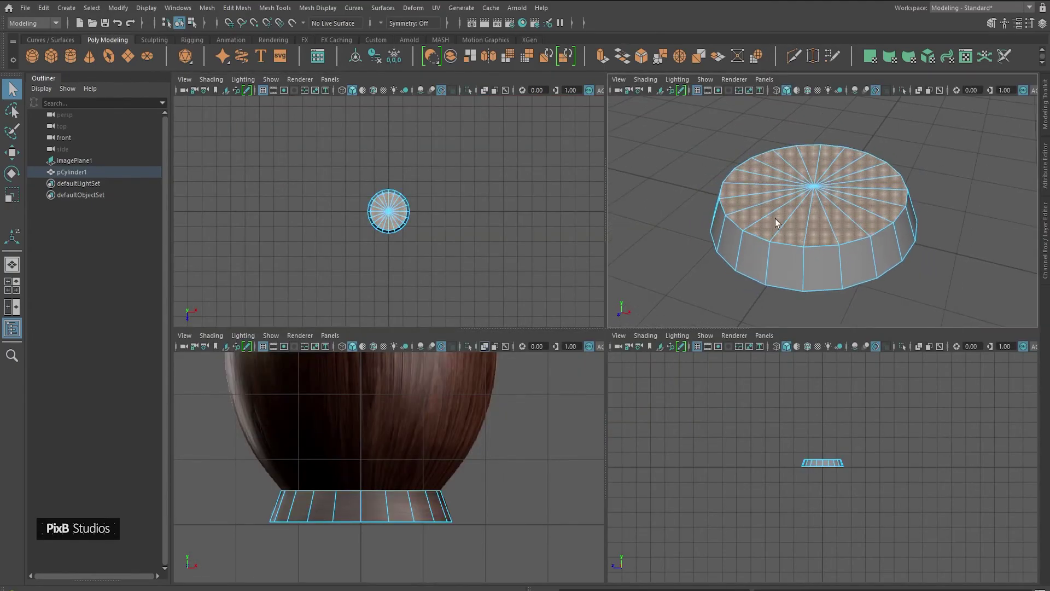
# Extrude the selected top cap faces with thickness 0.628 and offset -0.473 to follow the lower body outline
pyautogui.hotkey('ctrl', 'e')
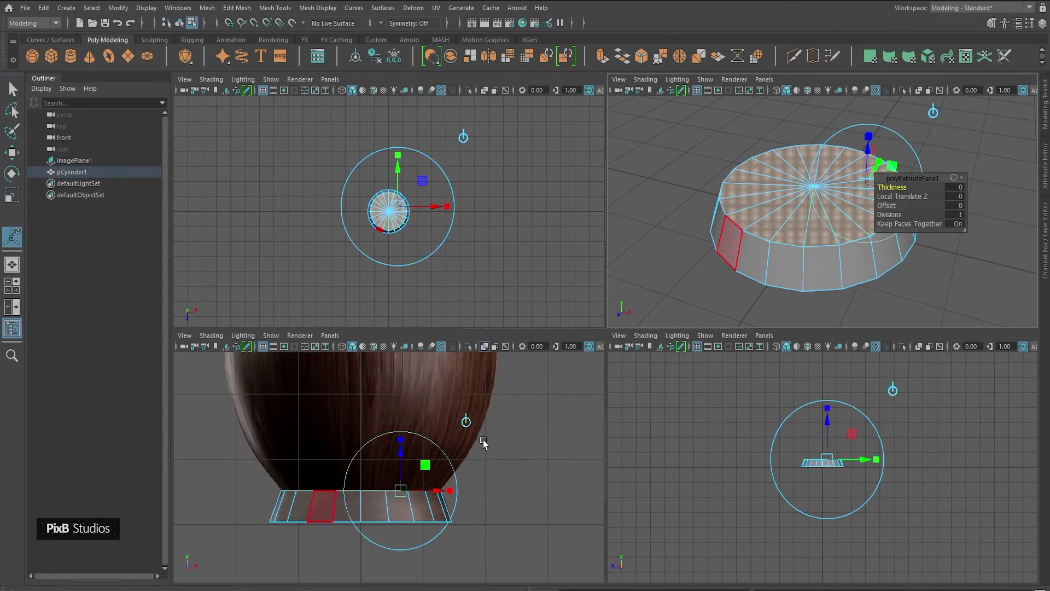
pyautogui.moveTo(893, 182); pyautogui.dragTo(678, 264)
pyautogui.press('space')
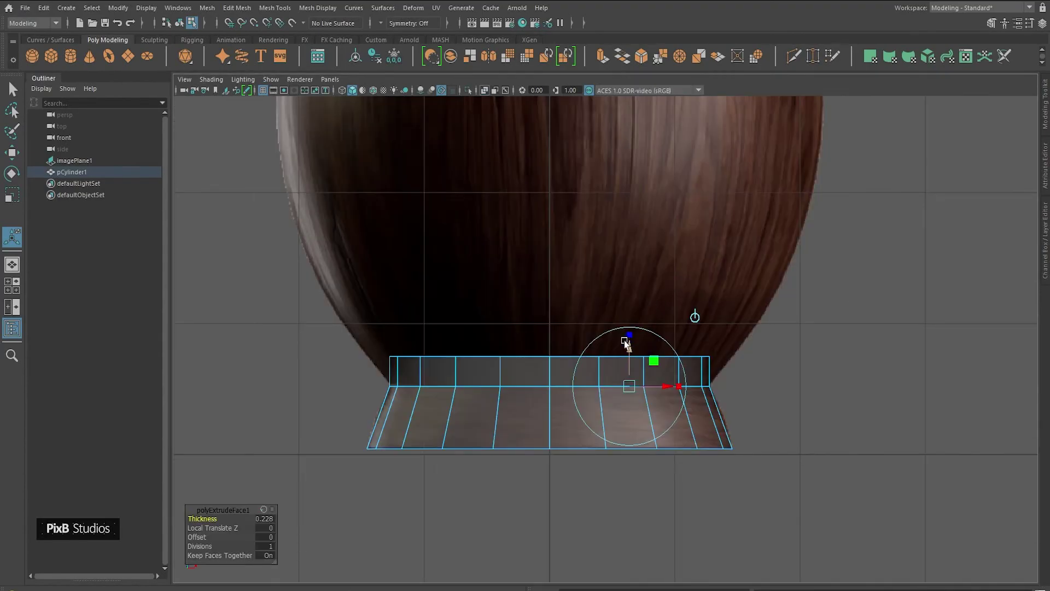
pyautogui.moveTo(206, 508); pyautogui.dragTo(571, 235)
pyautogui.keyDown('alt'); pyautogui.moveTo(769, 242); pyautogui.dragTo(698, 395, button='middle'); pyautogui.keyUp('alt')
pyautogui.scroll(-3, 698, 339)
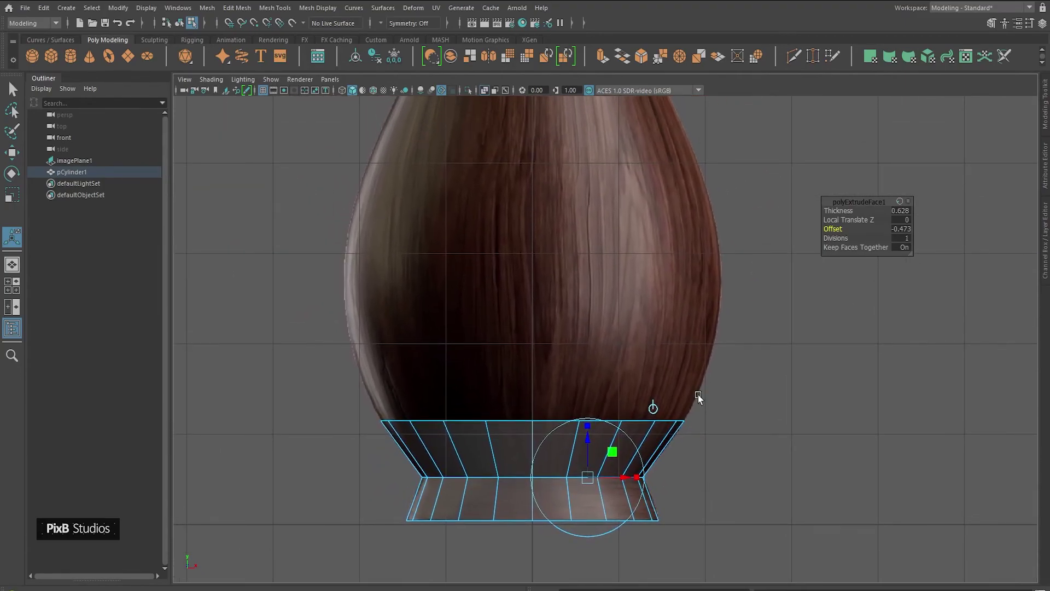
# Extrude the top cap again with thickness 0.85 and offset -0.323 to widen the mesh along the body
pyautogui.scroll(-2, 701, 375)
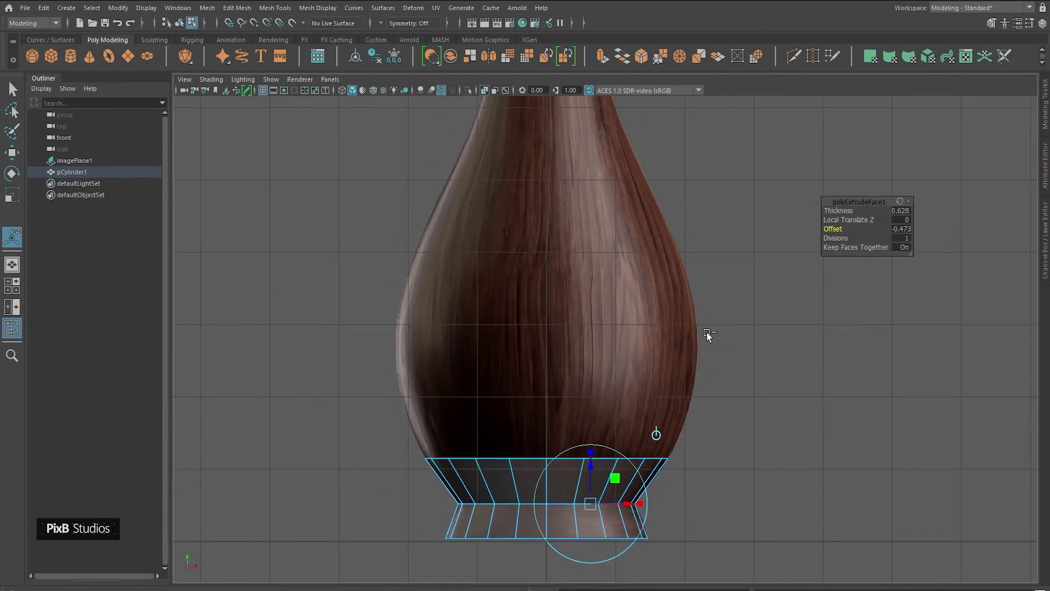
pyautogui.hotkey('ctrl', 'e')
pyautogui.moveTo(839, 210); pyautogui.dragTo(945, 222)
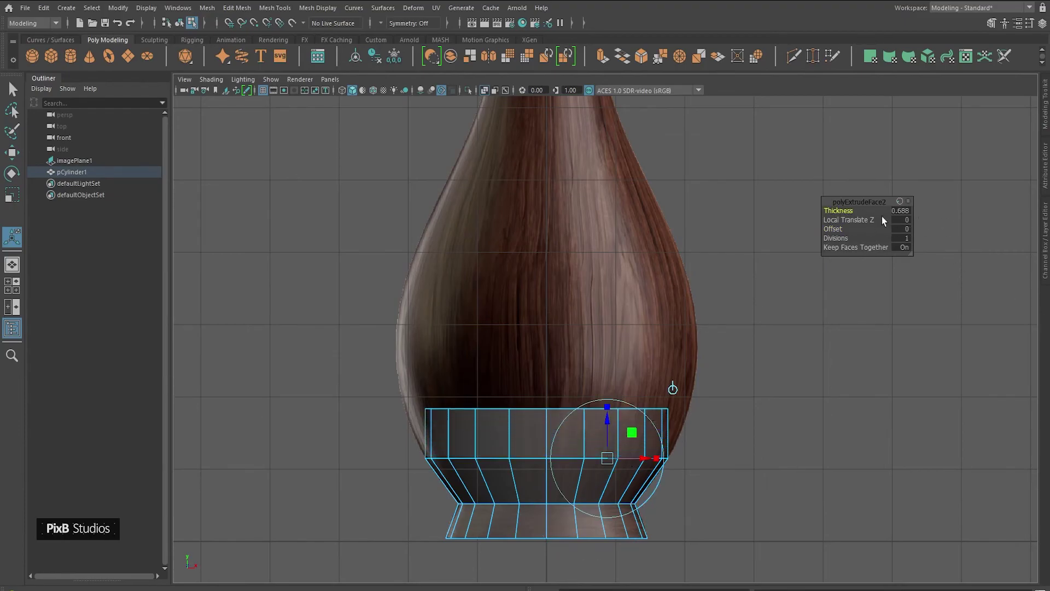
pyautogui.moveTo(835, 211); pyautogui.dragTo(923, 214)
pyautogui.moveTo(832, 229); pyautogui.dragTo(651, 237)
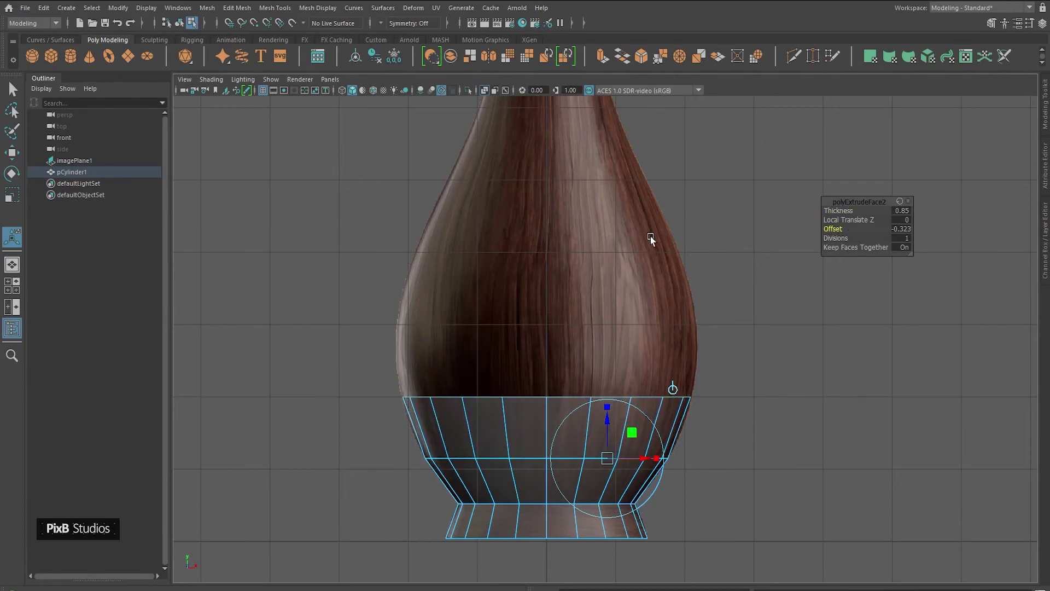
# Extrude the cap upward past the body's widest part and scale it slightly outward to match the reference
pyautogui.scroll(1, 630, 225)
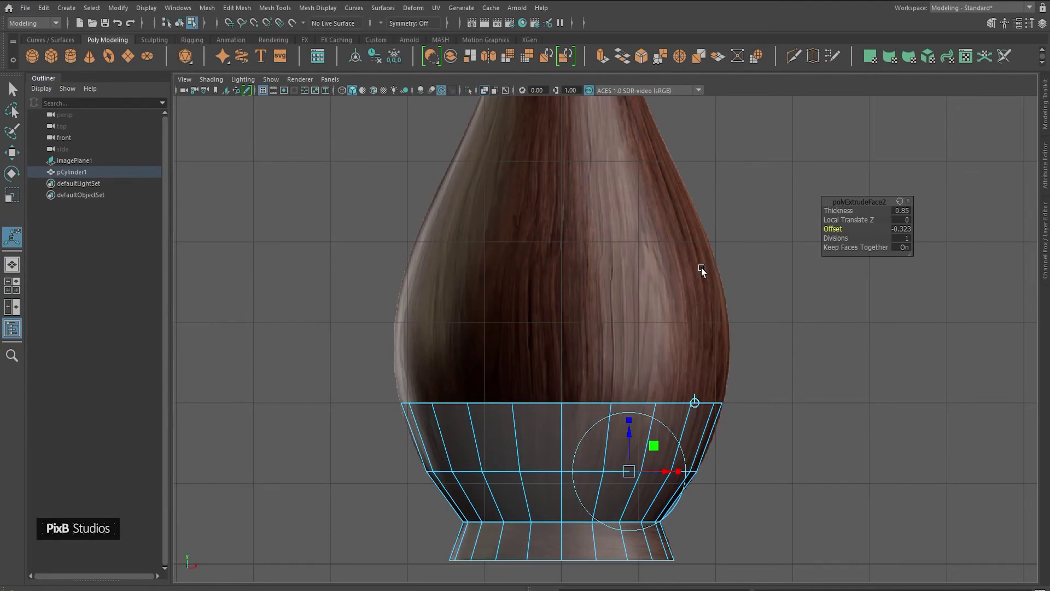
pyautogui.press('w')
pyautogui.keyDown('alt'); pyautogui.moveTo(650, 266); pyautogui.dragTo(653, 261, button='middle'); pyautogui.keyUp('alt')
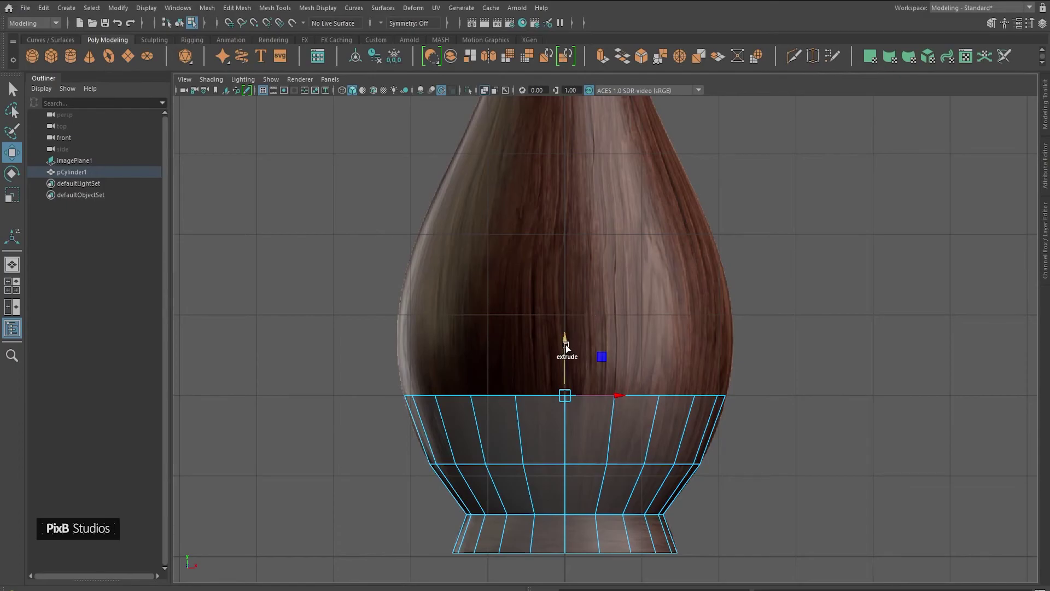
pyautogui.moveTo(566, 347); pyautogui.dragTo(562, 251)
pyautogui.press('r')
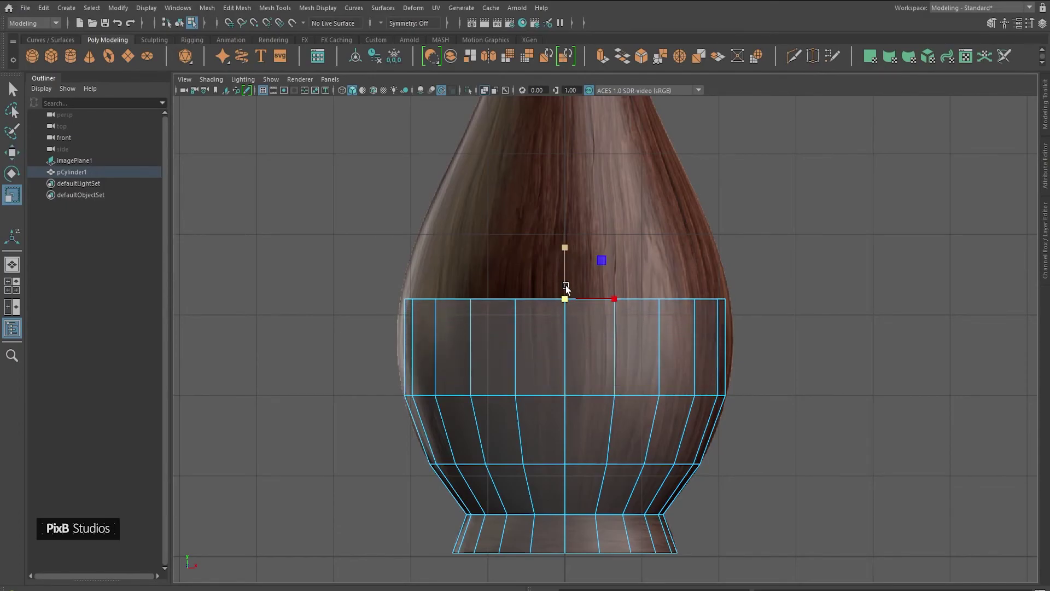
pyautogui.moveTo(565, 298); pyautogui.dragTo(567, 298)
# Extrude the cap up the body's upper slope and scale it inward to the tapering reference outline
pyautogui.press('w')
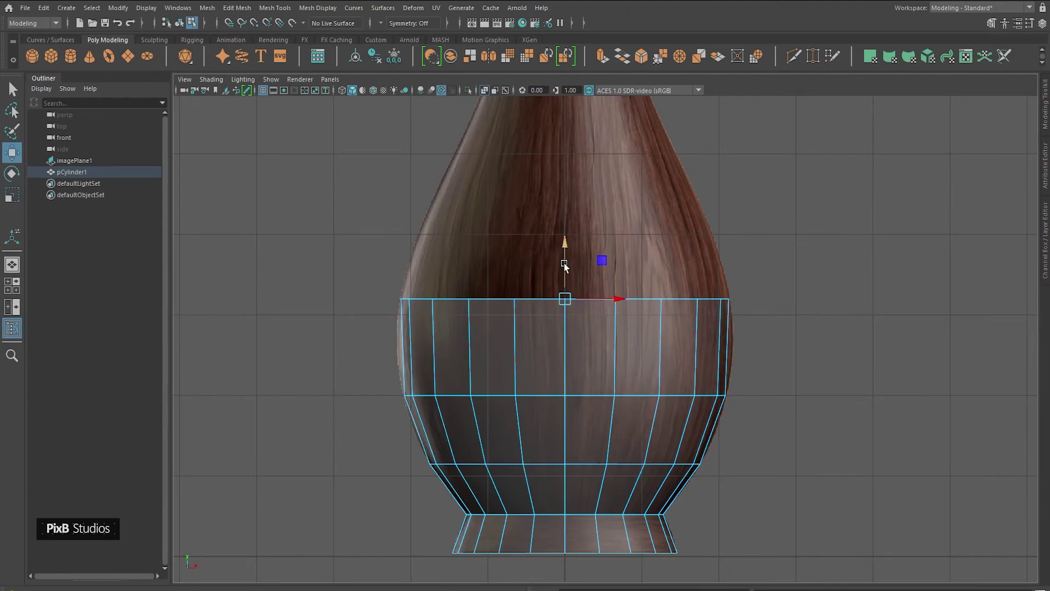
pyautogui.keyDown('shift'); pyautogui.moveTo(564, 265); pyautogui.dragTo(563, 151); pyautogui.keyUp('shift')
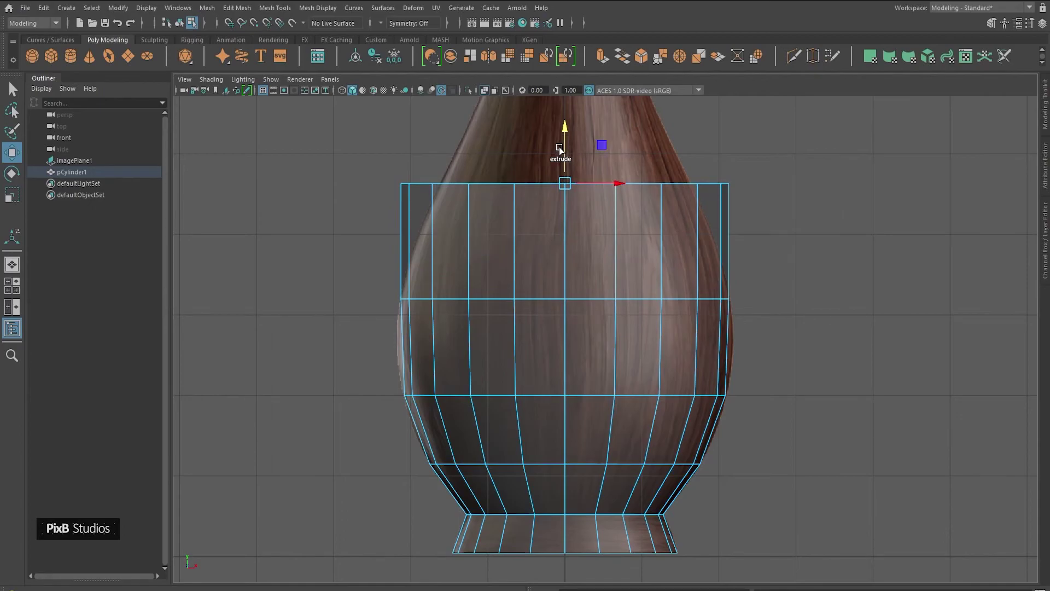
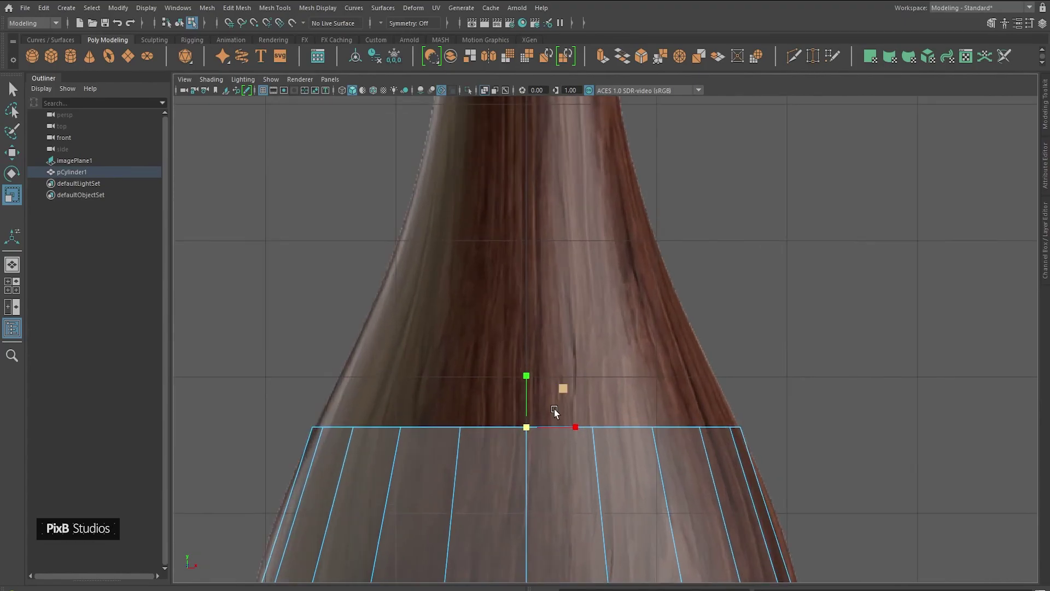
pyautogui.moveTo(548, 399); pyautogui.dragTo(544, 399)
pyautogui.keyDown('alt'); pyautogui.moveTo(559, 369); pyautogui.dragTo(554, 384, button='middle'); pyautogui.keyUp('alt')
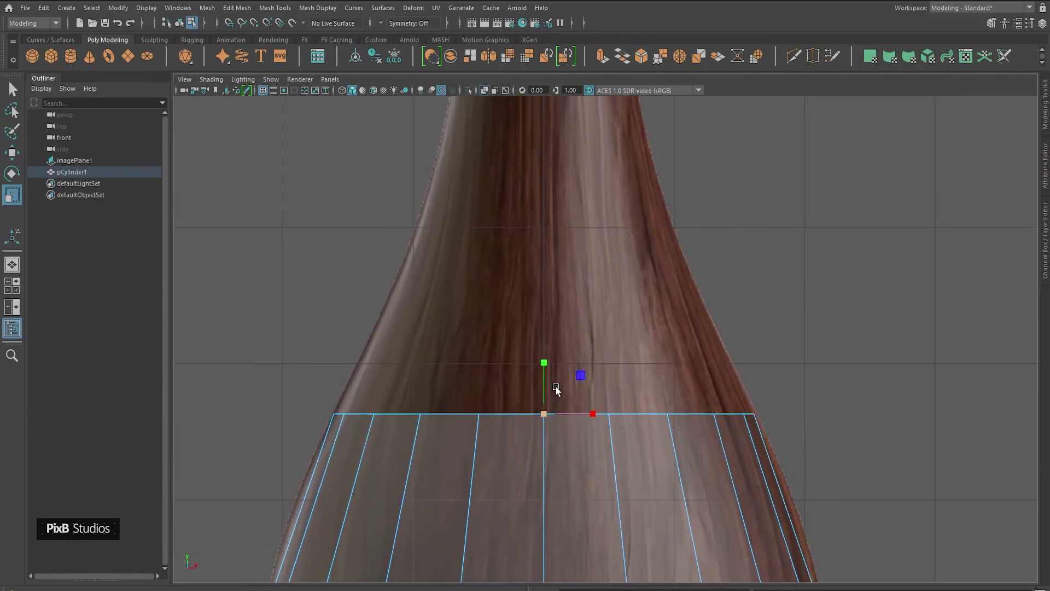
# Extrude the cap up to the base of the neck and scale it inward to the reference outline
pyautogui.press('w')
pyautogui.keyDown('shift'); pyautogui.moveTo(544, 377); pyautogui.dragTo(530, 166); pyautogui.keyUp('shift')
pyautogui.keyDown('alt'); pyautogui.moveTo(530, 166); pyautogui.dragTo(546, 310, button='middle'); pyautogui.keyUp('alt')
pyautogui.press('r')
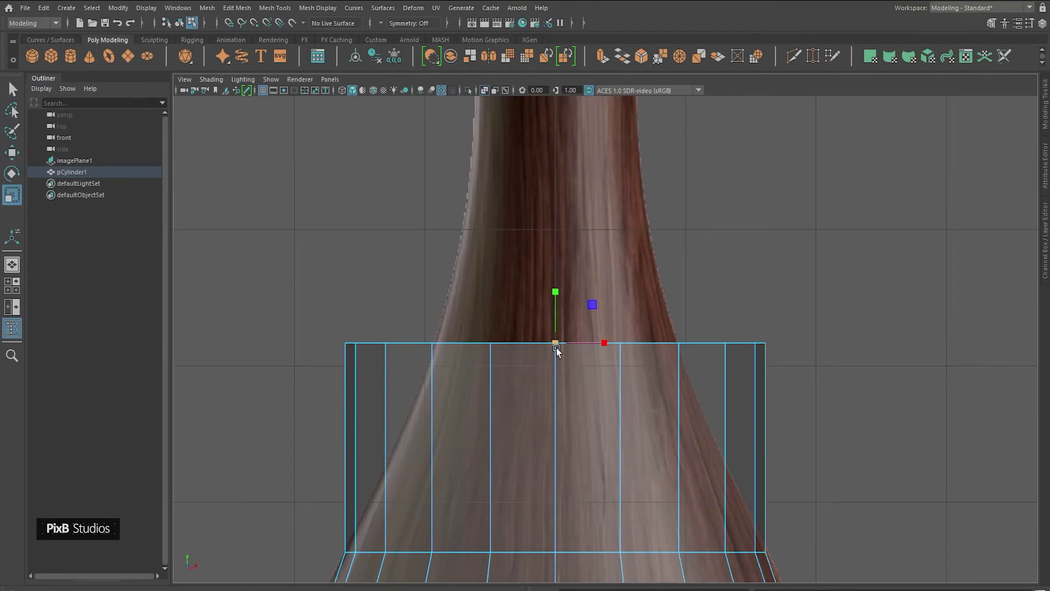
pyautogui.moveTo(556, 346); pyautogui.dragTo(430, 327)
# Extrude the cap into the lower neck and scale it inward to the neck's width
pyautogui.hotkey('ctrl', 'e')
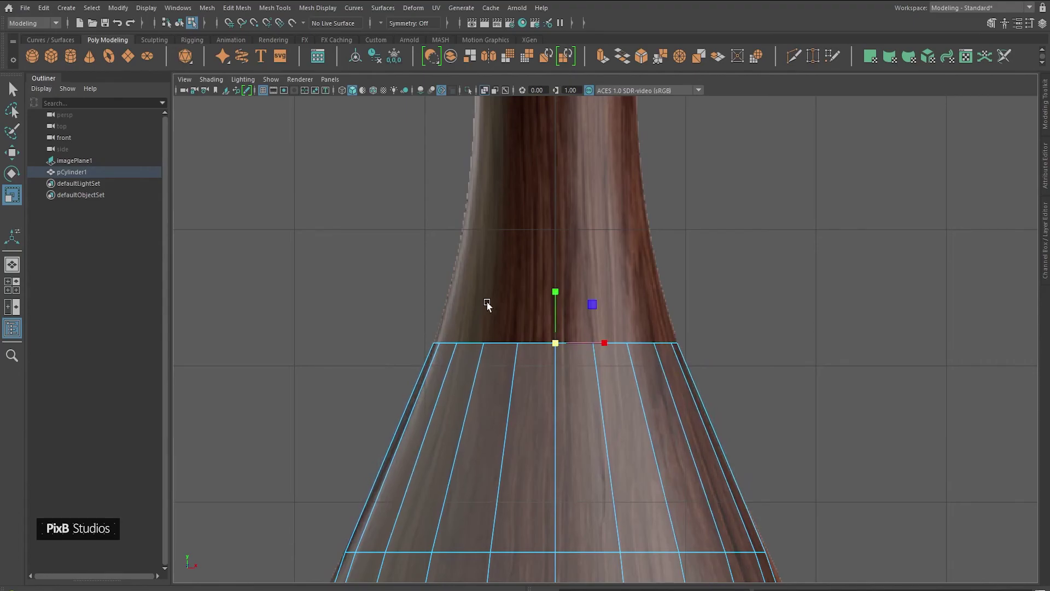
pyautogui.keyDown('alt'); pyautogui.moveTo(488, 301); pyautogui.dragTo(487, 339, button='middle'); pyautogui.keyUp('alt')
pyautogui.press('w')
pyautogui.moveTo(547, 327); pyautogui.dragTo(546, 150)
pyautogui.keyDown('alt'); pyautogui.moveTo(547, 150); pyautogui.dragTo(553, 261, button='middle'); pyautogui.keyUp('alt')
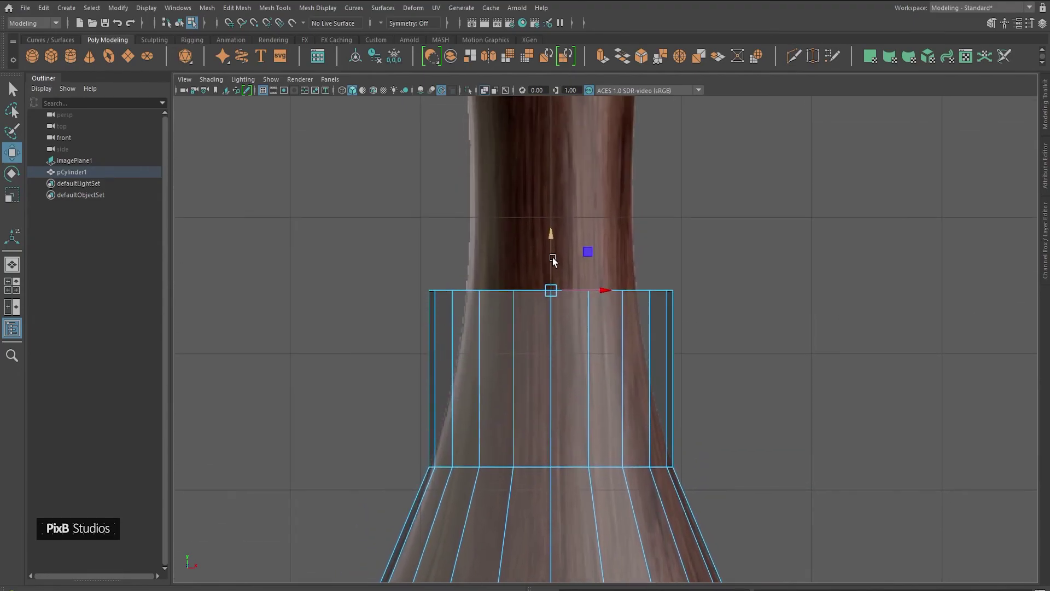
pyautogui.press('r')
pyautogui.moveTo(549, 290); pyautogui.dragTo(499, 283)
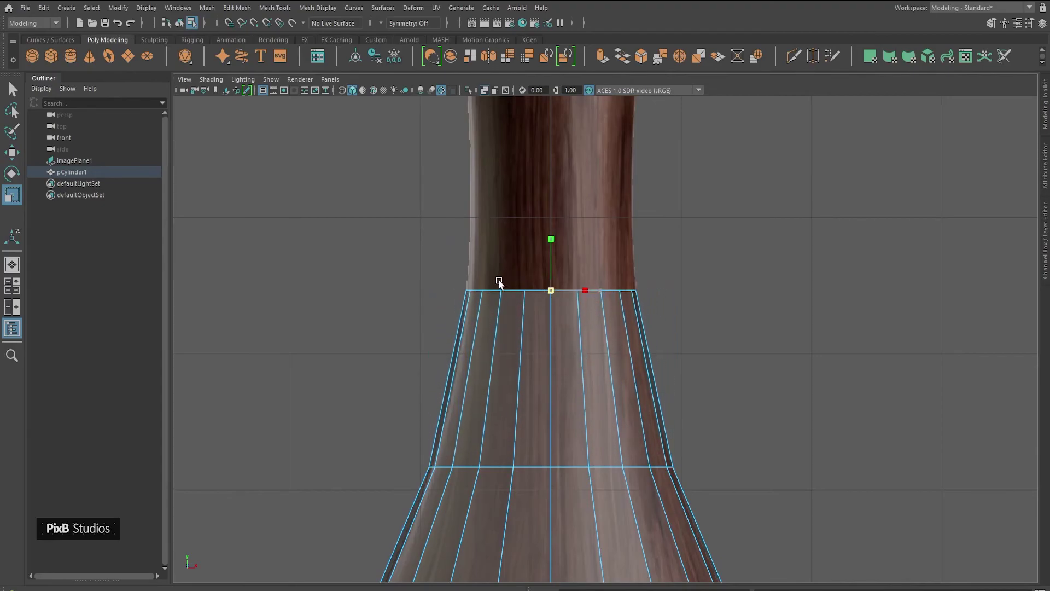
# Extrude the cap along the narrowest part of the neck and scale it slightly inward to fit
pyautogui.hotkey('ctrl', 'e')
pyautogui.keyDown('alt'); pyautogui.moveTo(531, 239); pyautogui.dragTo(540, 376, button='middle'); pyautogui.keyUp('alt')
pyautogui.press('w')
pyautogui.moveTo(558, 375); pyautogui.dragTo(554, 227)
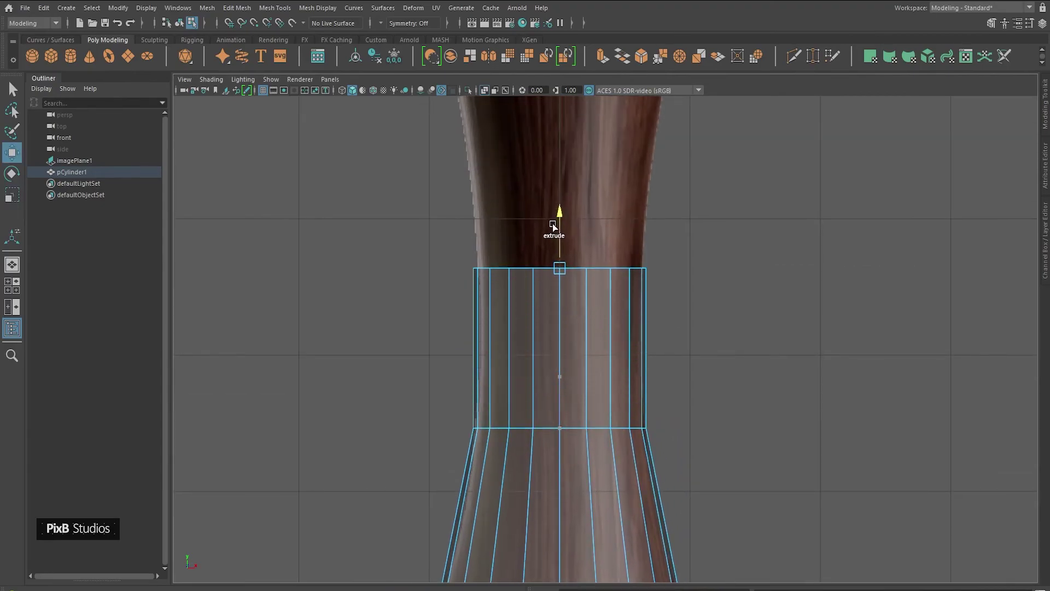
pyautogui.press('r')
pyautogui.moveTo(560, 267); pyautogui.dragTo(553, 264)
# Extrude the cap into the flaring upper neck and scale it outward to the reference outline
pyautogui.hotkey('ctrl', 'e')
pyautogui.keyDown('alt'); pyautogui.moveTo(560, 219); pyautogui.dragTo(559, 363, button='middle'); pyautogui.keyUp('alt')
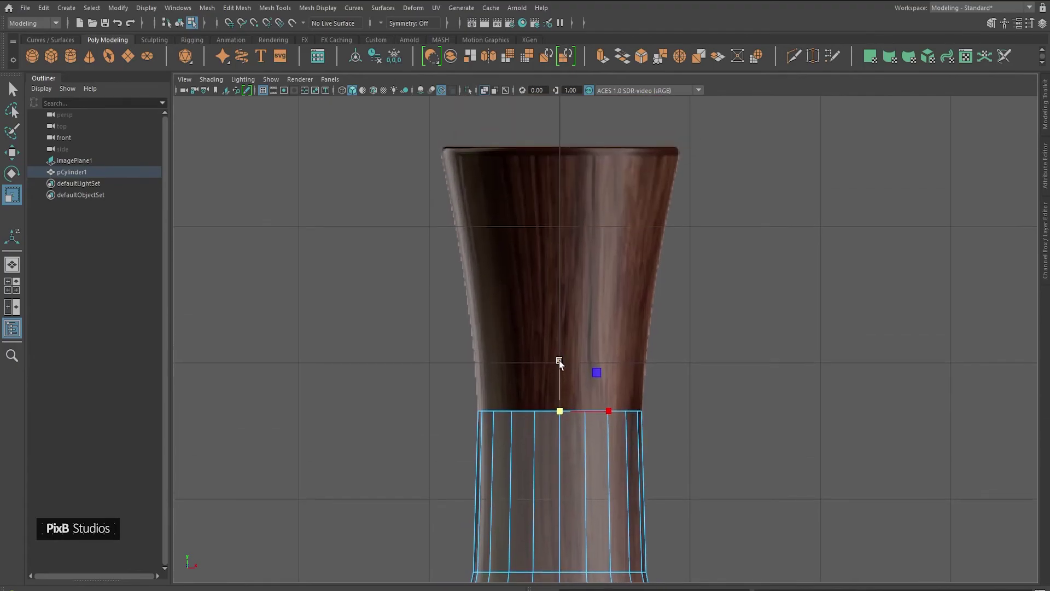
pyautogui.press('w')
pyautogui.moveTo(560, 358); pyautogui.dragTo(589, 234)
pyautogui.press('r')
pyautogui.keyDown('alt'); pyautogui.moveTo(589, 234); pyautogui.dragTo(594, 325, button='middle'); pyautogui.keyUp('alt')
pyautogui.scroll(-2, 585, 370)
pyautogui.scroll(6, 586, 368)
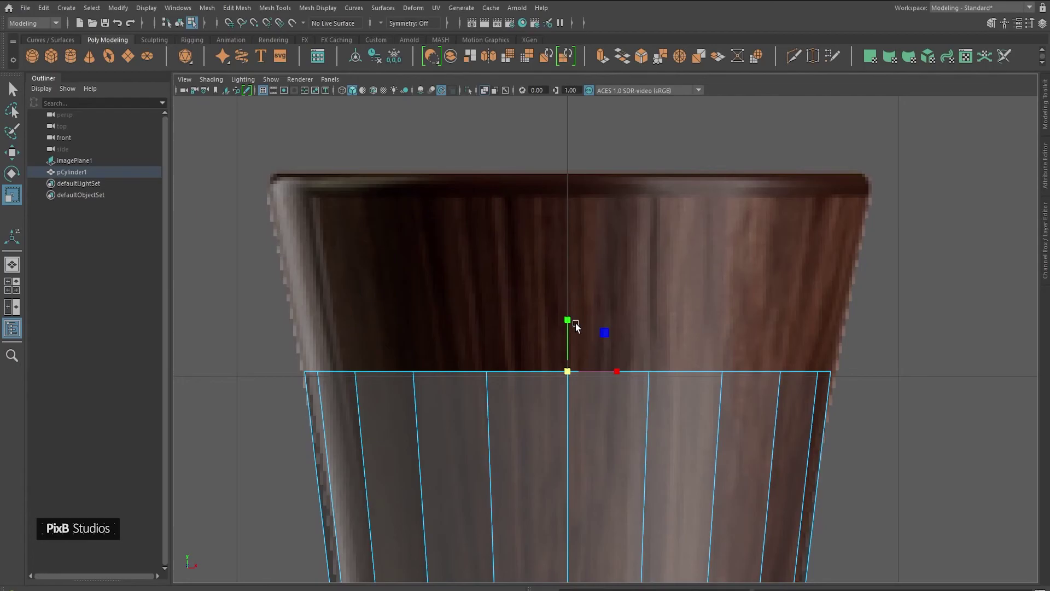
# Extend the mesh up to the vase's rim and scale the cap outward to the rim's width
pyautogui.moveTo(569, 370); pyautogui.dragTo(616, 187)
pyautogui.press('w')
pyautogui.press('r')
# Select the ring of vertices at the base of the neck and scale it slightly outward to the reference outline
pyautogui.keyDown('alt'); pyautogui.moveTo(656, 416); pyautogui.dragTo(651, 226, button='middle'); pyautogui.keyUp('alt')
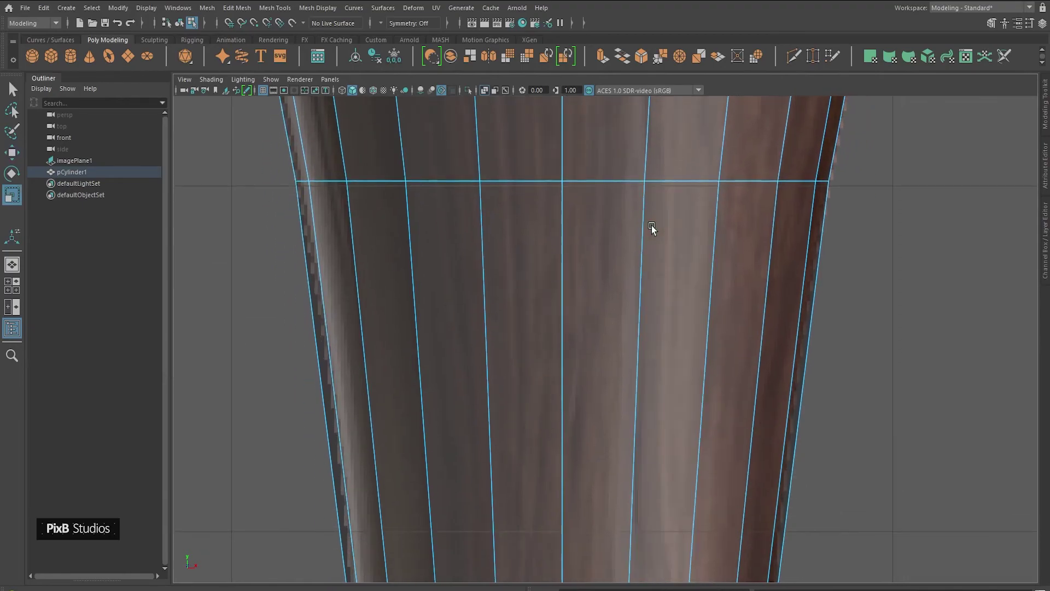
pyautogui.scroll(-6, 679, 388)
pyautogui.keyDown('alt'); pyautogui.moveTo(662, 469); pyautogui.dragTo(637, 264, button='middle'); pyautogui.keyUp('alt')
pyautogui.scroll(-5, 653, 374)
pyautogui.moveTo(621, 241); pyautogui.dragTo(530, 232, button='right')
pyautogui.moveTo(427, 327); pyautogui.dragTo(724, 410)
pyautogui.keyDown('alt'); pyautogui.moveTo(556, 384); pyautogui.dragTo(579, 319, button='middle'); pyautogui.keyUp('alt')
pyautogui.scroll(5, 579, 322)
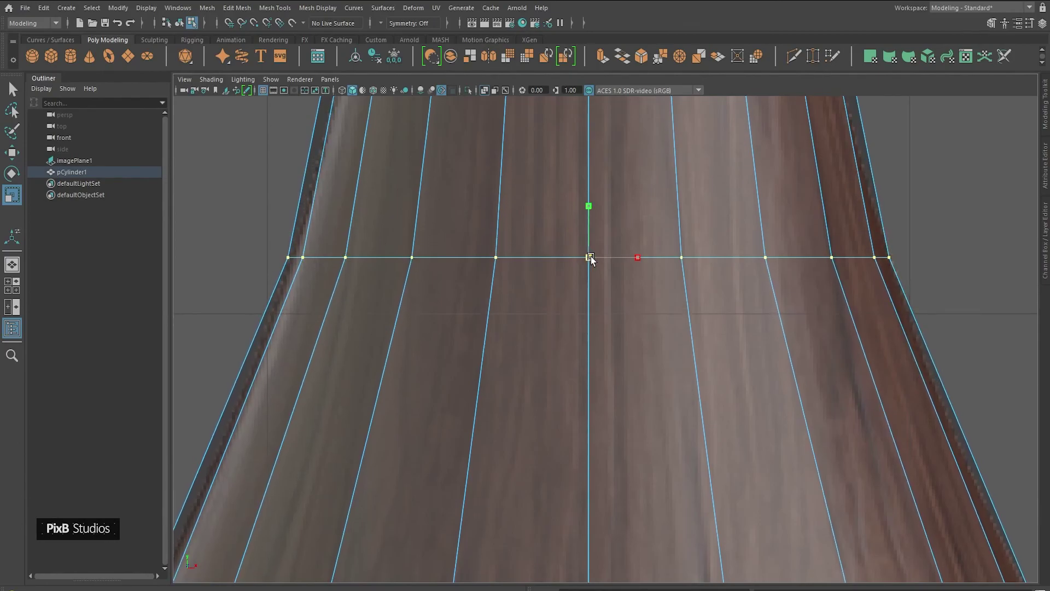
# Select the horizontal edge loop at the base of the neck and inspect the whole vase in the perspective view
pyautogui.moveTo(589, 278); pyautogui.dragTo(590, 249, button='right')
pyautogui.doubleClick(545, 261)
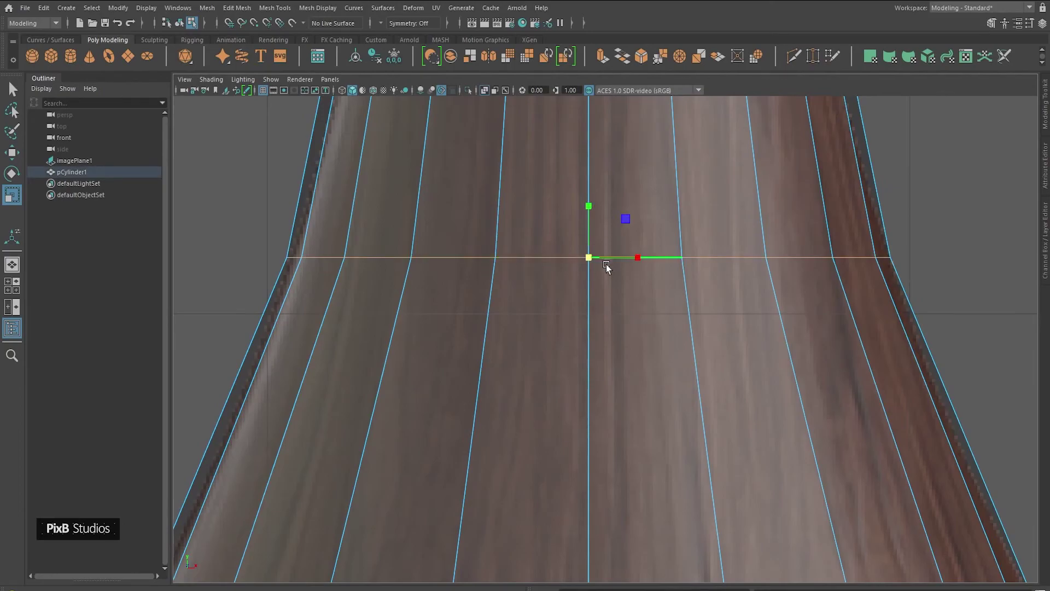
pyautogui.press('space')
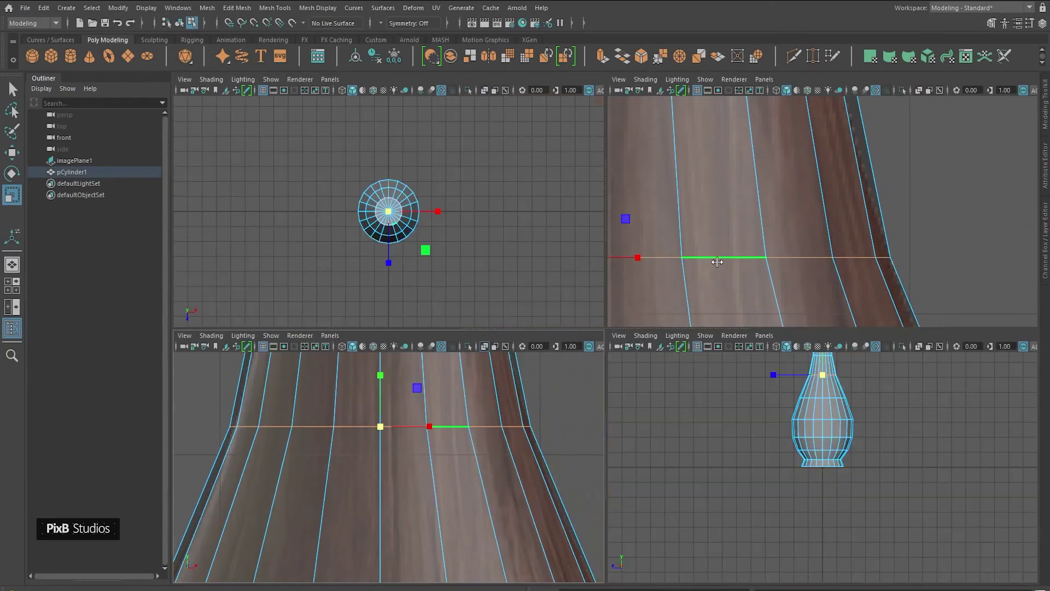
pyautogui.press('space')
pyautogui.scroll(-5, 710, 268)
pyautogui.keyDown('alt'); pyautogui.moveTo(701, 263); pyautogui.dragTo(701, 315, button='middle'); pyautogui.keyUp('alt')
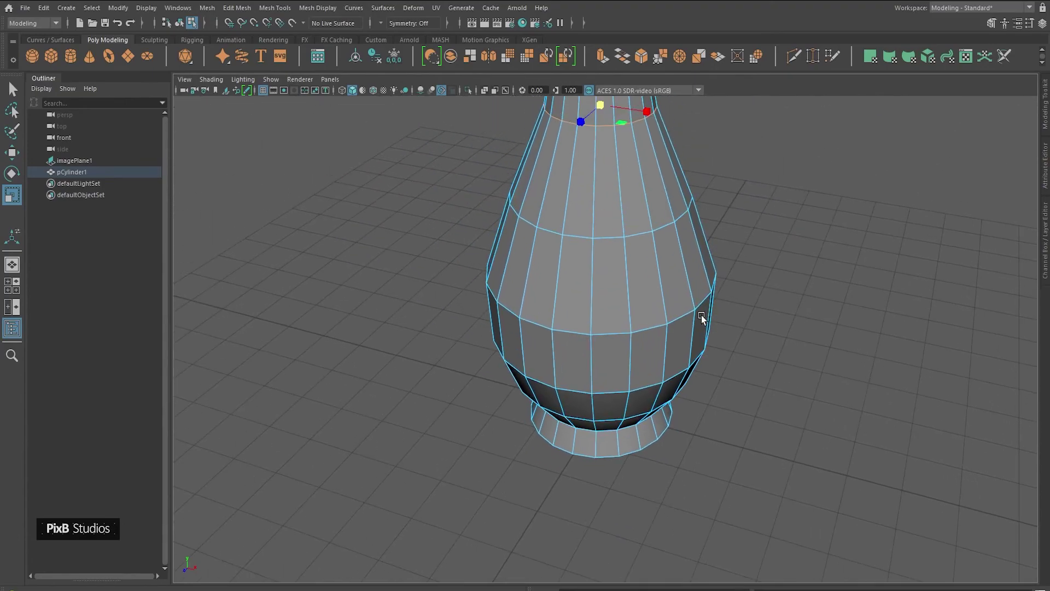
pyautogui.press('f')
pyautogui.scroll(-5, 645, 235)
pyautogui.keyDown('alt'); pyautogui.moveTo(721, 356); pyautogui.dragTo(653, 333); pyautogui.keyUp('alt')
pyautogui.scroll(-10, 661, 336)
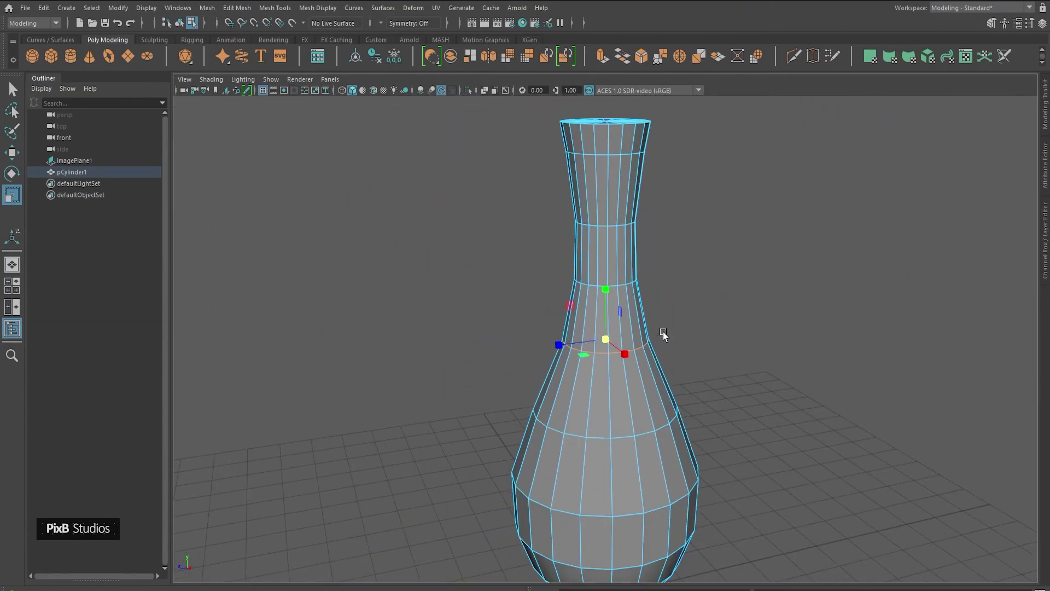
# Select the edge loop on the body's upper slope in the front view and fit its width to the reference
pyautogui.press('space')
pyautogui.press('space')
pyautogui.keyDown('alt'); pyautogui.moveTo(490, 427); pyautogui.dragTo(484, 441, button='middle'); pyautogui.keyUp('alt')
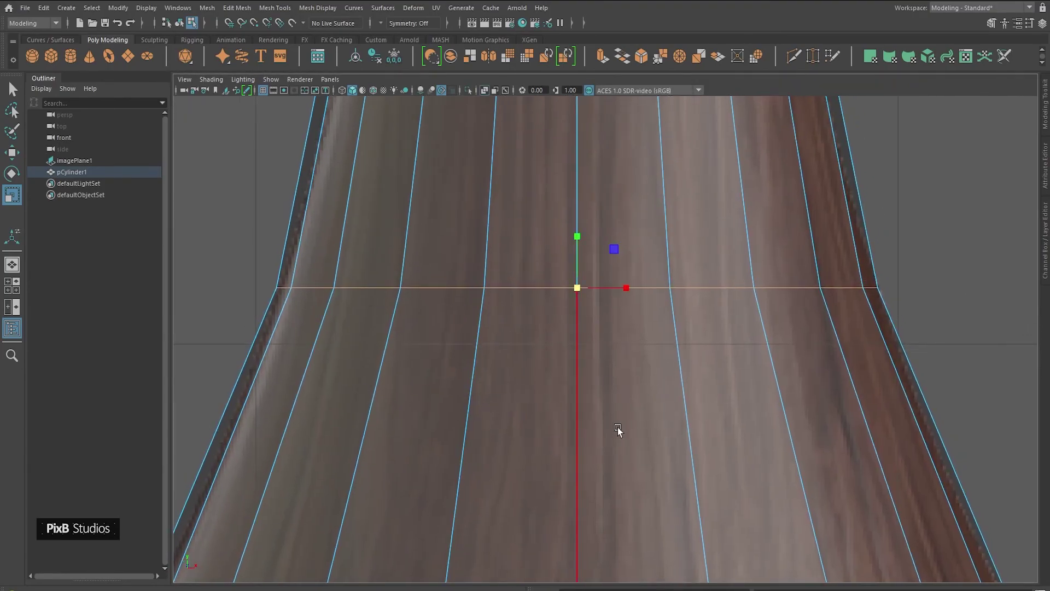
pyautogui.scroll(-5, 618, 427)
pyautogui.keyDown('alt'); pyautogui.moveTo(592, 418); pyautogui.dragTo(585, 296, button='middle'); pyautogui.keyUp('alt')
pyautogui.scroll(4, 668, 412)
pyautogui.keyDown('alt'); pyautogui.moveTo(524, 309); pyautogui.dragTo(551, 302, button='middle'); pyautogui.keyUp('alt')
pyautogui.doubleClick(555, 305)
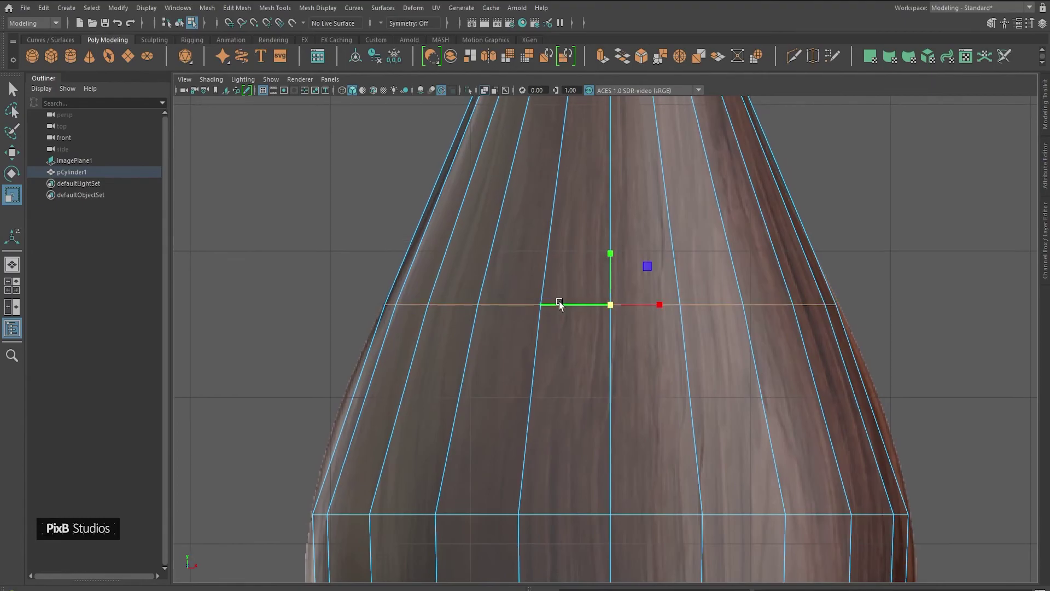
# Select the edge loop just above the body's widest part and fit its width to the reference
pyautogui.keyDown('alt'); pyautogui.moveTo(611, 435); pyautogui.dragTo(592, 281, button='middle'); pyautogui.keyUp('alt')
pyautogui.click(568, 326)
pyautogui.doubleClick(568, 326)
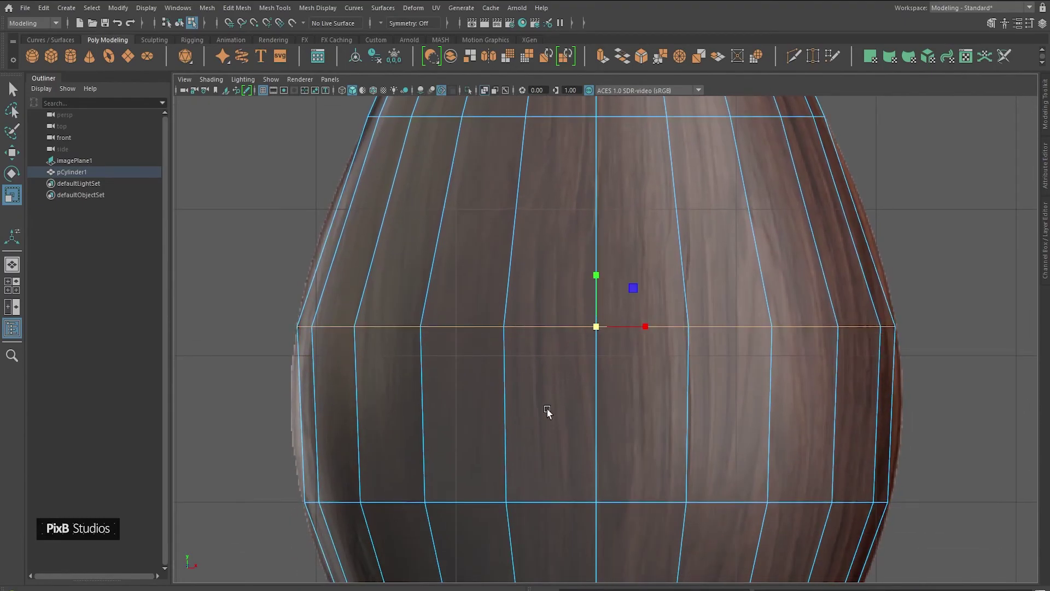
# Select the edge loop just below the body's widest part and scale it slightly outward toward the reference outline
pyautogui.keyDown('alt'); pyautogui.moveTo(551, 406); pyautogui.dragTo(541, 252, button='middle'); pyautogui.keyUp('alt')
pyautogui.keyDown('alt'); pyautogui.moveTo(541, 254); pyautogui.dragTo(609, 354, button='right'); pyautogui.keyUp('alt')
pyautogui.doubleClick(562, 342)
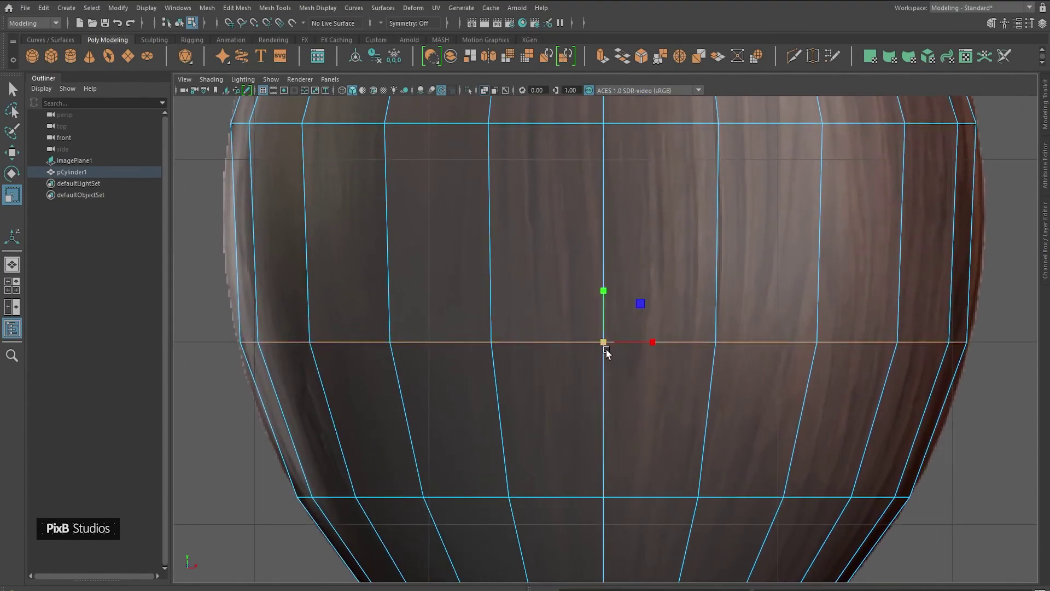
pyautogui.moveTo(603, 342); pyautogui.dragTo(606, 342)
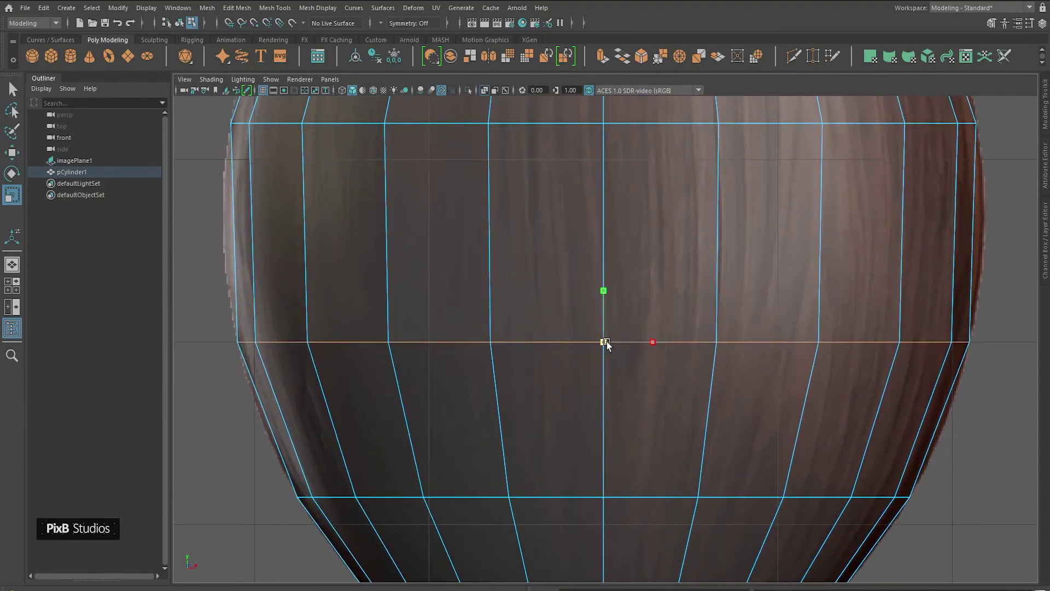
# Select the horizontal edge loop on the lower body just above the foot for scaling
pyautogui.keyDown('alt'); pyautogui.moveTo(571, 428); pyautogui.dragTo(582, 248, button='middle'); pyautogui.keyUp('alt')
pyautogui.keyDown('alt'); pyautogui.moveTo(583, 248); pyautogui.dragTo(580, 300, button='right'); pyautogui.keyUp('alt')
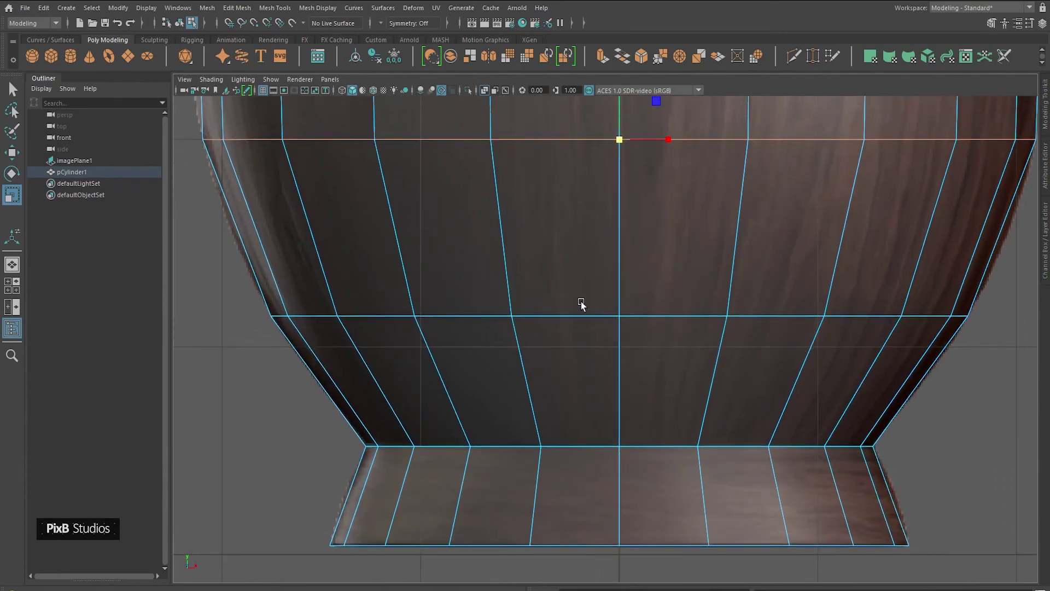
pyautogui.keyDown('alt'); pyautogui.moveTo(581, 302); pyautogui.dragTo(601, 311, button='middle'); pyautogui.keyUp('alt')
pyautogui.doubleClick(605, 322)
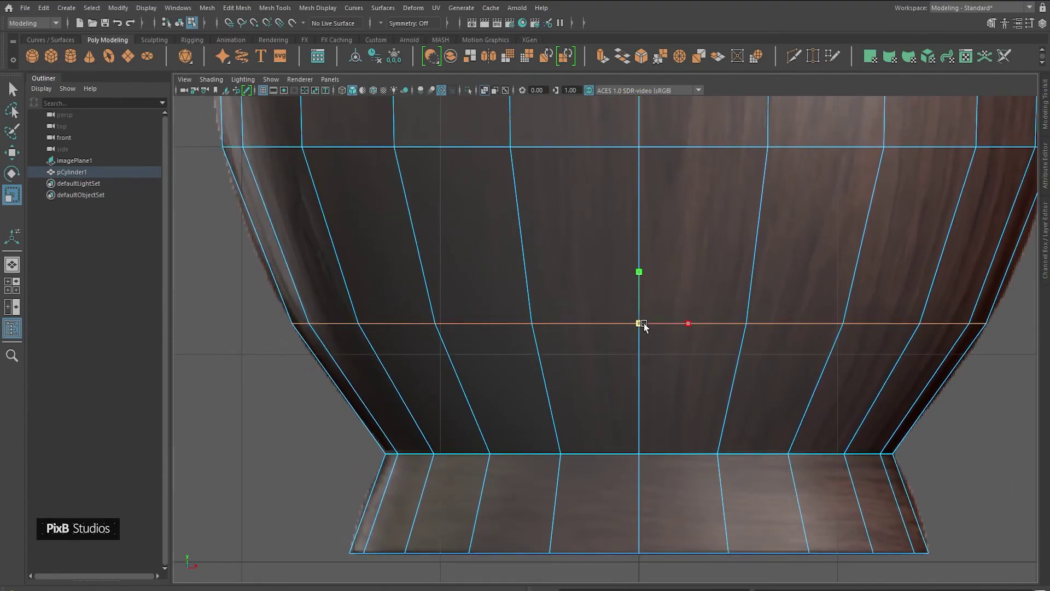
pyautogui.keyDown('alt'); pyautogui.moveTo(649, 356); pyautogui.dragTo(638, 327, button='right'); pyautogui.keyUp('alt')
# Return to object mode and inspect the whole vase unselected in the perspective view
pyautogui.keyDown('alt'); pyautogui.moveTo(618, 269); pyautogui.dragTo(596, 422, button='middle'); pyautogui.keyUp('alt')
pyautogui.keyDown('alt'); pyautogui.moveTo(595, 423); pyautogui.dragTo(605, 372, button='right'); pyautogui.keyUp('alt')
pyautogui.keyDown('alt'); pyautogui.moveTo(597, 312); pyautogui.dragTo(594, 424, button='middle'); pyautogui.keyUp('alt')
pyautogui.keyDown('alt'); pyautogui.moveTo(594, 425); pyautogui.dragTo(605, 342, button='right'); pyautogui.keyUp('alt')
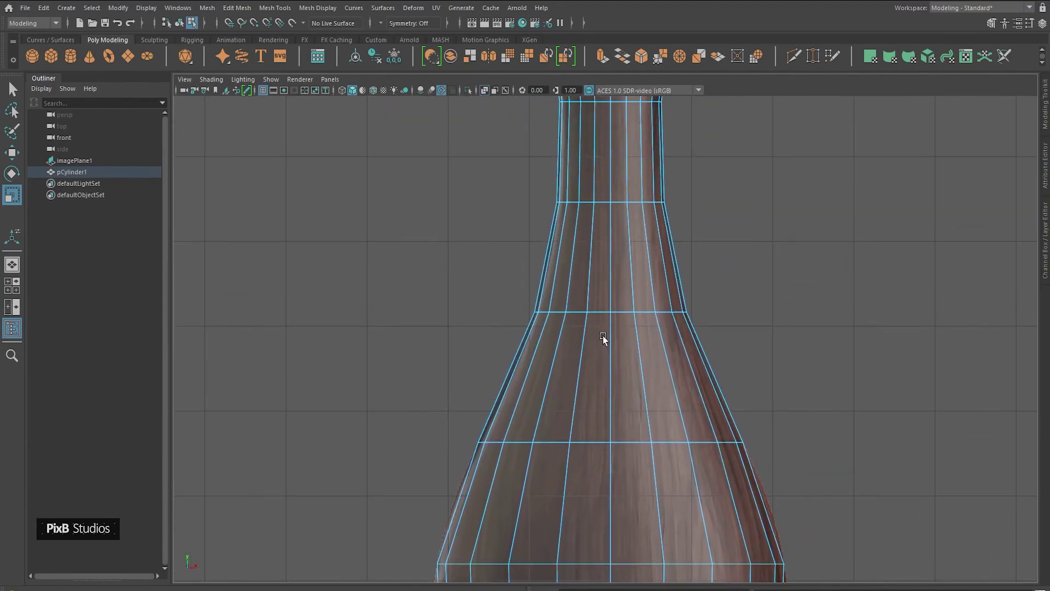
pyautogui.keyDown('alt'); pyautogui.moveTo(605, 342); pyautogui.dragTo(606, 427, button='middle'); pyautogui.keyUp('alt')
pyautogui.keyDown('alt'); pyautogui.moveTo(606, 427); pyautogui.dragTo(596, 305, button='right'); pyautogui.keyUp('alt')
pyautogui.press('F8')
pyautogui.press('space')
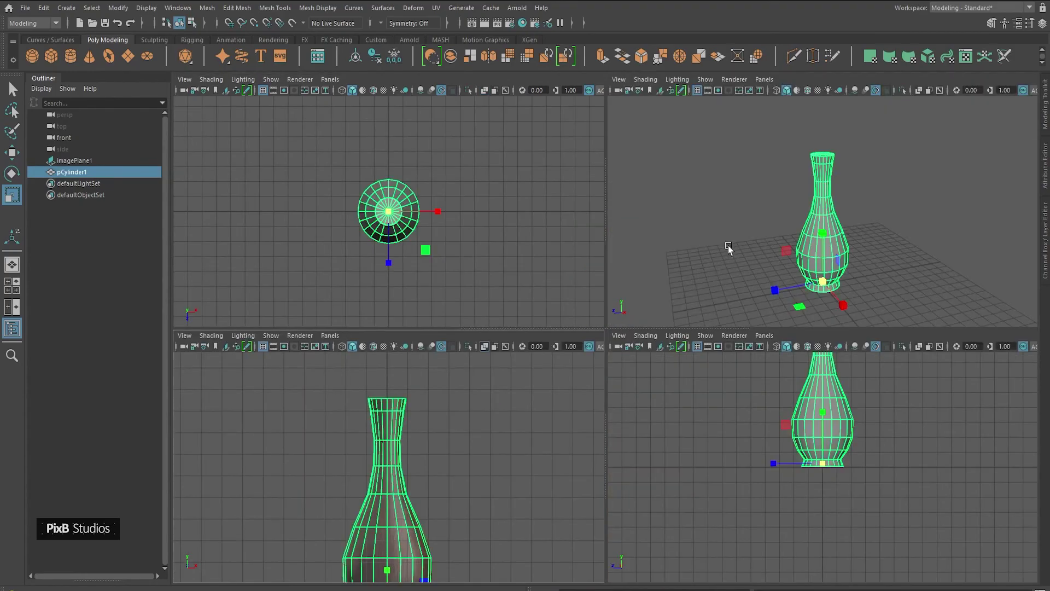
pyautogui.press('space')
pyautogui.click(794, 257)
pyautogui.keyDown('alt'); pyautogui.moveTo(795, 257); pyautogui.dragTo(659, 356); pyautogui.keyUp('alt')
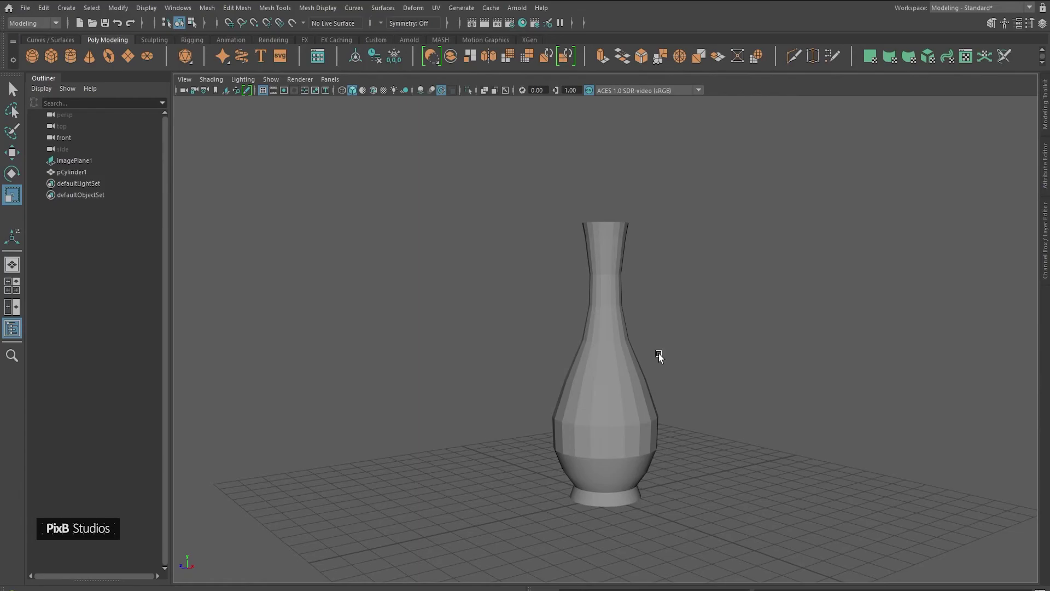
pyautogui.keyDown('alt'); pyautogui.moveTo(652, 362); pyautogui.dragTo(657, 341, button='middle'); pyautogui.keyUp('alt')
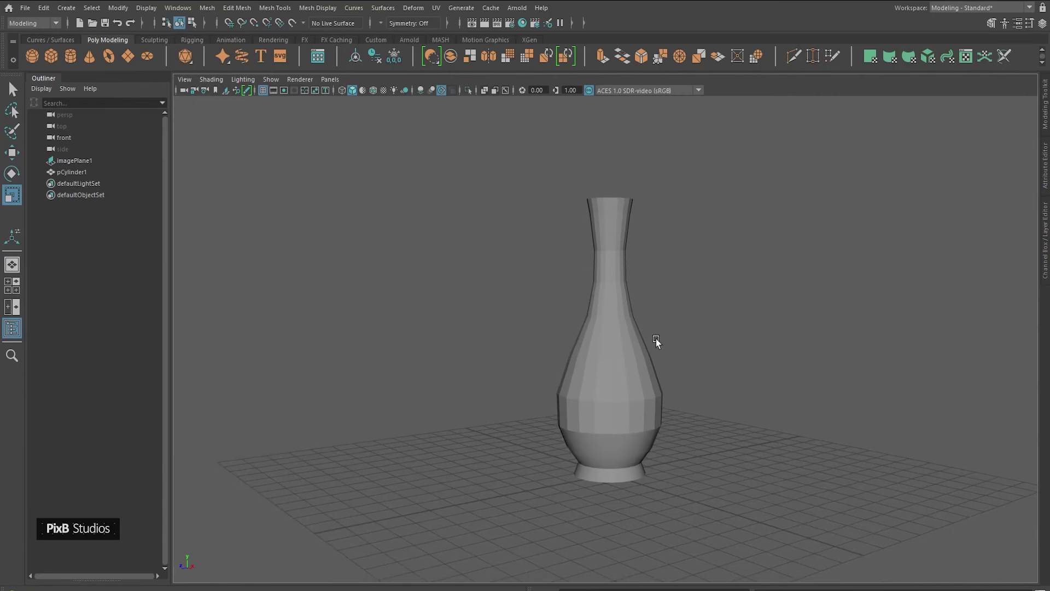
pyautogui.press('space')
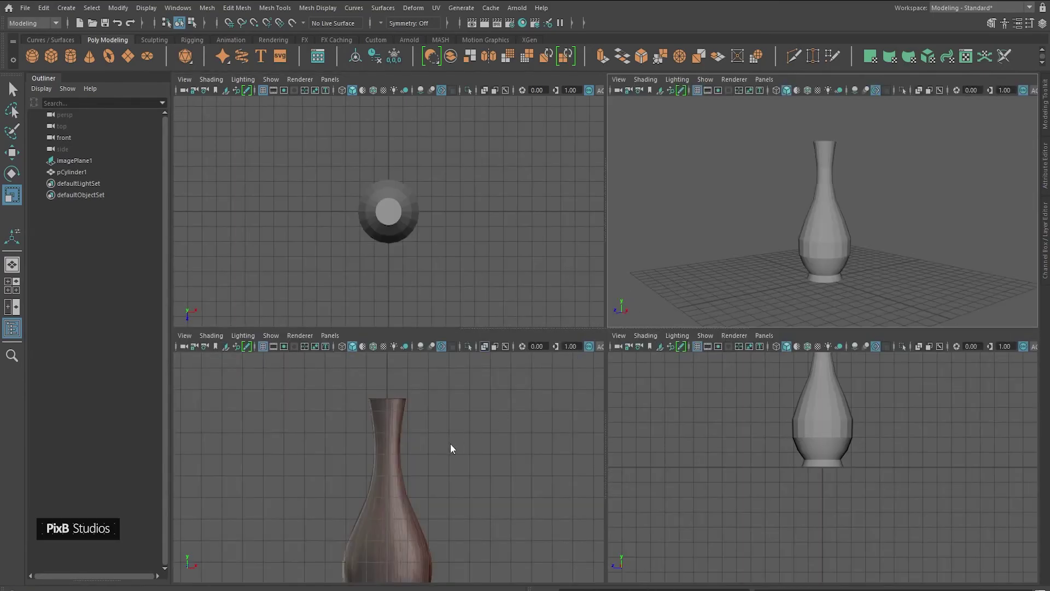
# Select the vase in the front view and compare its widest part with the reference outline
pyautogui.press('space')
pyautogui.scroll(-3, 476, 336)
pyautogui.click(548, 391)
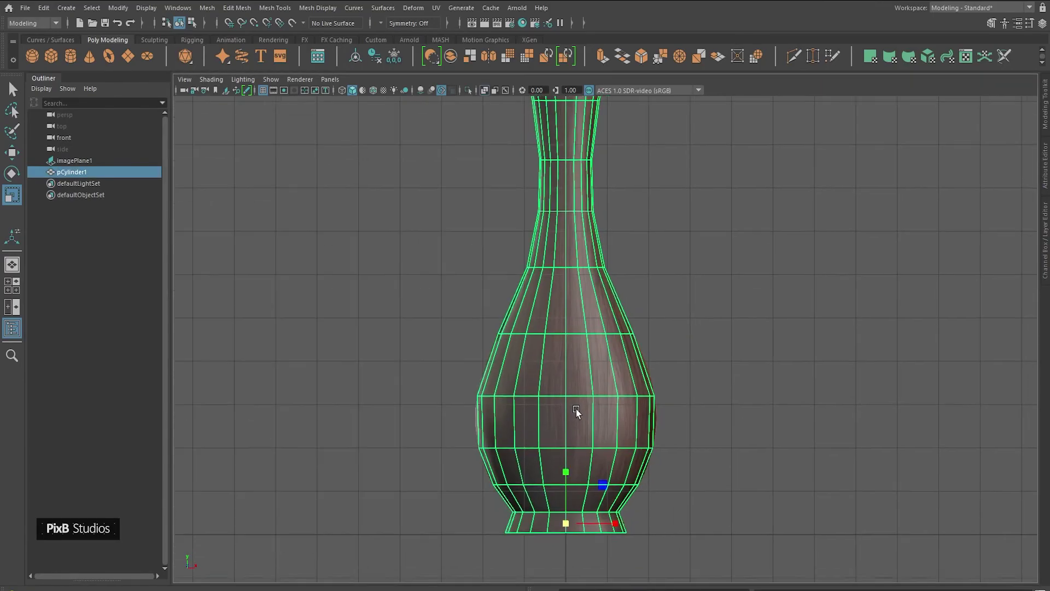
pyautogui.scroll(5, 634, 542)
pyautogui.scroll(6, 673, 387)
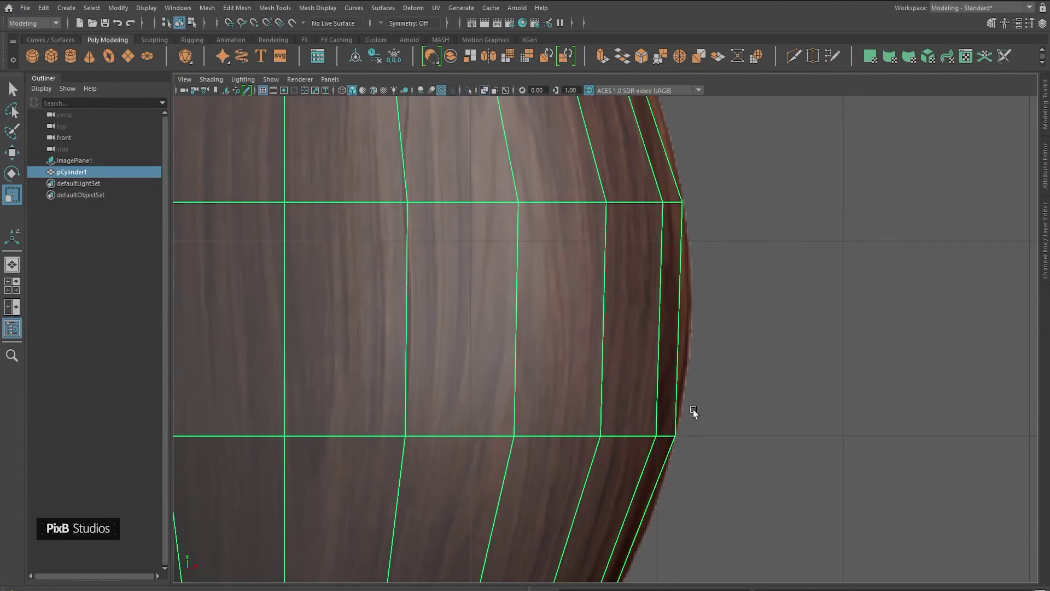
pyautogui.scroll(-8, 599, 343)
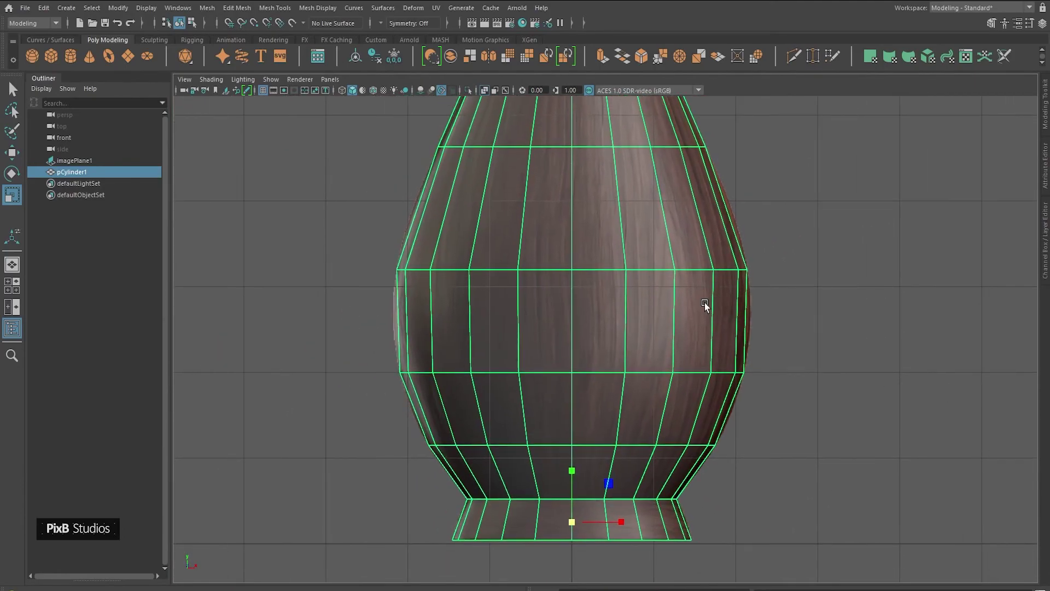
pyautogui.press('q')
pyautogui.scroll(-5, 765, 336)
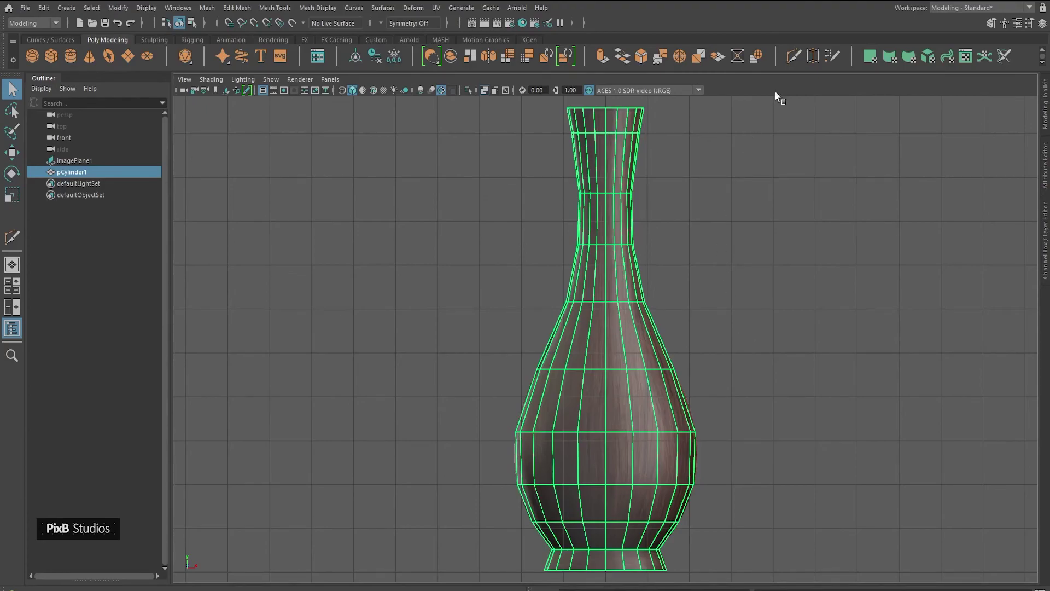
# Insert an edge loop with the Multi-Cut tool midway between the two loops above the body's widest part
pyautogui.click(791, 57)
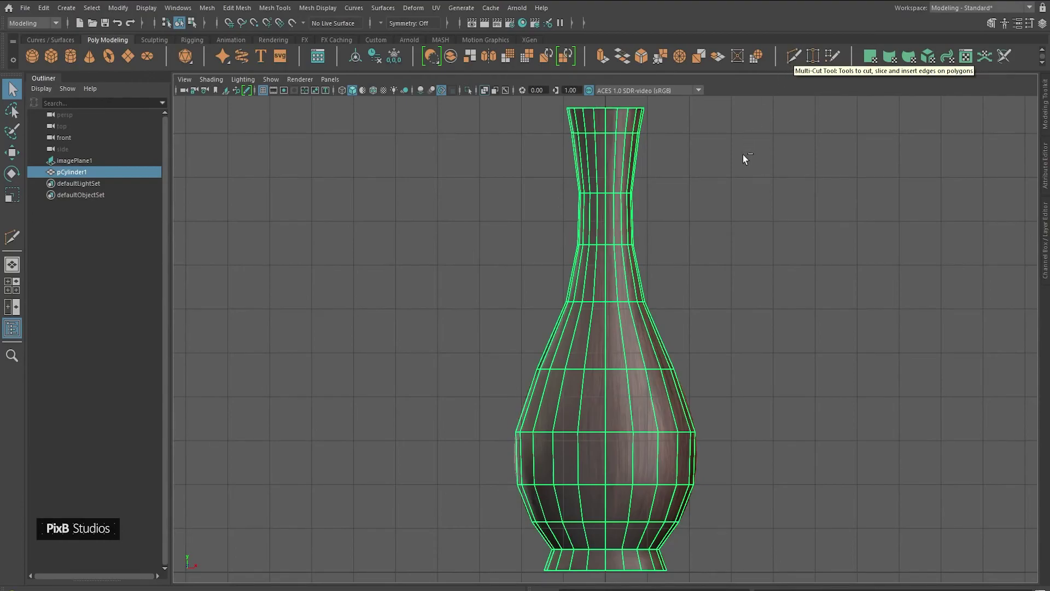
pyautogui.scroll(5, 680, 347)
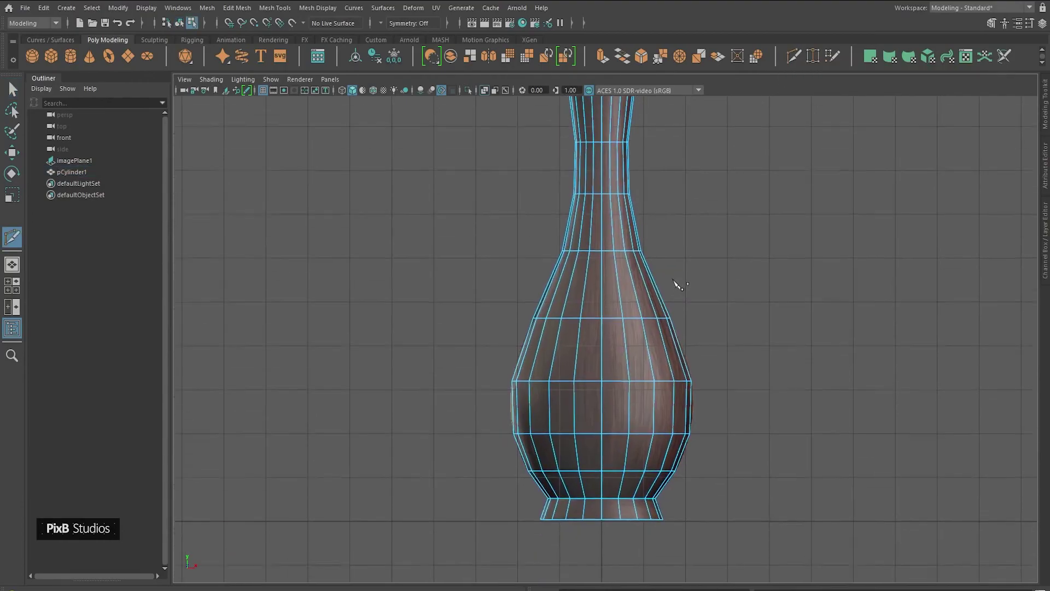
pyautogui.scroll(2, 688, 257)
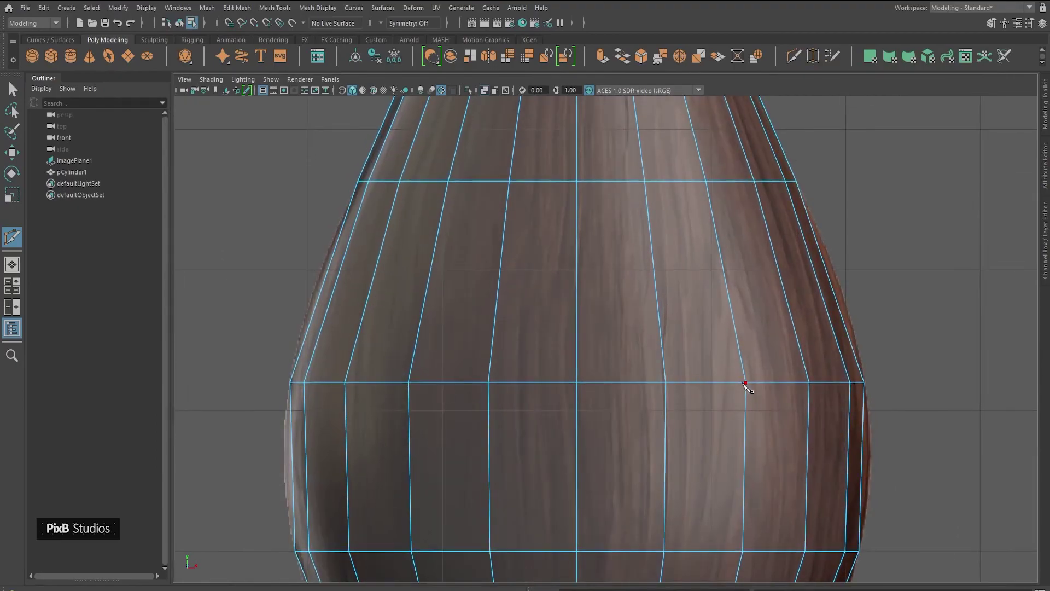
pyautogui.click(796, 181)
pyautogui.press('Escape')
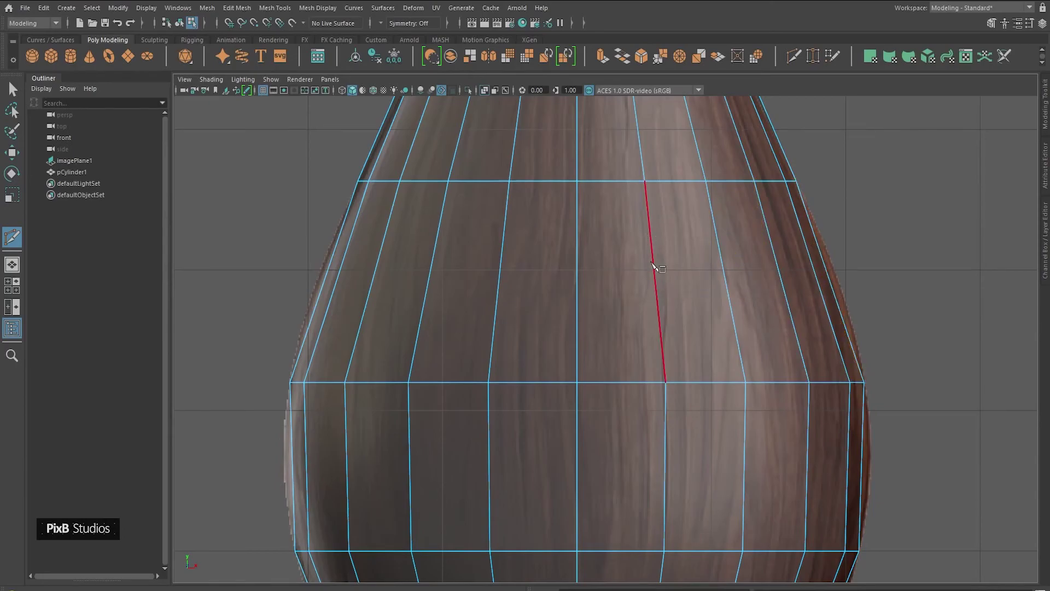
pyautogui.press('ctrl')
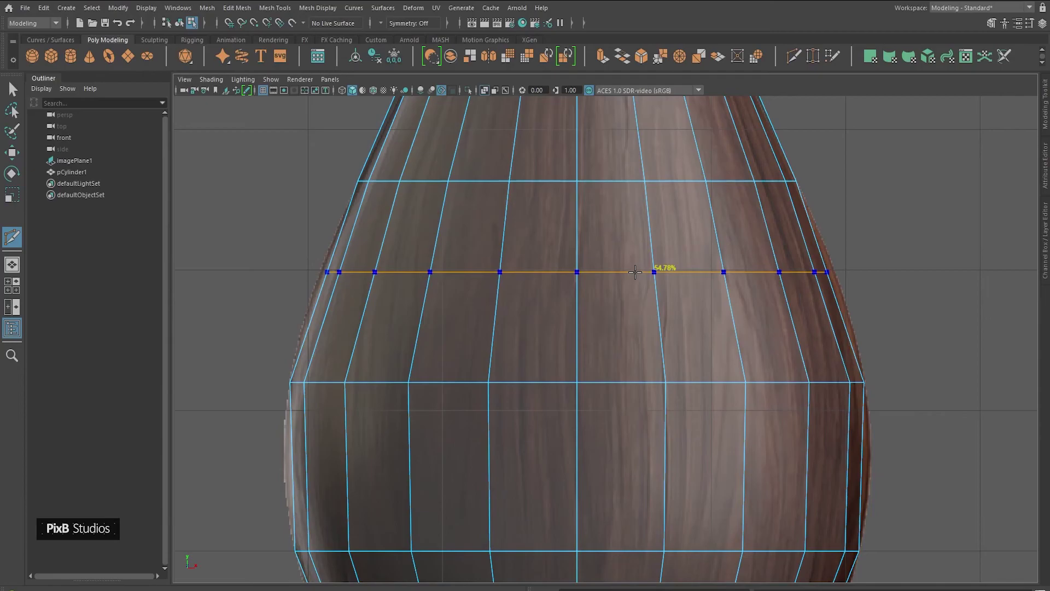
pyautogui.click(635, 272)
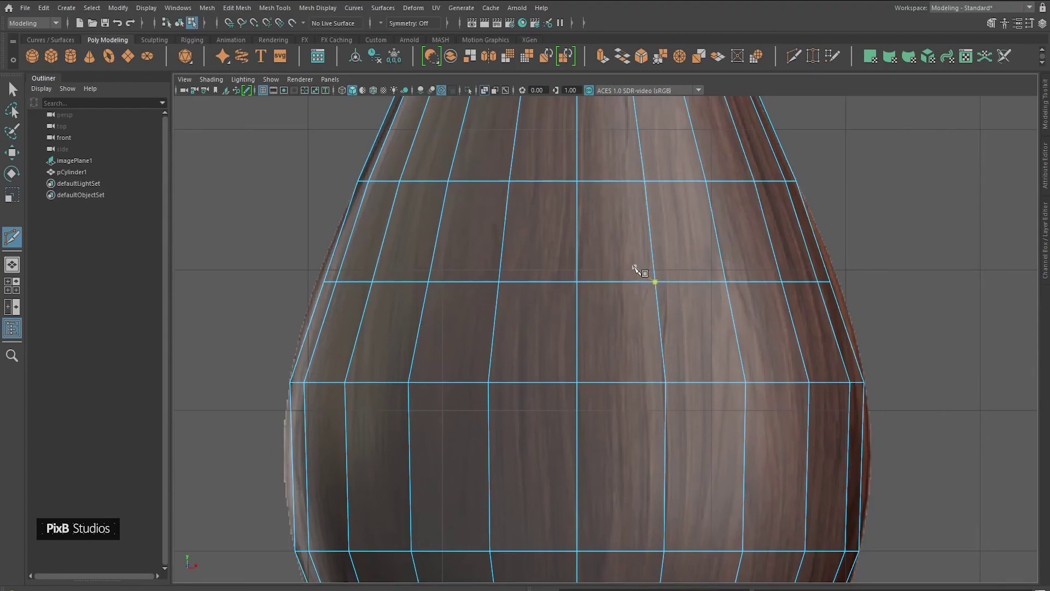
# Select the new edge loop on the body's upper slope and scale it outward to the reference outline
pyautogui.press('q')
pyautogui.rightClick(634, 266)
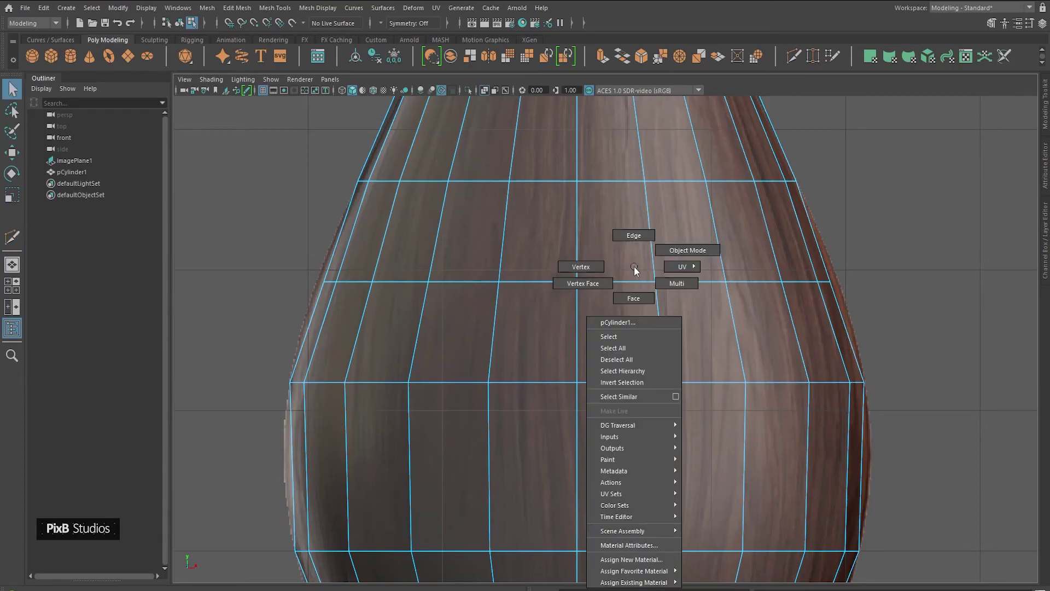
pyautogui.moveTo(632, 212); pyautogui.dragTo(631, 212, button='right')
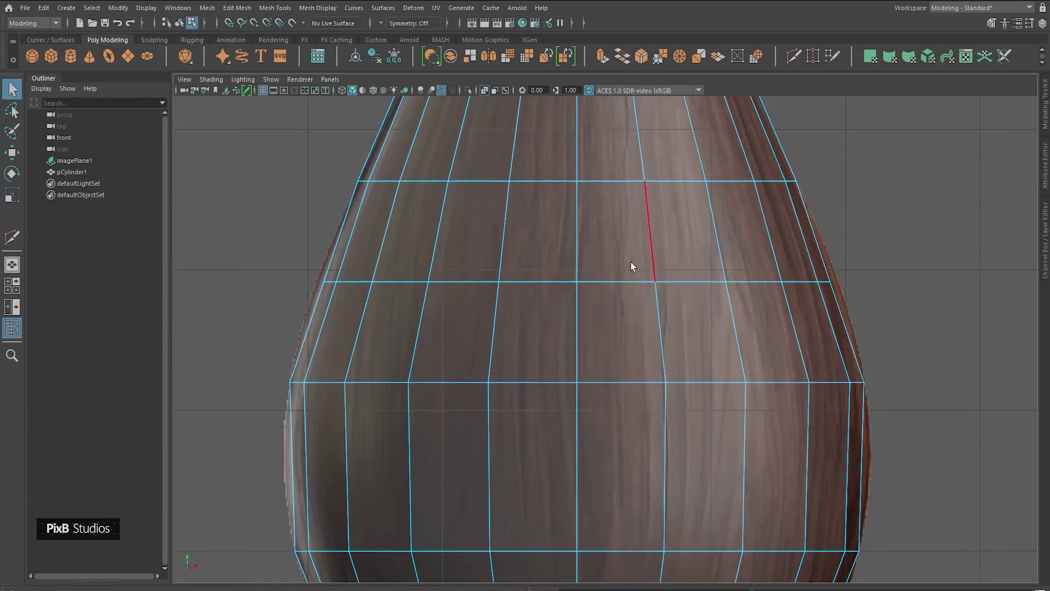
pyautogui.doubleClick(633, 279)
pyautogui.press('r')
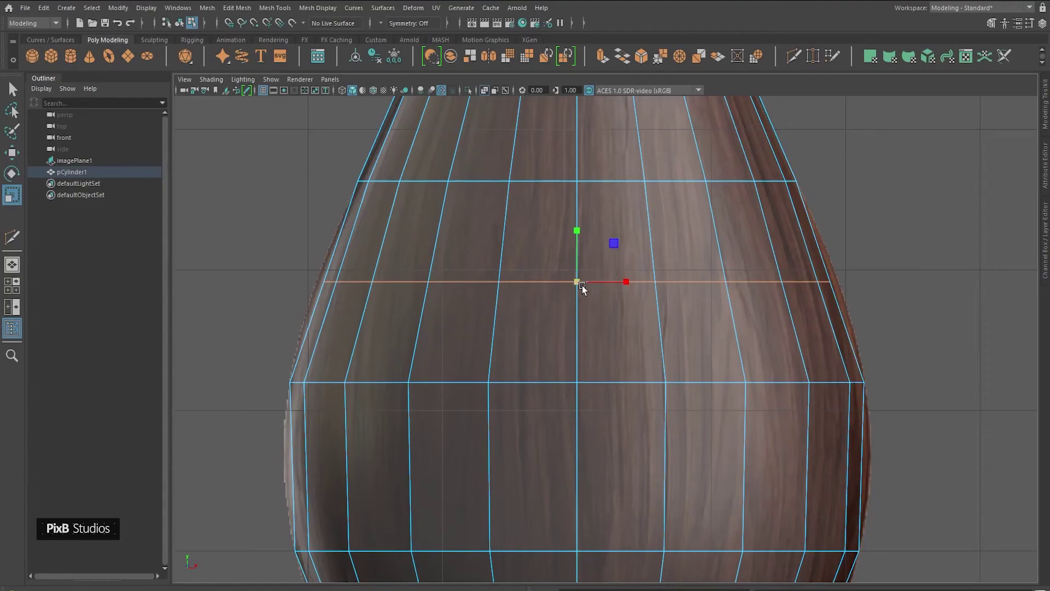
pyautogui.moveTo(575, 283); pyautogui.dragTo(586, 281)
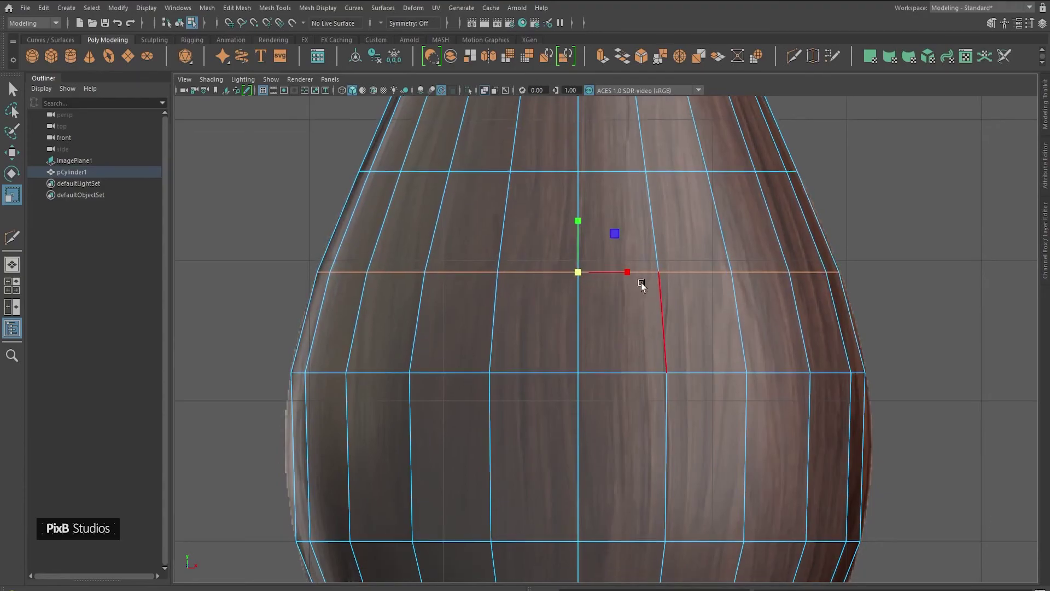
# Select the edge loop just above the body's widest part and fine-tune its width against the reference
pyautogui.keyDown('alt'); pyautogui.moveTo(631, 313); pyautogui.dragTo(651, 239, button='middle'); pyautogui.keyUp('alt')
pyautogui.doubleClick(626, 306)
pyautogui.moveTo(597, 309); pyautogui.dragTo(596, 308)
pyautogui.keyDown('alt'); pyautogui.moveTo(623, 222); pyautogui.dragTo(624, 285, button='middle'); pyautogui.keyUp('alt')
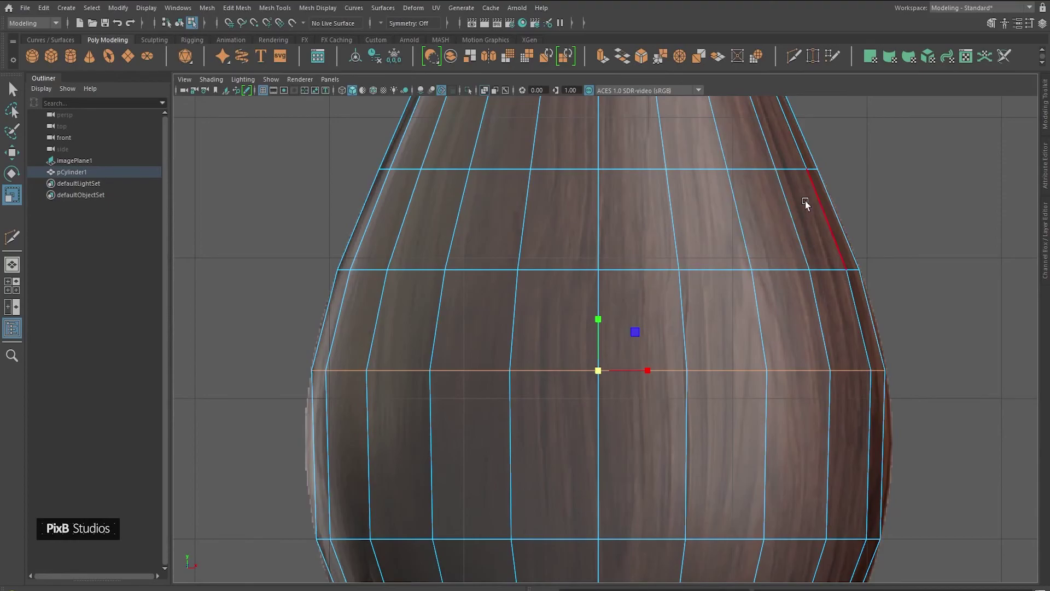
pyautogui.keyDown('alt'); pyautogui.moveTo(691, 291); pyautogui.dragTo(697, 232, button='middle'); pyautogui.keyUp('alt')
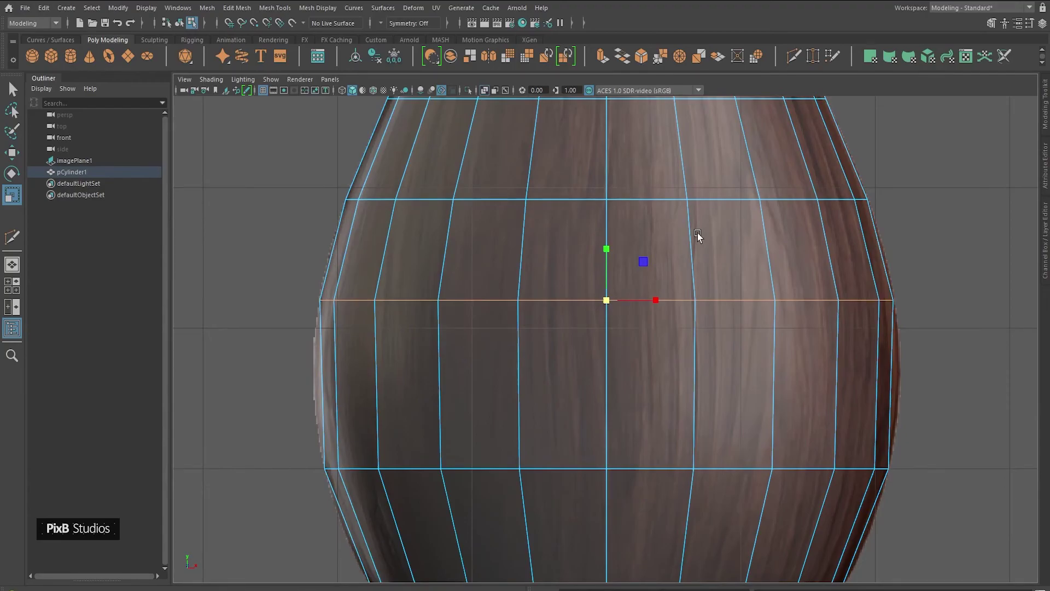
pyautogui.click(690, 256)
pyautogui.keyDown('alt'); pyautogui.moveTo(678, 277); pyautogui.dragTo(697, 301, button='middle'); pyautogui.keyUp('alt')
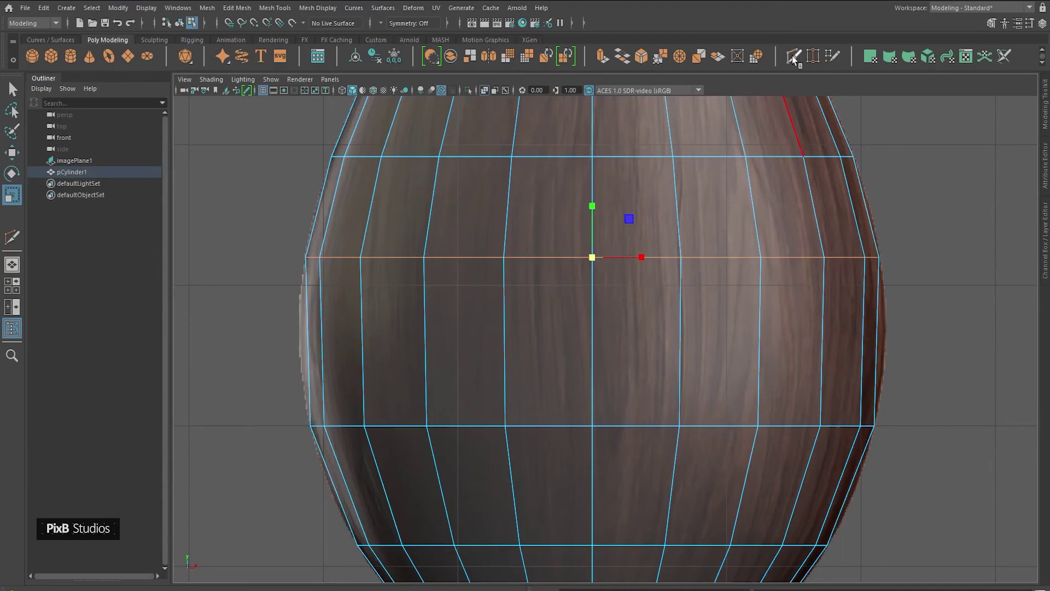
# Enable Edge Flow for the Multi-Cut tool and insert a centred edge loop around the body's widest part
pyautogui.keyDown('shift'); pyautogui.rightClick(754, 212); pyautogui.keyUp('shift')
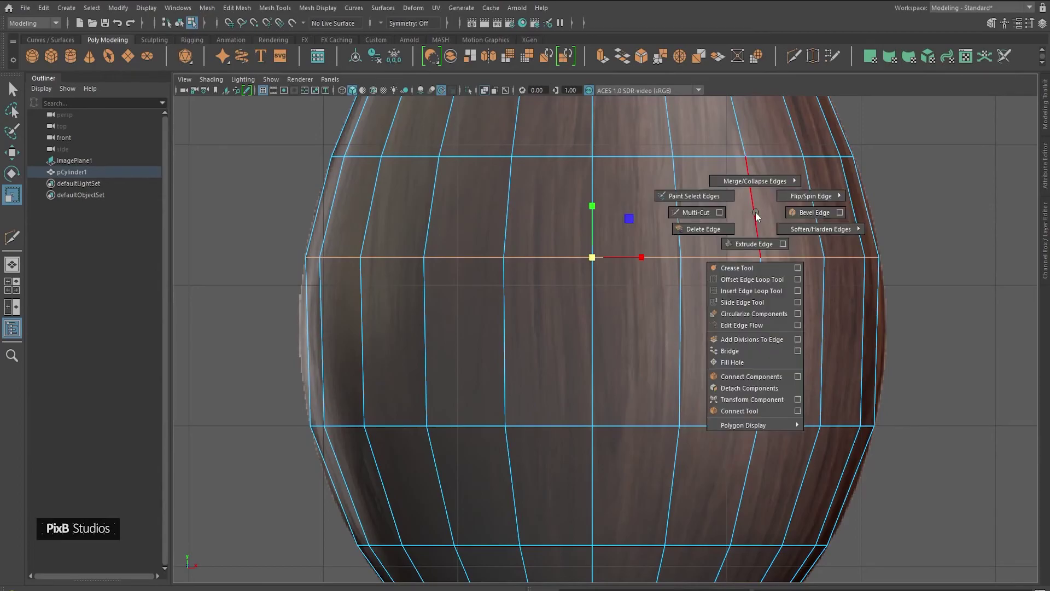
pyautogui.click(720, 213)
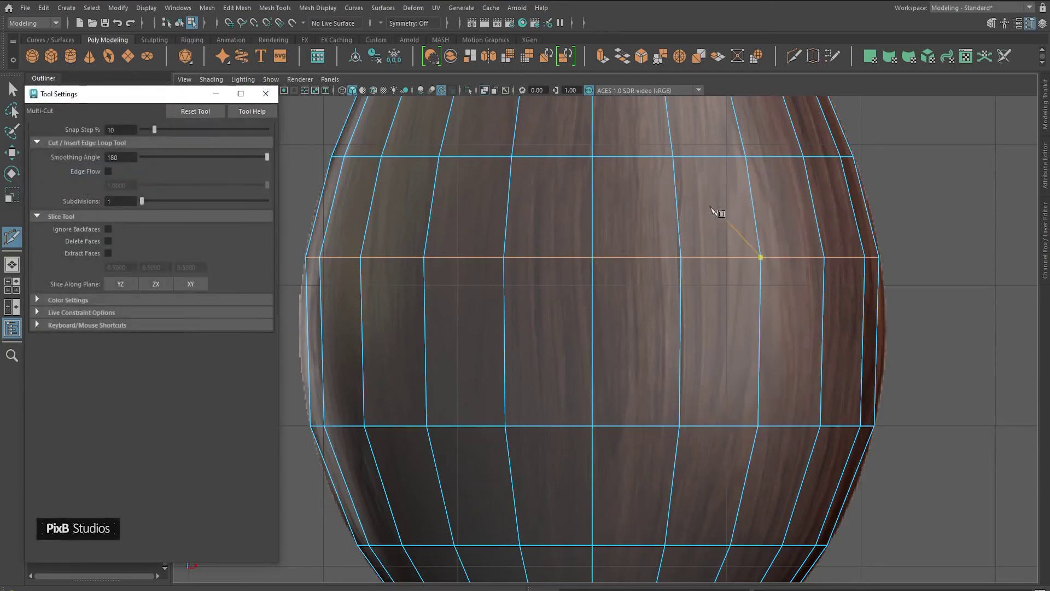
pyautogui.click(108, 171)
pyautogui.keyDown('alt'); pyautogui.moveTo(412, 288); pyautogui.dragTo(462, 272, button='middle'); pyautogui.keyUp('alt')
pyautogui.press('ctrl')
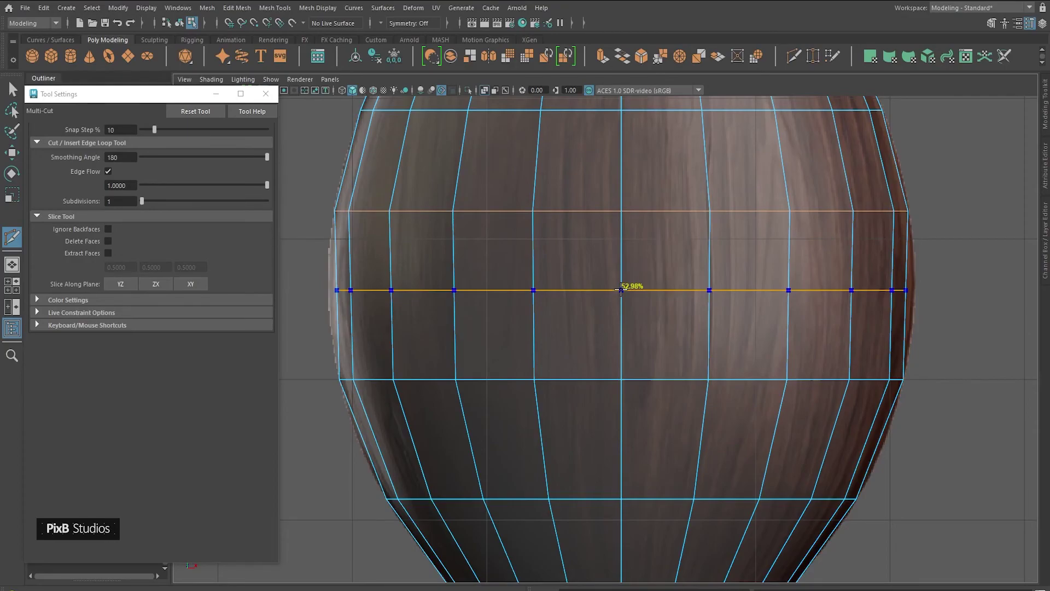
pyautogui.keyDown('ctrl'); pyautogui.click(622, 290); pyautogui.keyUp('ctrl')
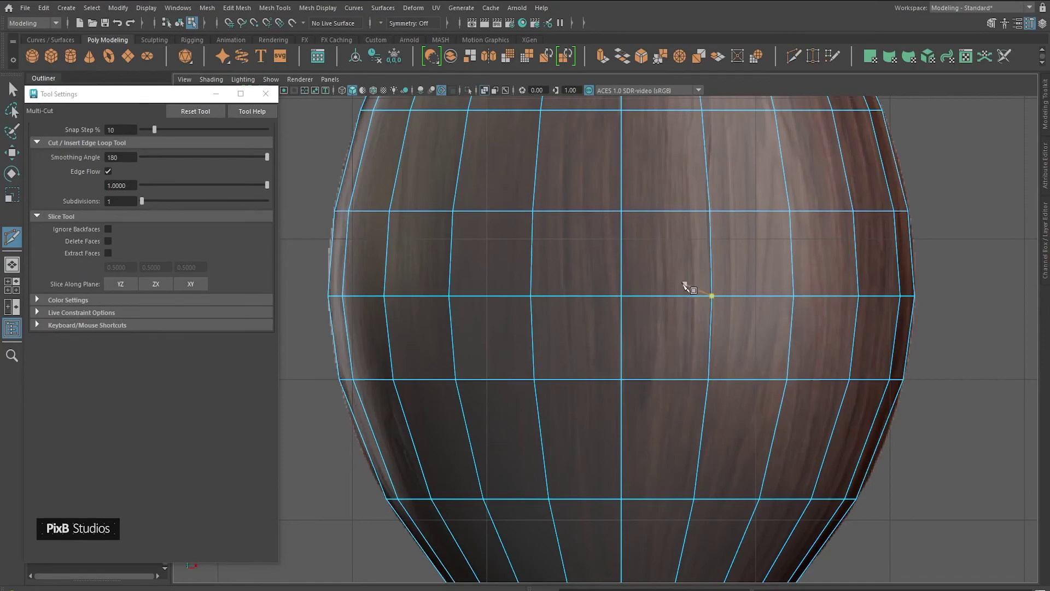
# Select the added edge loop on the body's upper slope and compare the body outline with the reference
pyautogui.moveTo(669, 274); pyautogui.dragTo(720, 253, button='right')
pyautogui.keyDown('alt'); pyautogui.moveTo(661, 181); pyautogui.dragTo(666, 269, button='middle'); pyautogui.keyUp('alt')
pyautogui.press('q')
pyautogui.moveTo(666, 269); pyautogui.dragTo(634, 212, button='right')
pyautogui.keyDown('alt'); pyautogui.moveTo(634, 212); pyautogui.dragTo(639, 271); pyautogui.keyUp('alt')
pyautogui.doubleClick(669, 272)
pyautogui.press('r')
pyautogui.keyDown('alt'); pyautogui.moveTo(670, 376); pyautogui.dragTo(653, 249, button='middle'); pyautogui.keyUp('alt')
pyautogui.scroll(-5, 646, 273)
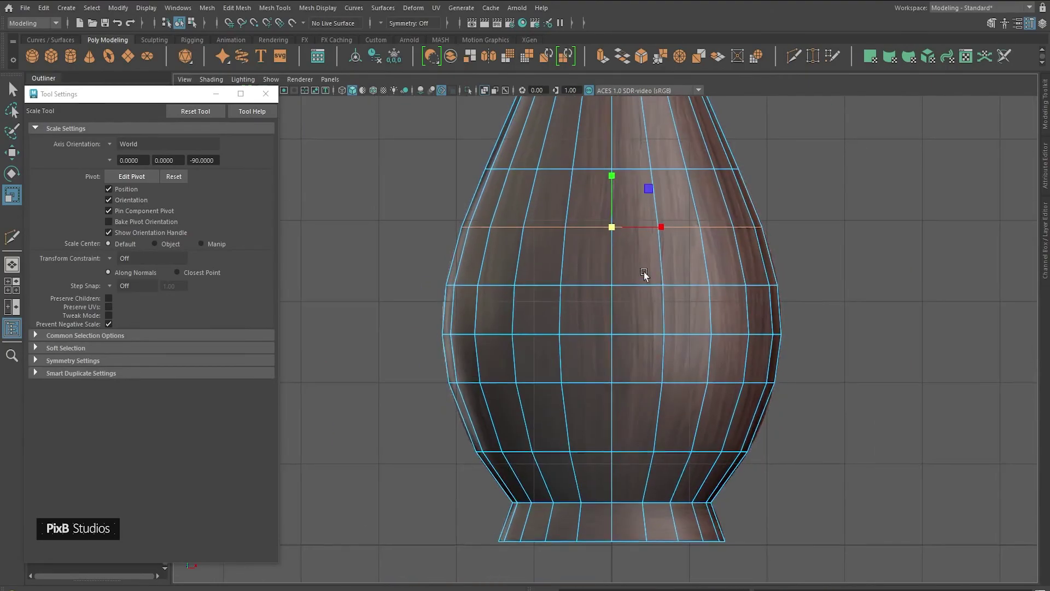
# Close the tool settings and insert a centred Multi-Cut edge loop with Edge Flow on the lower body, below its widest part
pyautogui.scroll(3, 645, 274)
pyautogui.keyDown('alt'); pyautogui.moveTo(698, 391); pyautogui.dragTo(695, 333, button='middle'); pyautogui.keyUp('alt')
pyautogui.keyDown('alt'); pyautogui.moveTo(695, 335); pyautogui.dragTo(729, 328, button='right'); pyautogui.keyUp('alt')
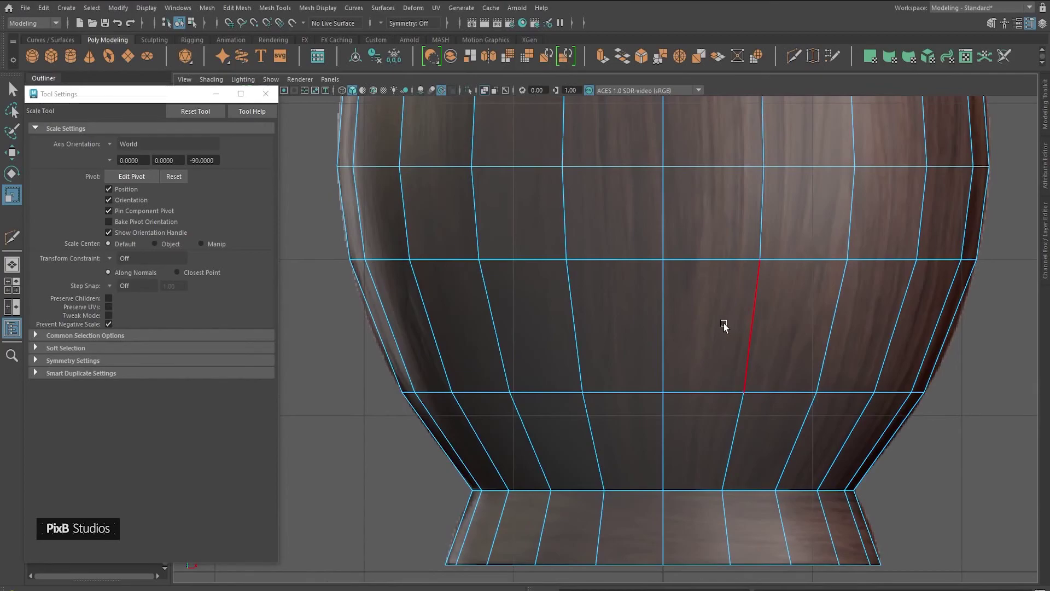
pyautogui.hotkey('ctrl', 'shift', 'x')
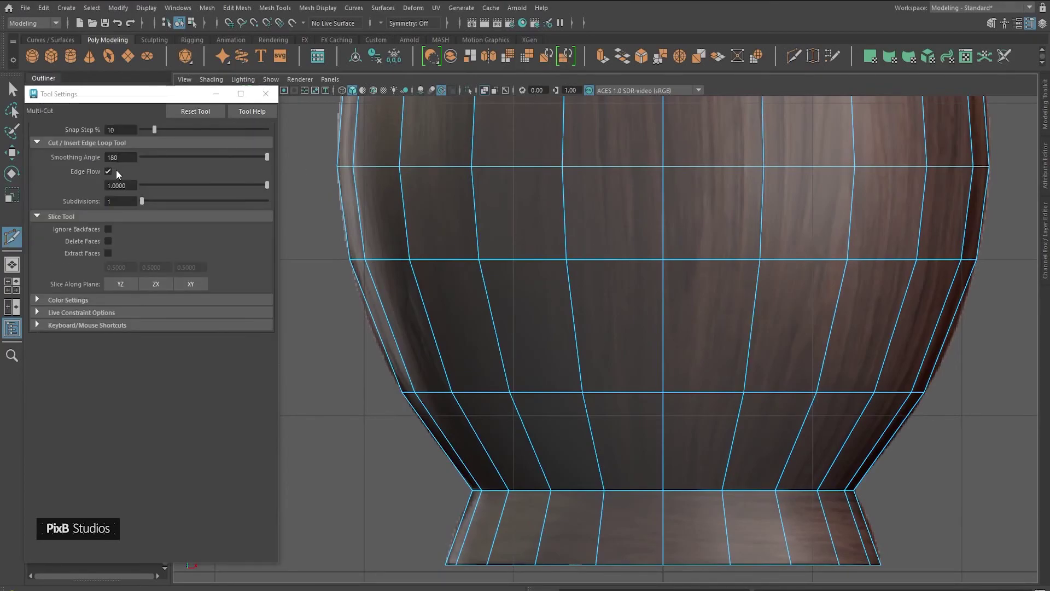
pyautogui.click(265, 94)
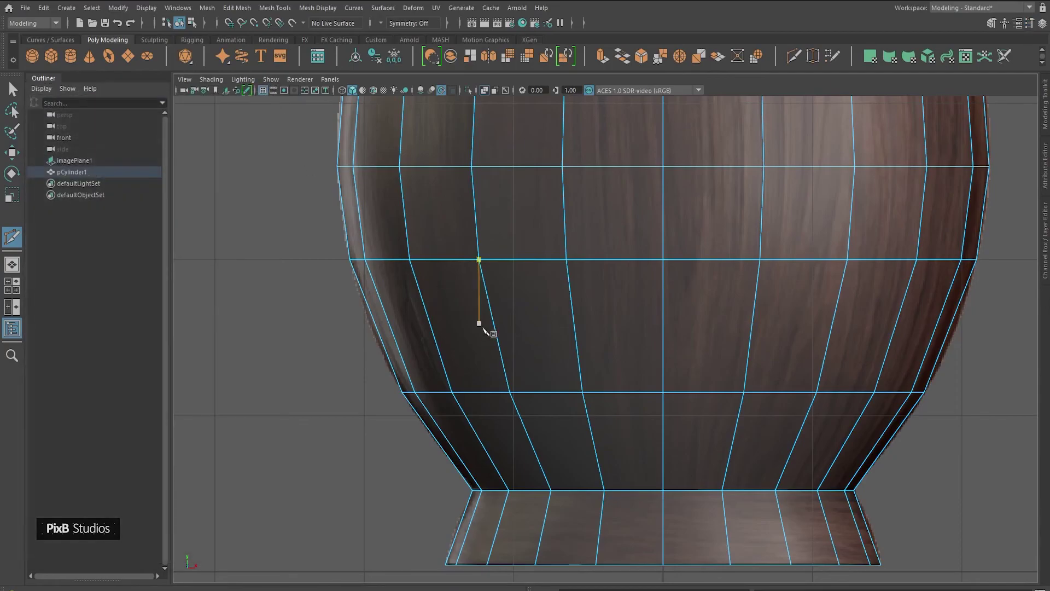
pyautogui.press('ctrl')
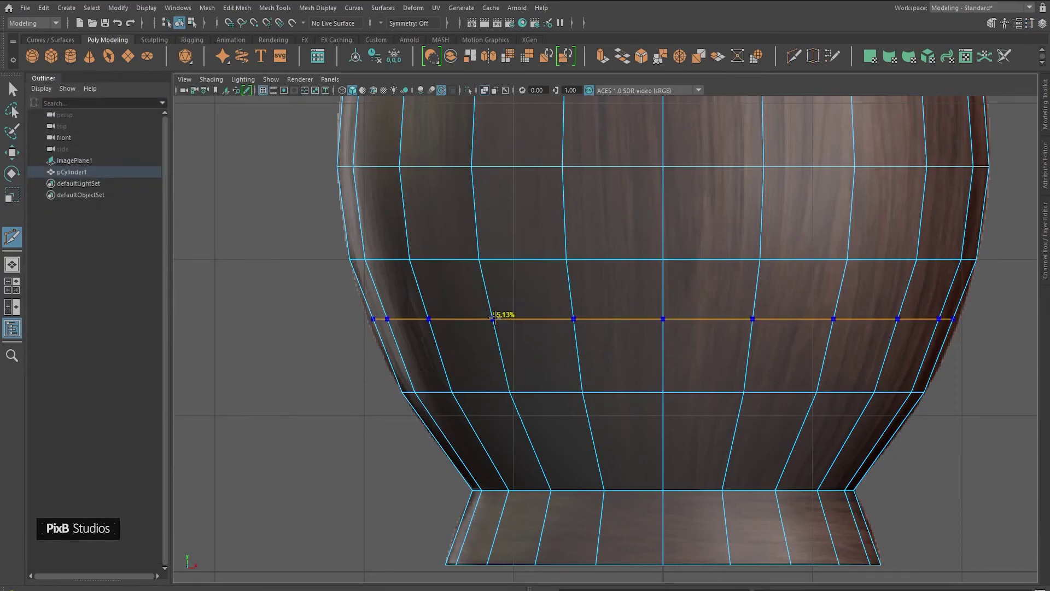
pyautogui.keyDown('ctrl'); pyautogui.middleClick(495, 318); pyautogui.keyUp('ctrl')
# Insert a centred Multi-Cut edge loop with Edge Flow on the upper slope, just below the base of the neck
pyautogui.keyDown('alt'); pyautogui.moveTo(601, 237); pyautogui.dragTo(536, 389, button='middle'); pyautogui.keyUp('alt')
pyautogui.scroll(-3, 530, 328)
pyautogui.keyDown('alt'); pyautogui.moveTo(533, 192); pyautogui.dragTo(532, 328, button='middle'); pyautogui.keyUp('alt')
pyautogui.keyDown('alt'); pyautogui.moveTo(503, 133); pyautogui.dragTo(532, 342, button='middle'); pyautogui.keyUp('alt')
pyautogui.scroll(3, 499, 347)
pyautogui.press('ctrl')
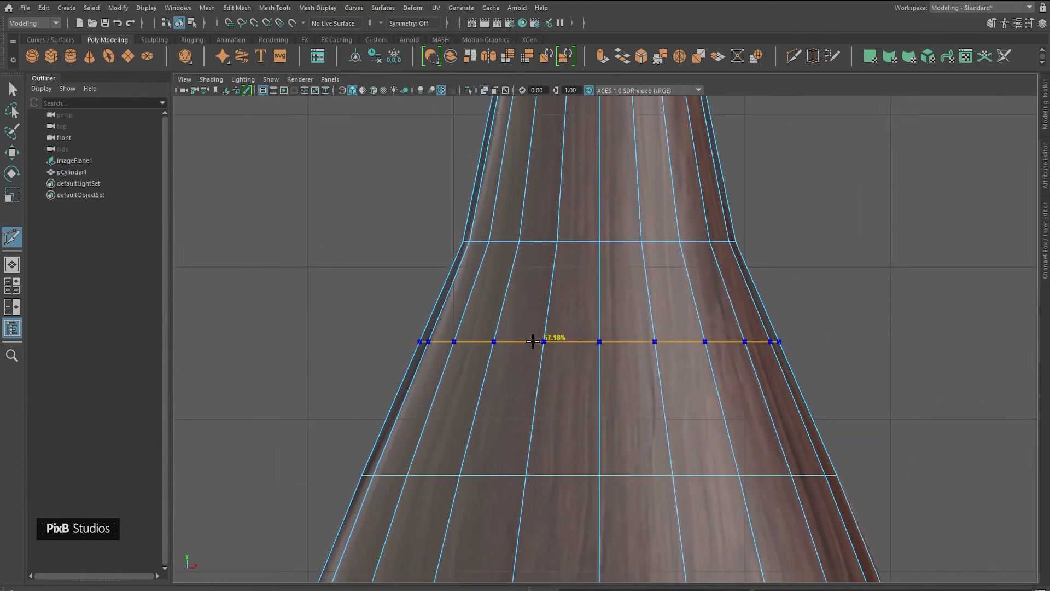
pyautogui.keyDown('ctrl'); pyautogui.middleClick(533, 341); pyautogui.keyUp('ctrl')
pyautogui.keyDown('alt'); pyautogui.moveTo(546, 272); pyautogui.dragTo(503, 437, button='middle'); pyautogui.keyUp('alt')
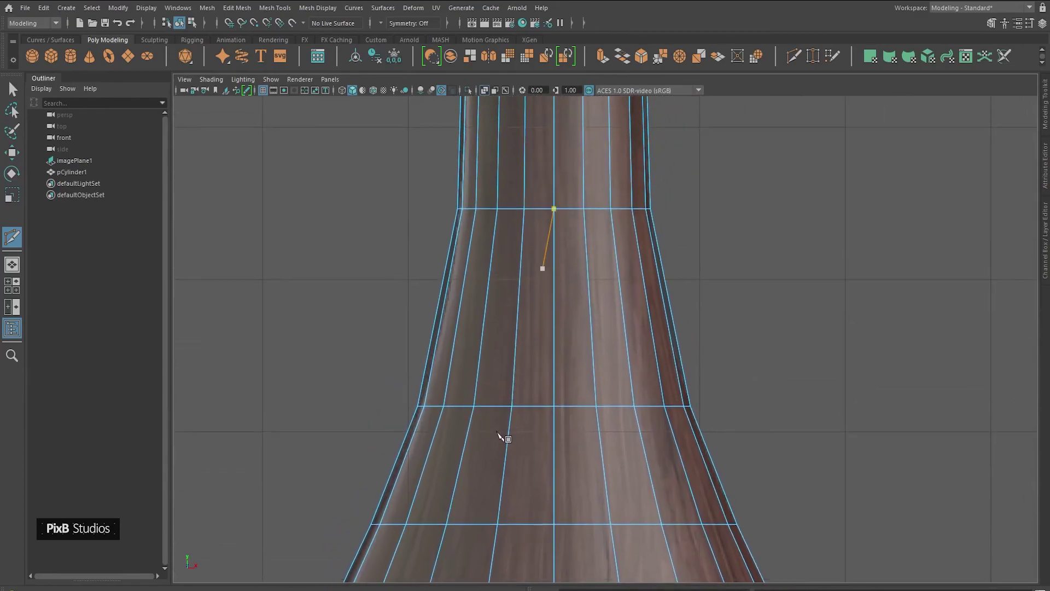
# Insert centred Multi-Cut edge loops with Edge Flow on the flare below the neck and further up the neck
pyautogui.keyDown('ctrl'); pyautogui.middleClick(497, 299); pyautogui.keyUp('ctrl')
pyautogui.keyDown('alt'); pyautogui.moveTo(515, 260); pyautogui.dragTo(507, 432, button='middle'); pyautogui.keyUp('alt')
pyautogui.click(517, 204)
pyautogui.keyDown('ctrl'); pyautogui.middleClick(516, 278); pyautogui.keyUp('ctrl')
pyautogui.keyDown('alt'); pyautogui.moveTo(506, 225); pyautogui.dragTo(502, 404, button='middle'); pyautogui.keyUp('alt')
pyautogui.keyDown('ctrl'); pyautogui.middleClick(506, 282); pyautogui.keyUp('ctrl')
pyautogui.keyDown('alt'); pyautogui.moveTo(526, 134); pyautogui.dragTo(535, 384, button='middle'); pyautogui.keyUp('alt')
pyautogui.keyDown('alt'); pyautogui.moveTo(517, 547); pyautogui.dragTo(516, 236, button='middle'); pyautogui.keyUp('alt')
pyautogui.keyDown('alt'); pyautogui.moveTo(510, 520); pyautogui.dragTo(550, 237, button='middle'); pyautogui.keyUp('alt')
pyautogui.keyDown('alt'); pyautogui.moveTo(551, 330); pyautogui.dragTo(546, 287, button='middle'); pyautogui.keyUp('alt')
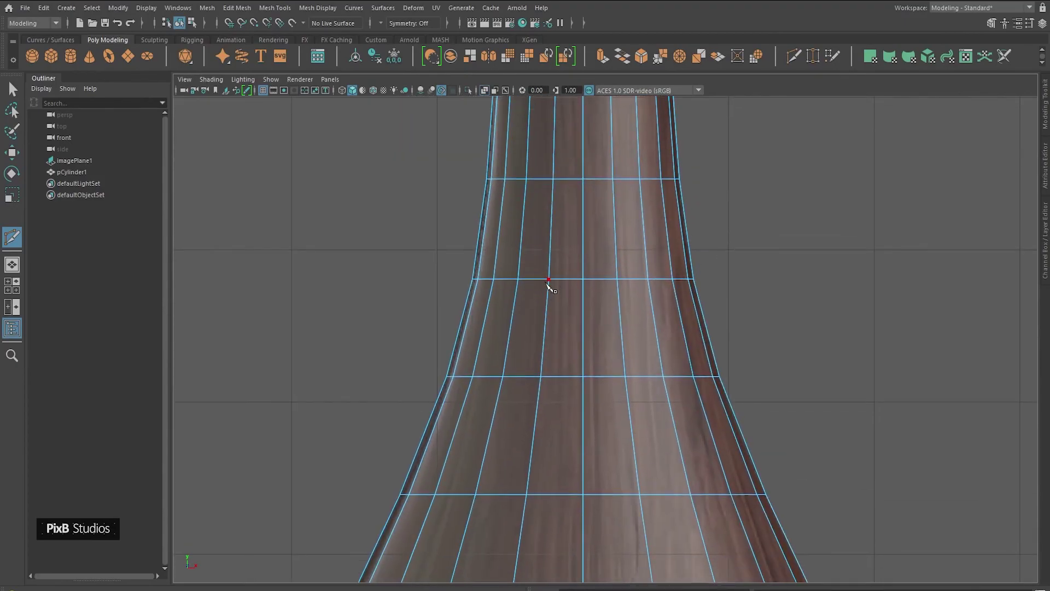
pyautogui.click(548, 280)
# Switch to edge selection and scale the two edge loops on the lower flare of the neck to fit the reference outline
pyautogui.press('q')
pyautogui.moveTo(546, 281); pyautogui.dragTo(543, 224, button='right')
pyautogui.scroll(4, 566, 279)
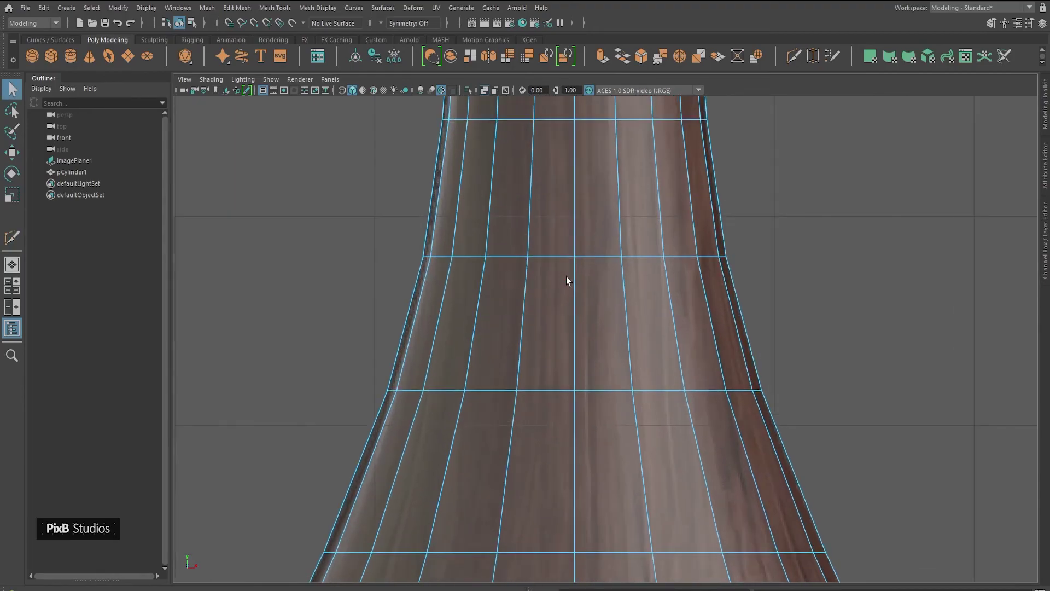
pyautogui.doubleClick(610, 304)
pyautogui.press('r')
pyautogui.moveTo(625, 301); pyautogui.dragTo(625, 301)
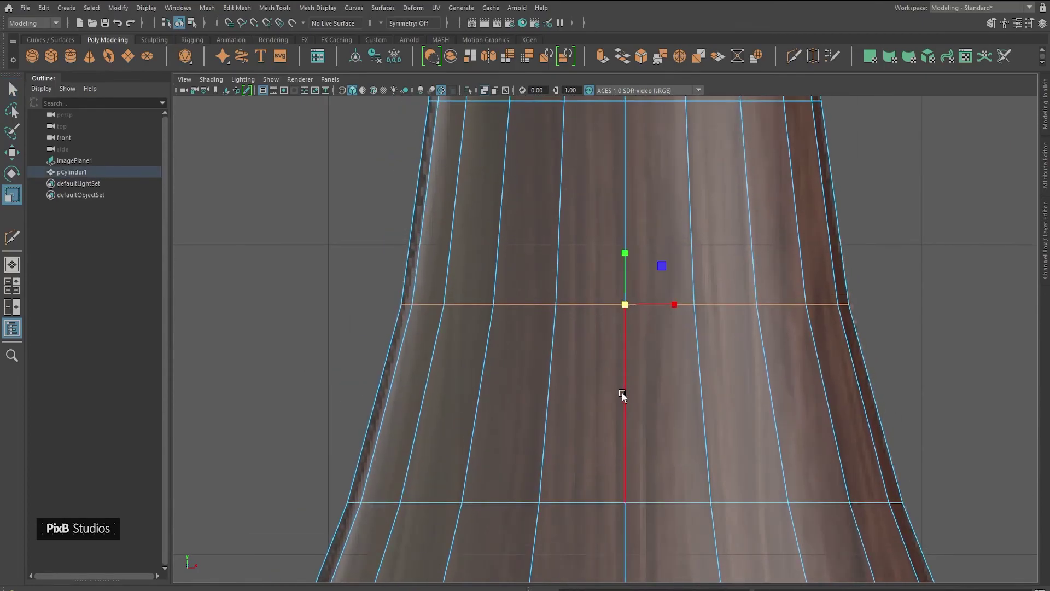
pyautogui.keyDown('alt'); pyautogui.moveTo(621, 392); pyautogui.dragTo(622, 289, button='middle'); pyautogui.keyUp('alt')
pyautogui.doubleClick(621, 351)
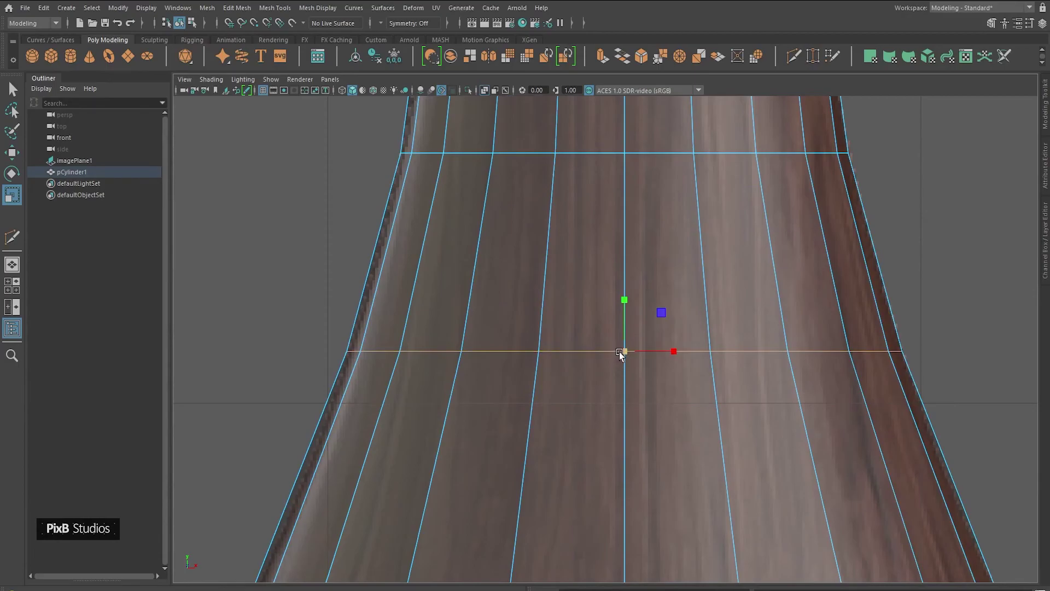
pyautogui.moveTo(623, 354); pyautogui.dragTo(621, 354)
# Scale the edge loops farther down the body's upper slope to fit the reference outline
pyautogui.keyDown('alt'); pyautogui.moveTo(587, 563); pyautogui.dragTo(590, 301, button='middle'); pyautogui.keyUp('alt')
pyautogui.doubleClick(588, 317)
pyautogui.moveTo(628, 328); pyautogui.dragTo(624, 345)
pyautogui.keyDown('alt'); pyautogui.moveTo(611, 439); pyautogui.dragTo(614, 178, button='middle'); pyautogui.keyUp('alt')
pyautogui.scroll(-5, 588, 366)
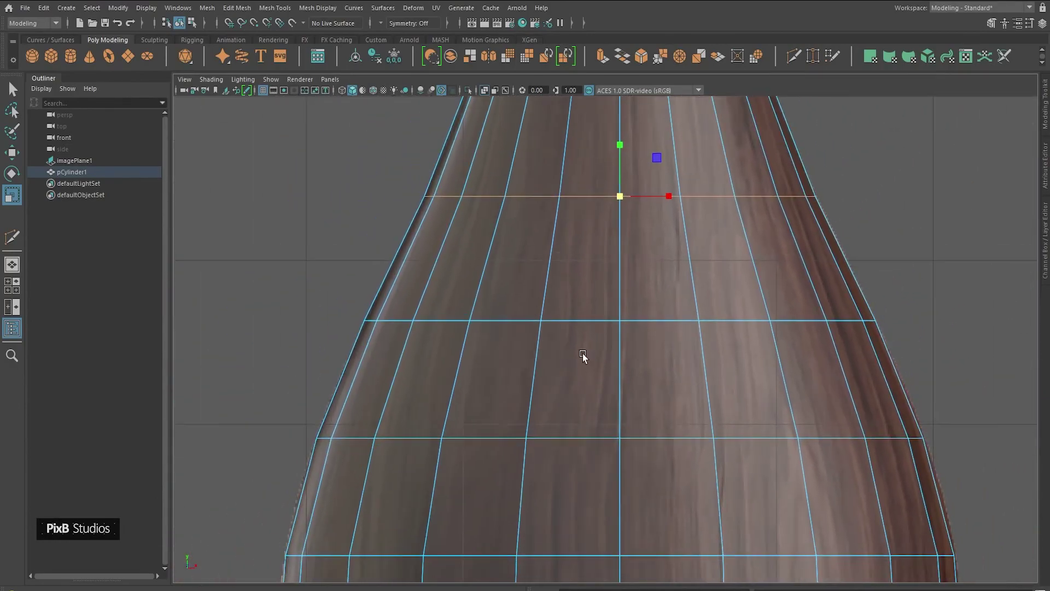
pyautogui.keyDown('alt'); pyautogui.moveTo(582, 327); pyautogui.dragTo(581, 298, button='middle'); pyautogui.keyUp('alt')
pyautogui.doubleClick(580, 297)
pyautogui.moveTo(620, 291); pyautogui.dragTo(617, 291)
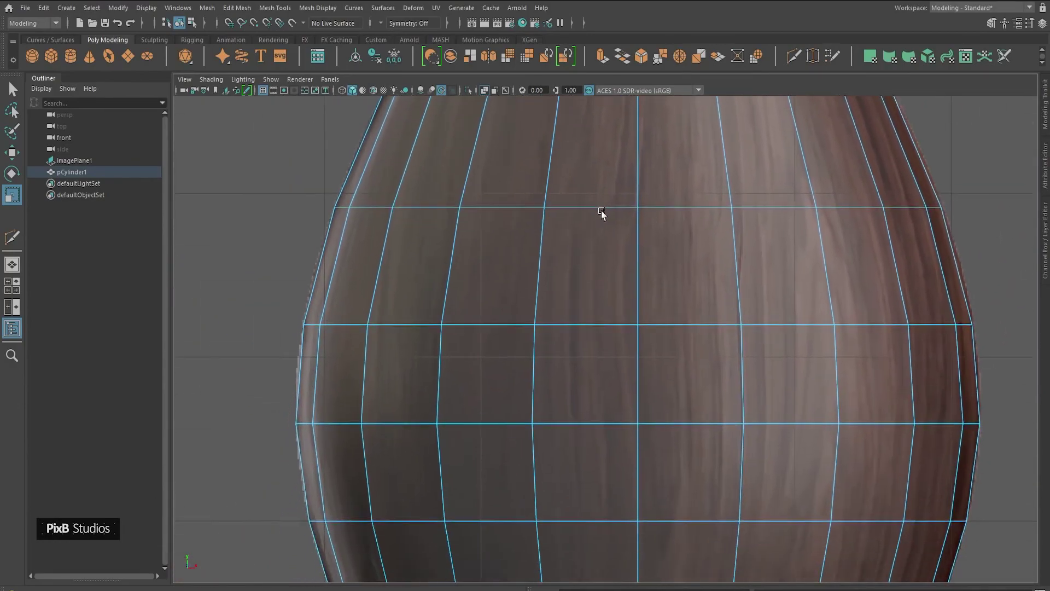
# Insert a Multi-Cut edge loop around the vase's foot, slightly below the middle of its height
pyautogui.keyDown('alt'); pyautogui.moveTo(592, 414); pyautogui.dragTo(593, 229, button='middle'); pyautogui.keyUp('alt')
pyautogui.keyDown('alt'); pyautogui.moveTo(618, 474); pyautogui.dragTo(612, 296, button='middle'); pyautogui.keyUp('alt')
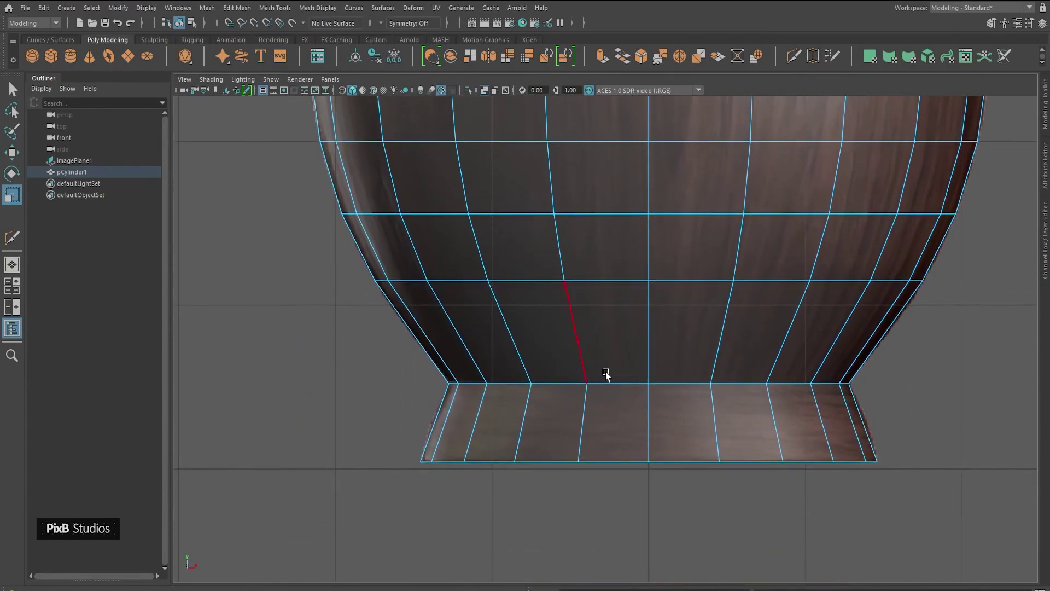
pyautogui.scroll(5, 762, 450)
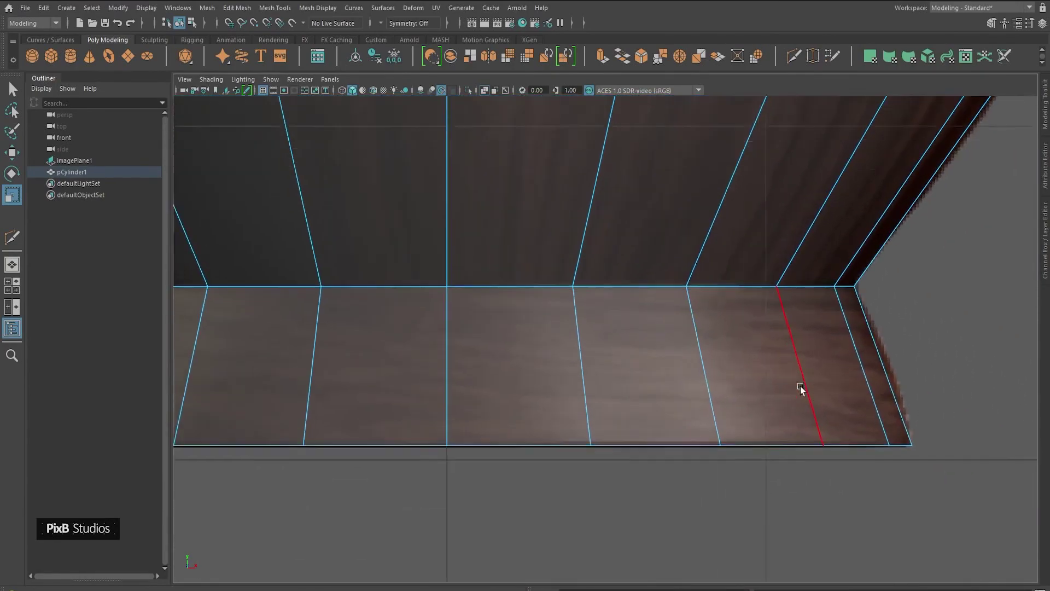
pyautogui.scroll(1, 800, 386)
pyautogui.keyDown('alt'); pyautogui.moveTo(831, 365); pyautogui.dragTo(757, 337, button='middle'); pyautogui.keyUp('alt')
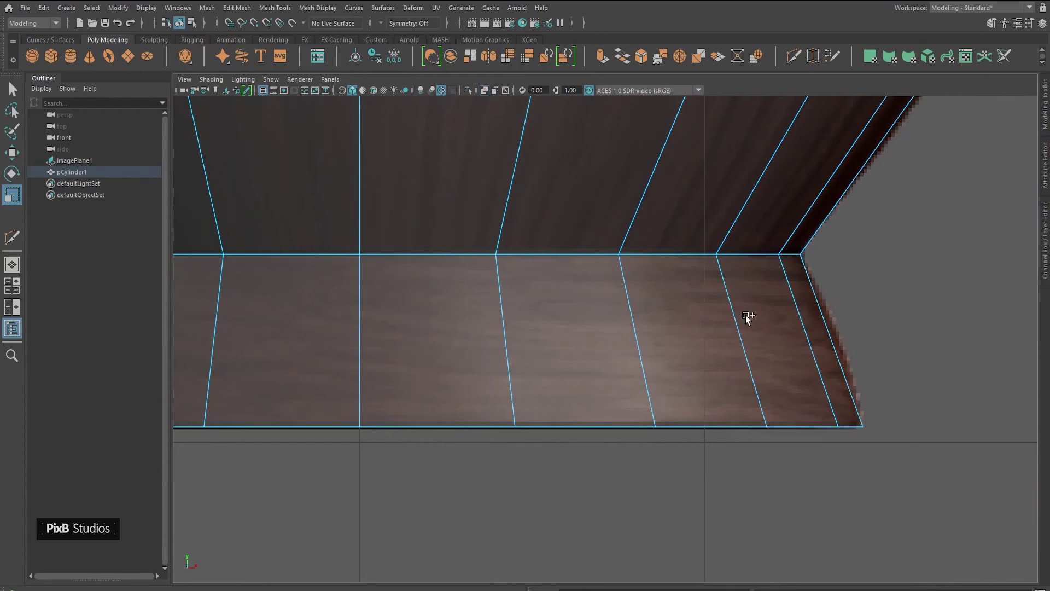
pyautogui.press('y')
pyautogui.press('ctrl')
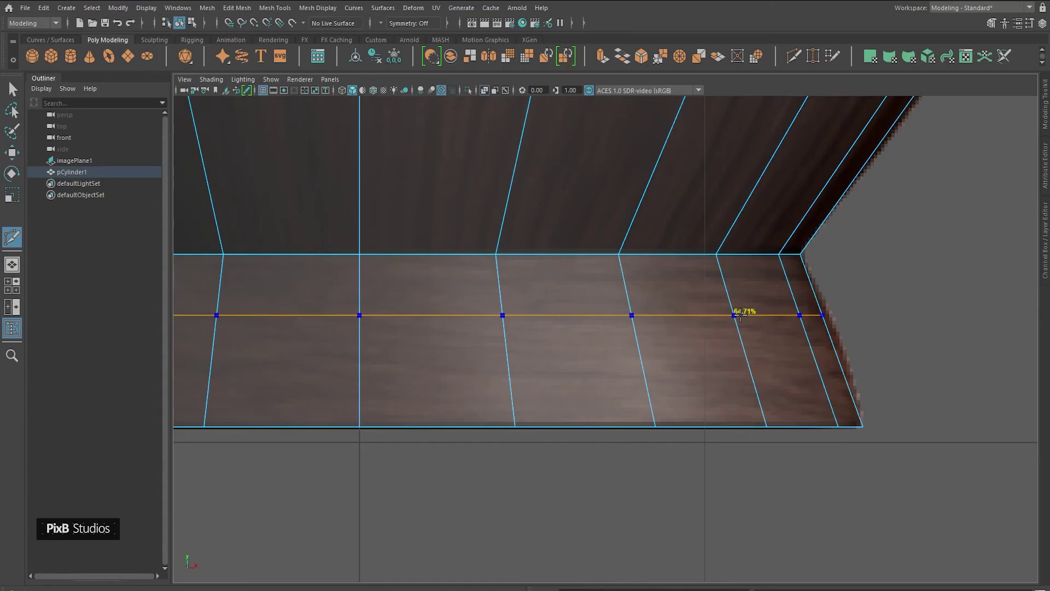
pyautogui.keyDown('alt'); pyautogui.moveTo(641, 320); pyautogui.dragTo(714, 327, button='middle'); pyautogui.keyUp('alt')
pyautogui.keyDown('alt'); pyautogui.moveTo(713, 353); pyautogui.dragTo(692, 328, button='right'); pyautogui.keyUp('alt')
pyautogui.scroll(4, 693, 327)
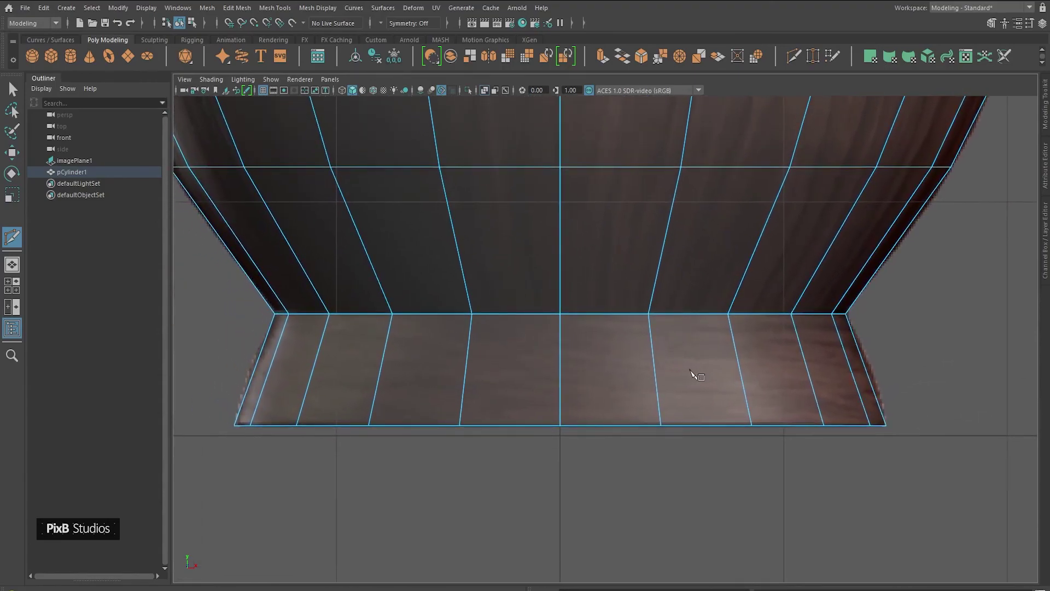
pyautogui.keyDown('ctrl'); pyautogui.click(653, 373); pyautogui.keyUp('ctrl')
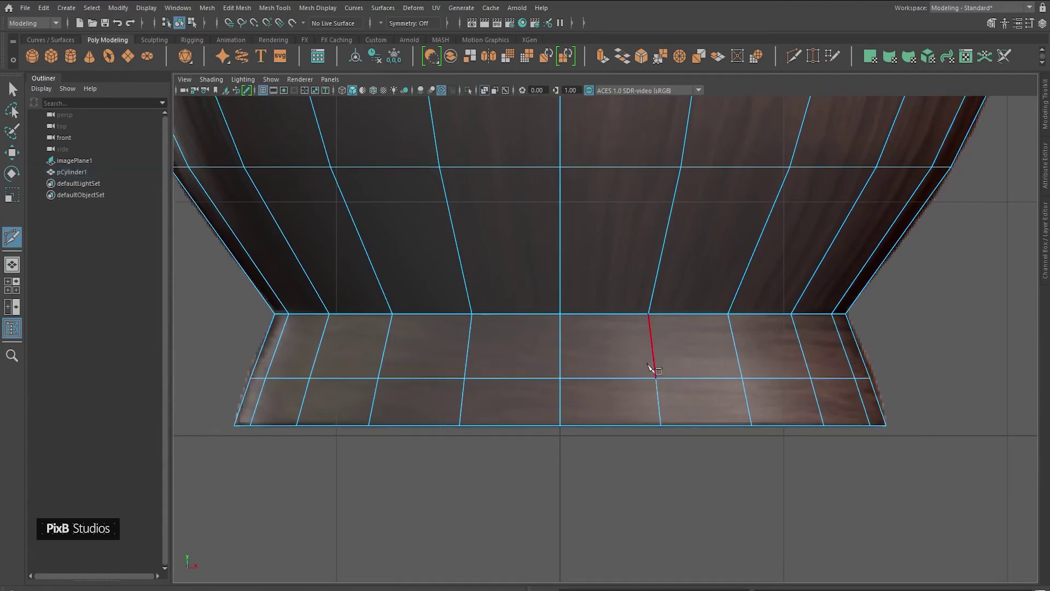
pyautogui.click(654, 376)
pyautogui.scroll(2, 705, 395)
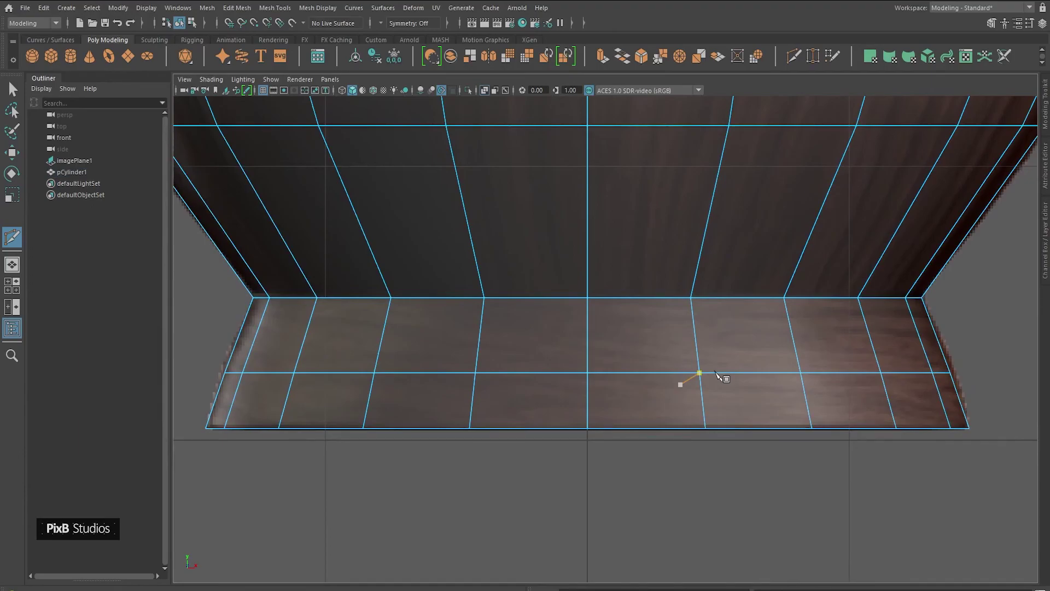
pyautogui.press('q')
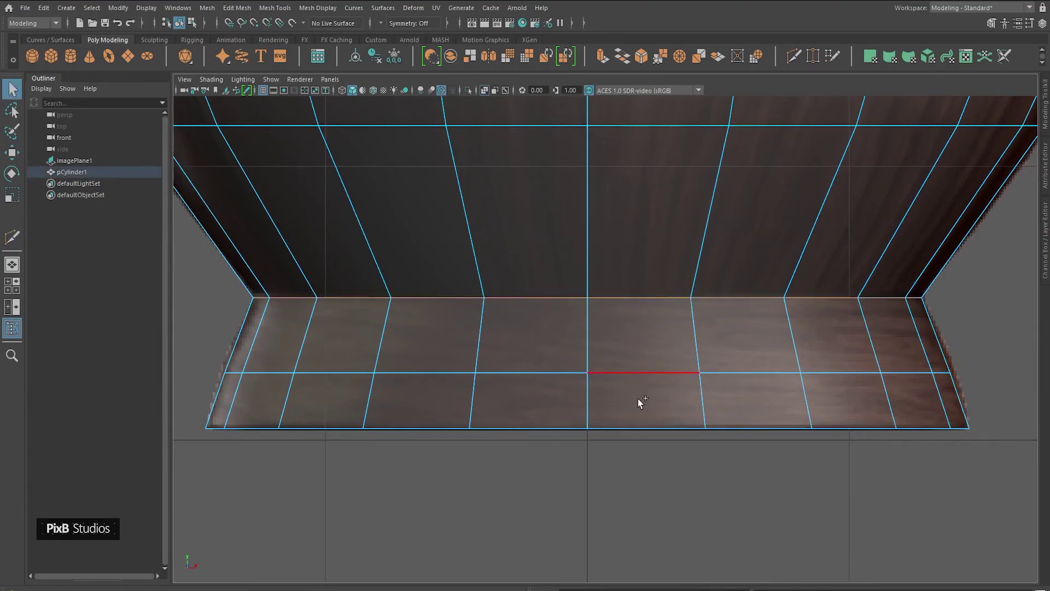
pyautogui.doubleClick(643, 427)
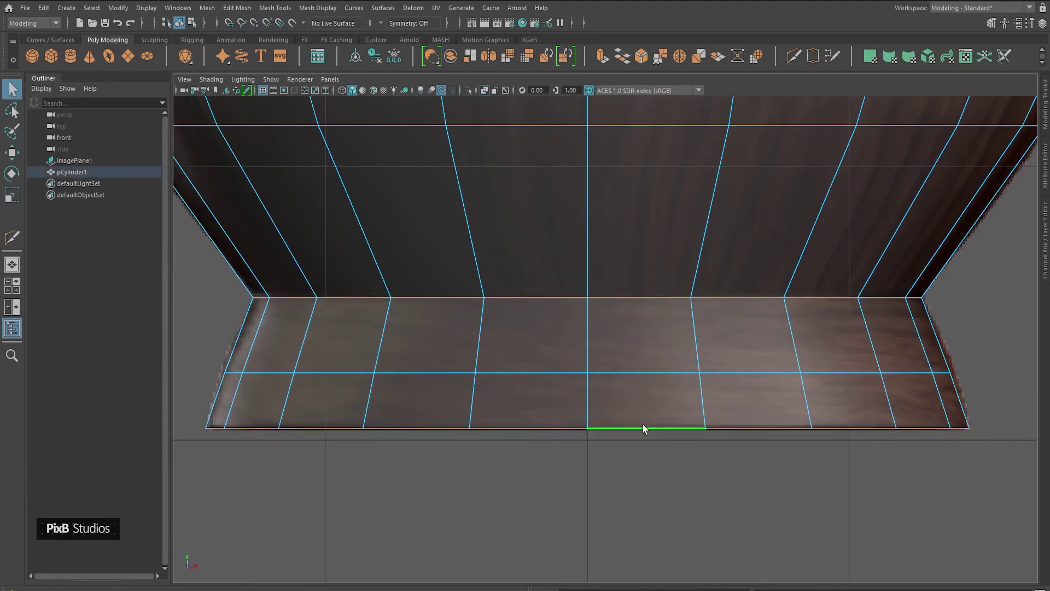
pyautogui.doubleClick(635, 378)
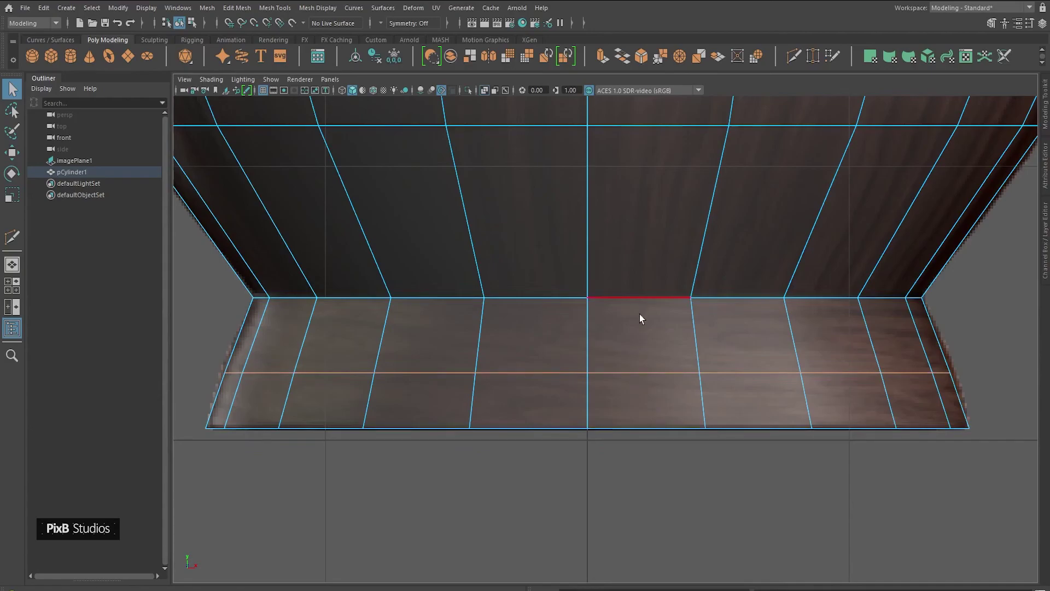
pyautogui.scroll(-5, 640, 323)
pyautogui.press('y')
pyautogui.scroll(1, 641, 326)
pyautogui.keyDown('alt'); pyautogui.moveTo(641, 326); pyautogui.dragTo(671, 285, button='middle'); pyautogui.keyUp('alt')
pyautogui.press('q')
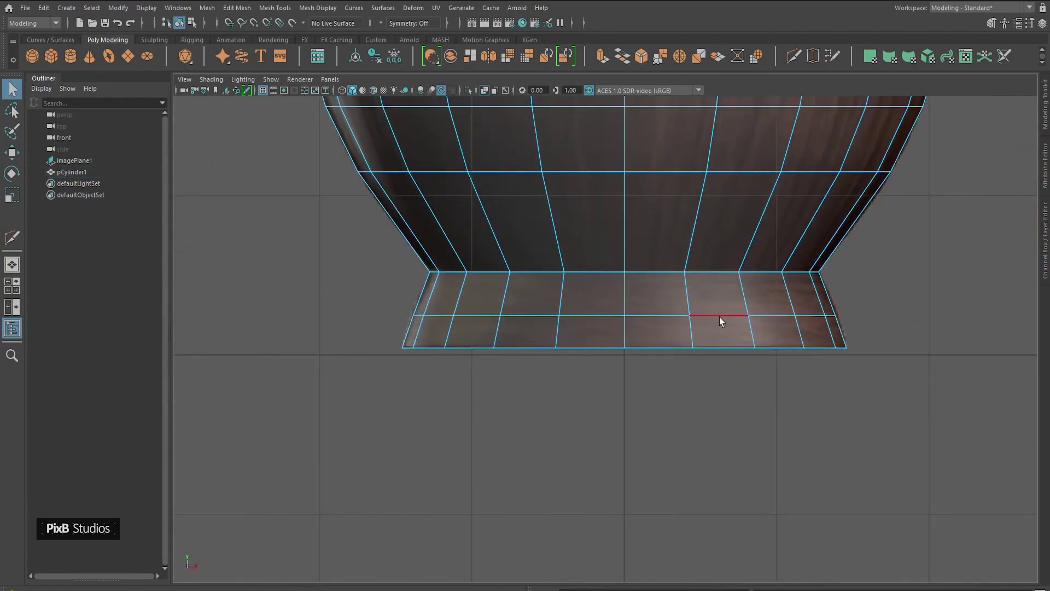
# Select the foot's middle edge loop, move it up slightly and scale it out to the reference outline
pyautogui.doubleClick(720, 317)
pyautogui.scroll(3, 659, 317)
pyautogui.press('w')
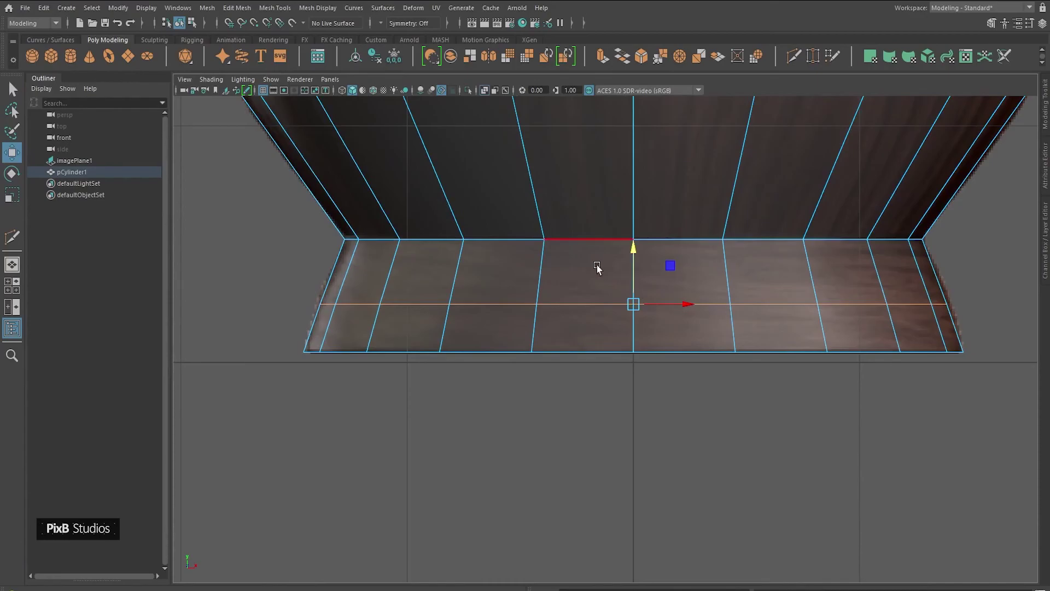
pyautogui.moveTo(633, 253); pyautogui.dragTo(634, 244)
pyautogui.press('r')
pyautogui.moveTo(634, 293); pyautogui.dragTo(637, 293)
pyautogui.keyDown('alt'); pyautogui.moveTo(662, 321); pyautogui.dragTo(656, 302, button='middle'); pyautogui.keyUp('alt')
# Select the edge loop at the crease between body and foot and bevel it
pyautogui.keyDown('alt'); pyautogui.moveTo(600, 271); pyautogui.dragTo(576, 367, button='middle'); pyautogui.keyUp('alt')
pyautogui.scroll(-8, 574, 366)
pyautogui.moveTo(584, 153)
pyautogui.keyDown('alt'); pyautogui.mouseDown(button='middle')
pyautogui.moveTo(581, 337)
pyautogui.moveTo(577, 163)
pyautogui.mouseUp(button='middle'); pyautogui.keyUp('alt')
pyautogui.keyDown('alt'); pyautogui.moveTo(575, 330); pyautogui.dragTo(575, 219, button='middle'); pyautogui.keyUp('alt')
pyautogui.keyDown('alt'); pyautogui.moveTo(574, 218); pyautogui.dragTo(726, 413, button='right'); pyautogui.keyUp('alt')
pyautogui.keyDown('alt'); pyautogui.moveTo(493, 358); pyautogui.dragTo(549, 240, button='middle'); pyautogui.keyUp('alt')
pyautogui.keyDown('alt'); pyautogui.moveTo(550, 240); pyautogui.dragTo(744, 476, button='right'); pyautogui.keyUp('alt')
pyautogui.keyDown('alt'); pyautogui.moveTo(744, 476); pyautogui.dragTo(517, 392, button='middle'); pyautogui.keyUp('alt')
pyautogui.keyDown('alt'); pyautogui.moveTo(518, 392); pyautogui.dragTo(722, 492, button='right'); pyautogui.keyUp('alt')
pyautogui.doubleClick(566, 366)
pyautogui.keyDown('alt'); pyautogui.moveTo(559, 366); pyautogui.dragTo(578, 361, button='middle'); pyautogui.keyUp('alt')
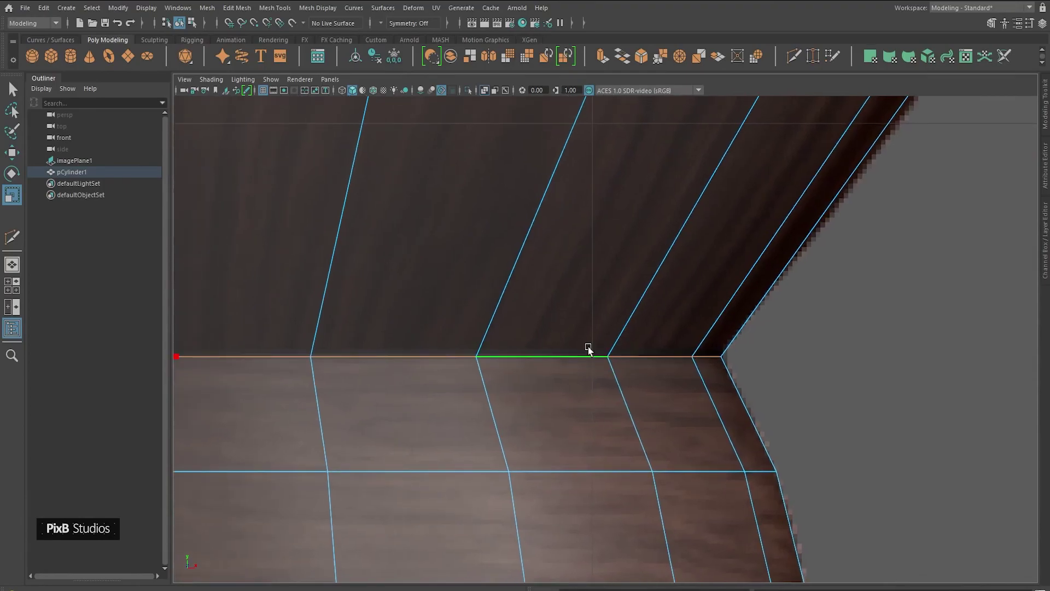
pyautogui.keyDown('shift'); pyautogui.rightClick(594, 317); pyautogui.keyUp('shift')
pyautogui.keyDown('shift'); pyautogui.moveTo(594, 317); pyautogui.dragTo(645, 319, button='right'); pyautogui.keyUp('shift')
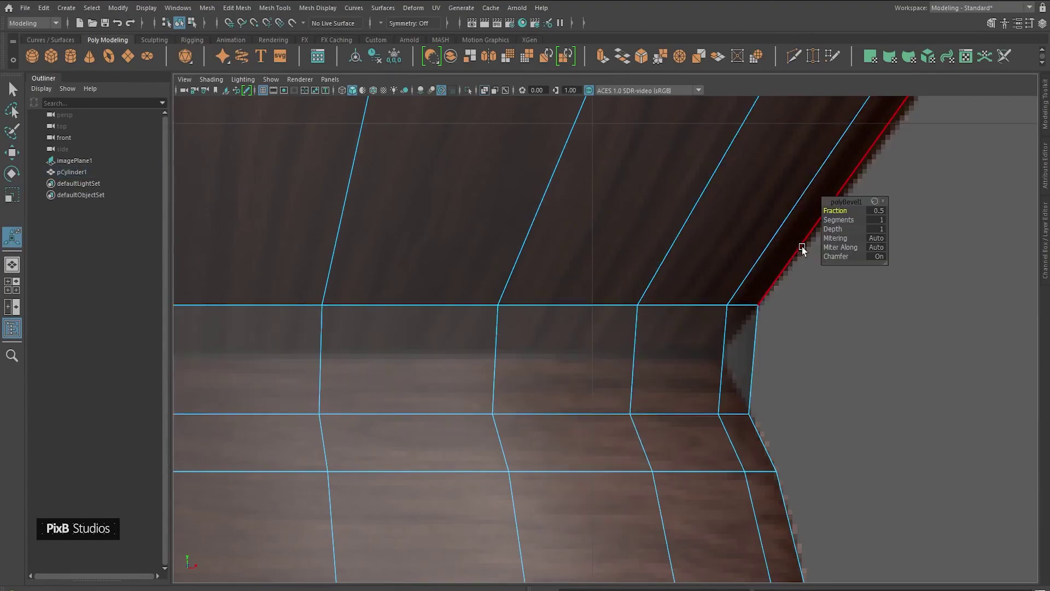
# Try a bevel fraction of 0.266 with 6 segments on the crease between body and foot
pyautogui.scroll(-5, 587, 321)
pyautogui.scroll(3, 584, 328)
pyautogui.scroll(3, 581, 343)
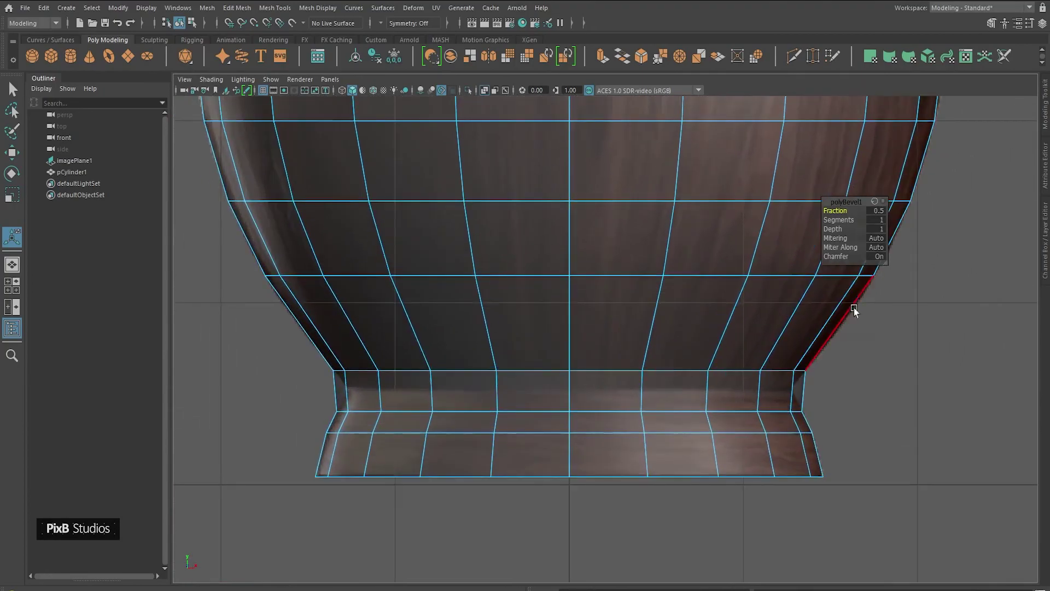
pyautogui.moveTo(835, 212); pyautogui.dragTo(709, 219)
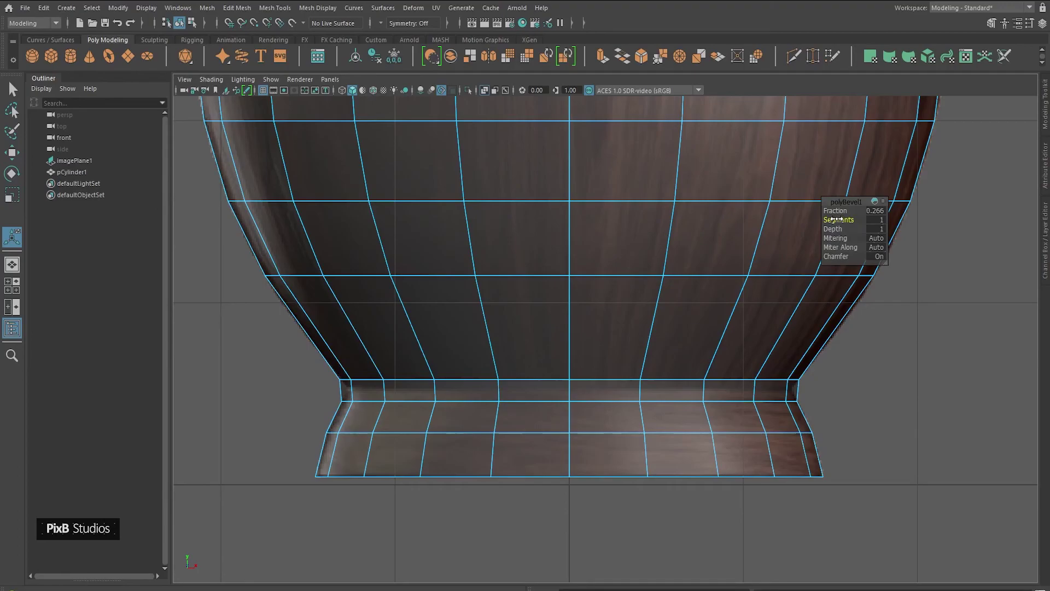
pyautogui.moveTo(834, 219); pyautogui.dragTo(861, 219)
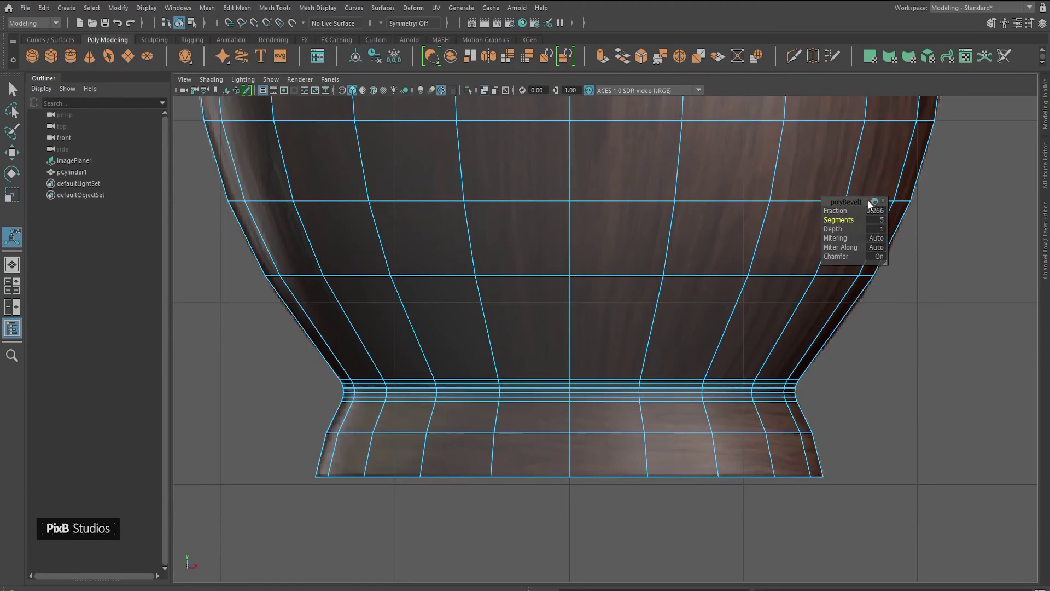
pyautogui.moveTo(839, 219); pyautogui.dragTo(839, 221)
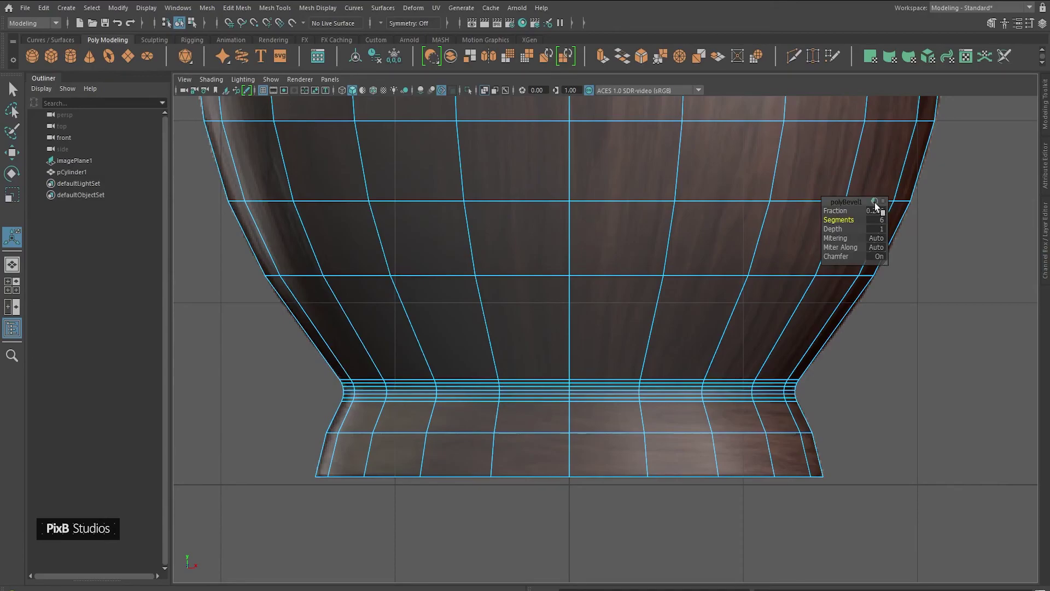
# Try 4 segments on the crease bevel and reduce its fraction to about 0.089
pyautogui.moveTo(839, 220); pyautogui.dragTo(840, 210)
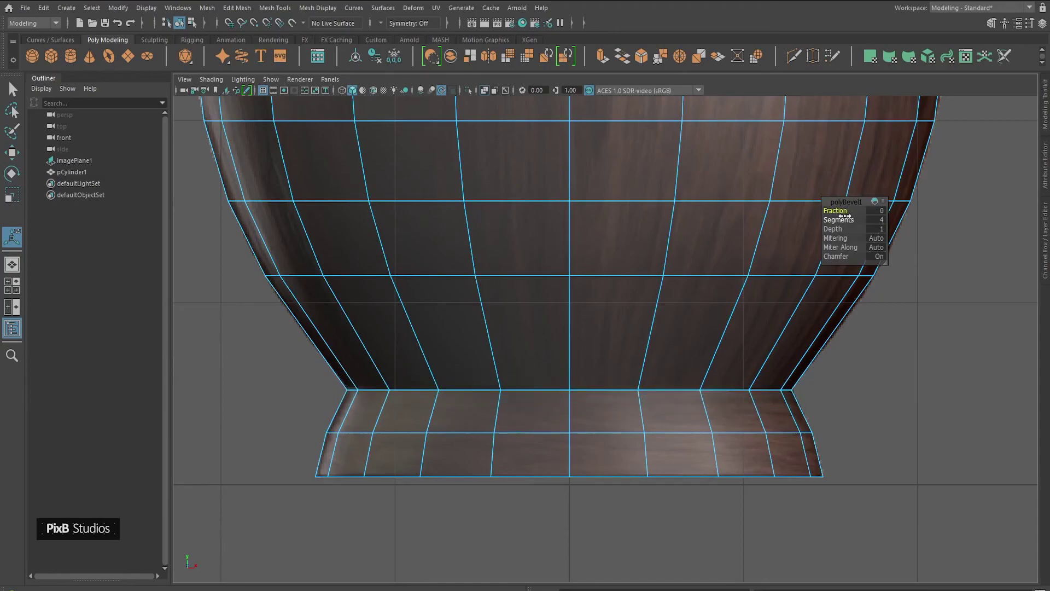
pyautogui.moveTo(840, 210); pyautogui.dragTo(840, 209)
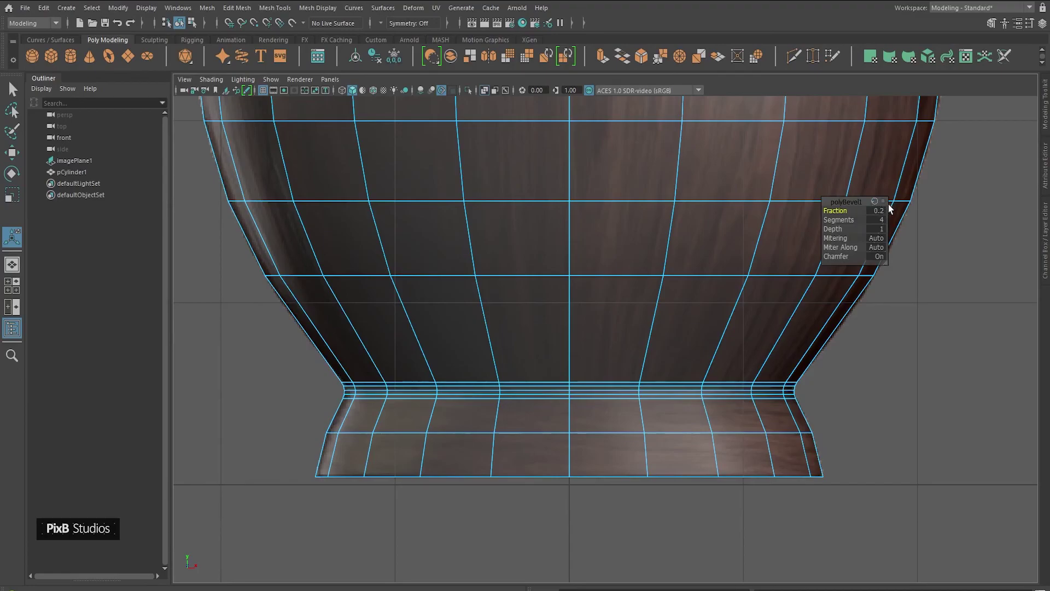
pyautogui.moveTo(845, 210); pyautogui.dragTo(819, 212)
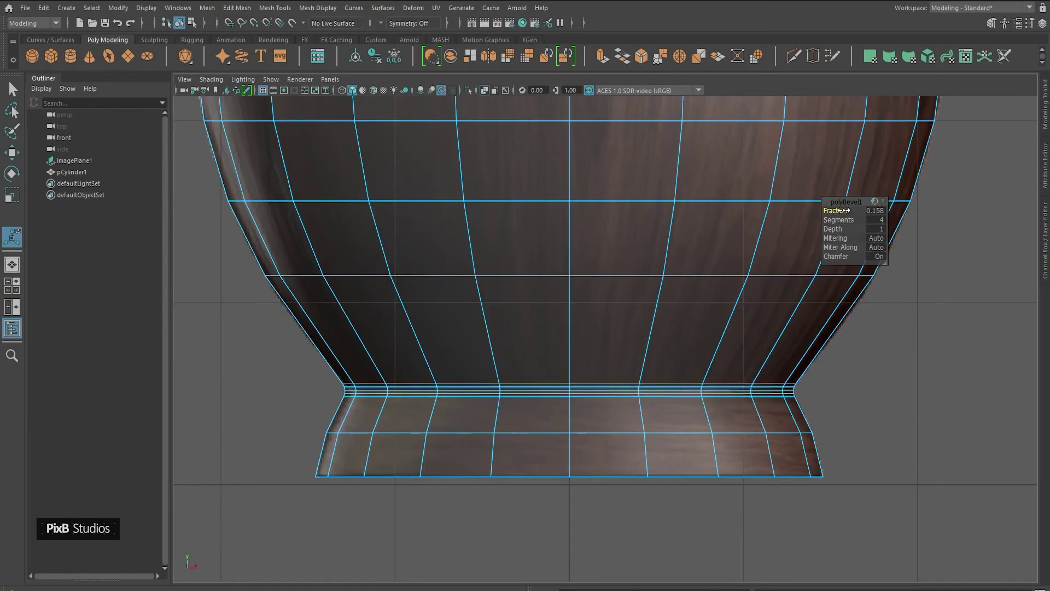
pyautogui.moveTo(843, 210); pyautogui.dragTo(464, 232)
# Set the crease bevel to 2 segments and a fraction of about 0.07, matching the reference curve
pyautogui.keyDown('alt'); pyautogui.moveTo(793, 413); pyautogui.dragTo(957, 429, button='right'); pyautogui.keyUp('alt')
pyautogui.keyDown('alt'); pyautogui.moveTo(957, 429); pyautogui.dragTo(696, 339, button='middle'); pyautogui.keyUp('alt')
pyautogui.keyDown('alt'); pyautogui.moveTo(696, 340); pyautogui.dragTo(704, 323, button='right'); pyautogui.keyUp('alt')
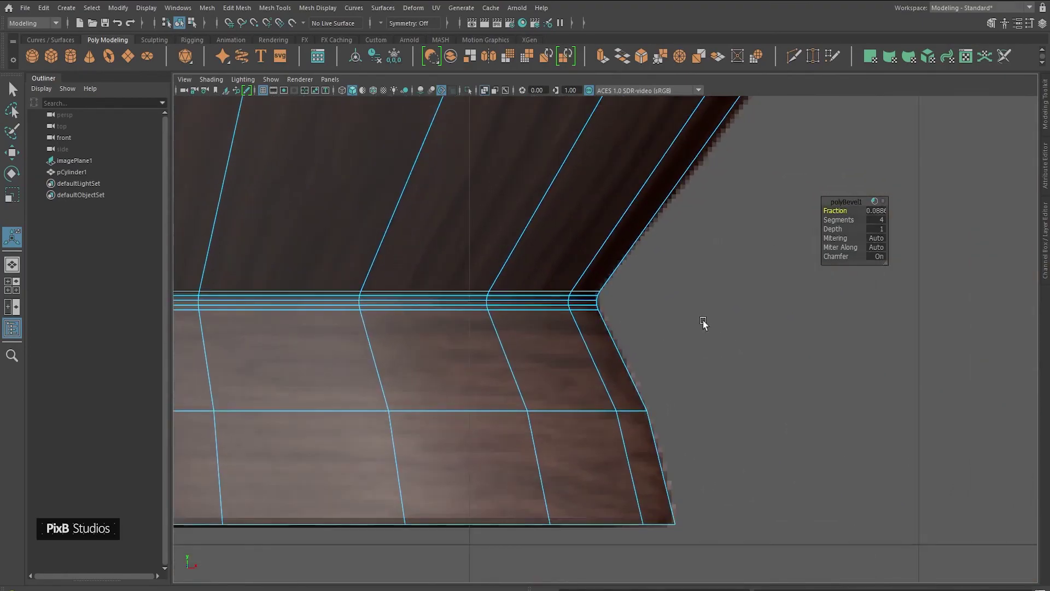
pyautogui.keyDown('alt'); pyautogui.moveTo(694, 306); pyautogui.dragTo(718, 306, button='middle'); pyautogui.keyUp('alt')
pyautogui.moveTo(829, 219)
pyautogui.mouseDown()
pyautogui.moveTo(804, 218)
pyautogui.moveTo(816, 219)
pyautogui.mouseUp()
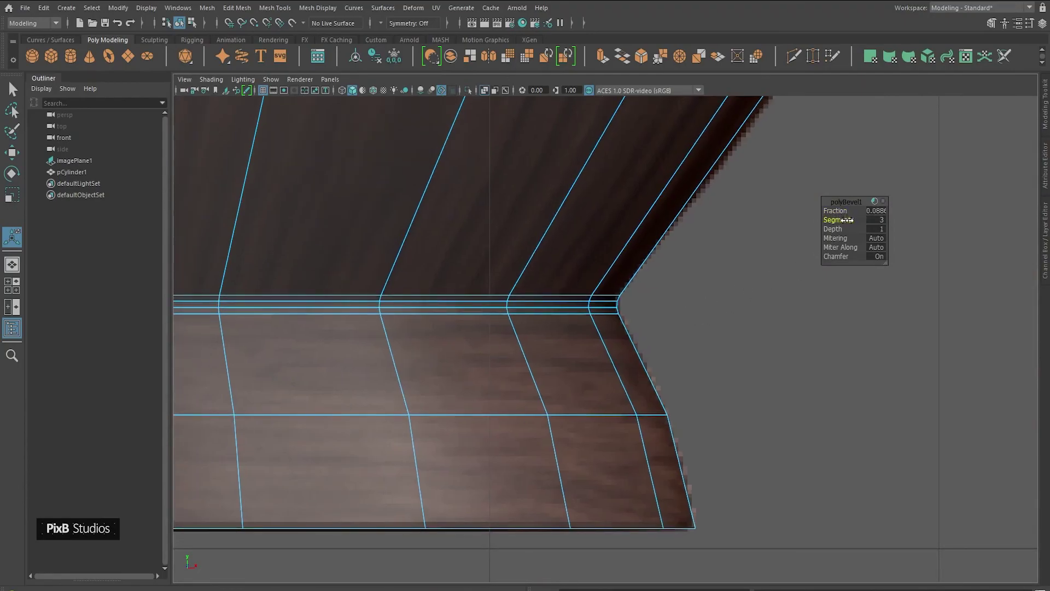
pyautogui.moveTo(822, 219); pyautogui.dragTo(760, 214)
# Bevel the foot's bottom edge loop with a fraction of 0.09 and 2 segments
pyautogui.keyDown('alt'); pyautogui.moveTo(654, 312); pyautogui.dragTo(796, 160, button='middle'); pyautogui.keyUp('alt')
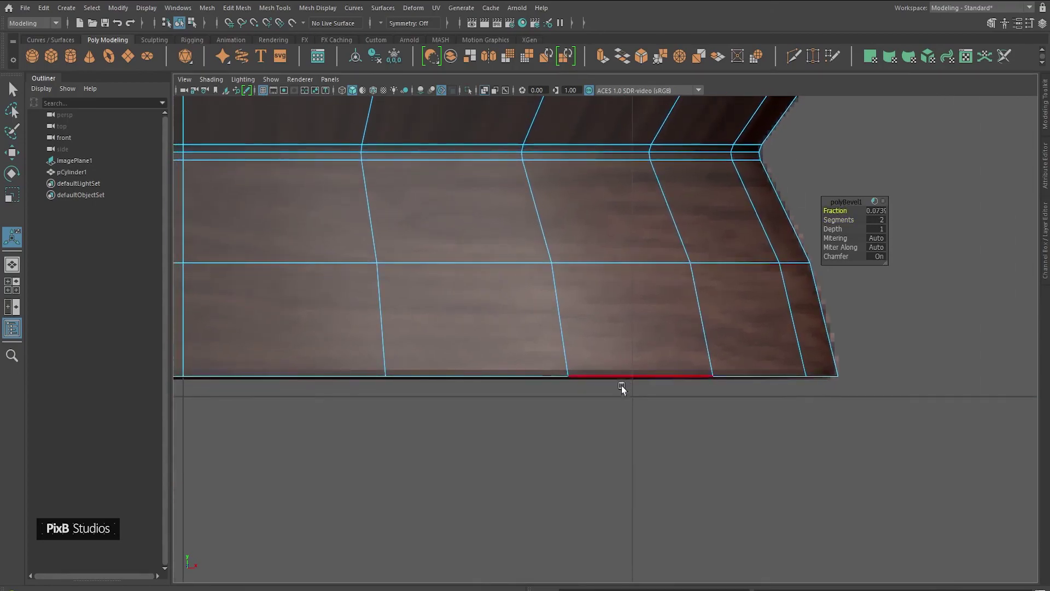
pyautogui.click(626, 373)
pyautogui.keyDown('alt'); pyautogui.moveTo(694, 347); pyautogui.dragTo(819, 347, button='middle'); pyautogui.keyUp('alt')
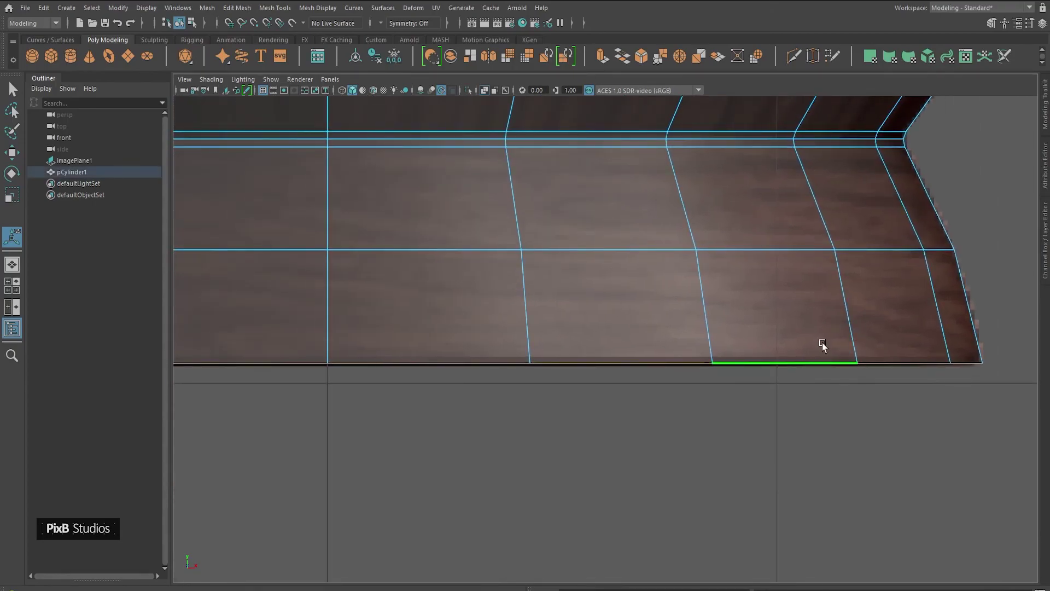
pyautogui.moveTo(762, 231)
pyautogui.keyDown('shift'); pyautogui.mouseDown(button='right')
pyautogui.moveTo(814, 234)
pyautogui.moveTo(812, 218)
pyautogui.moveTo(764, 233)
pyautogui.mouseUp(button='right'); pyautogui.keyUp('shift')
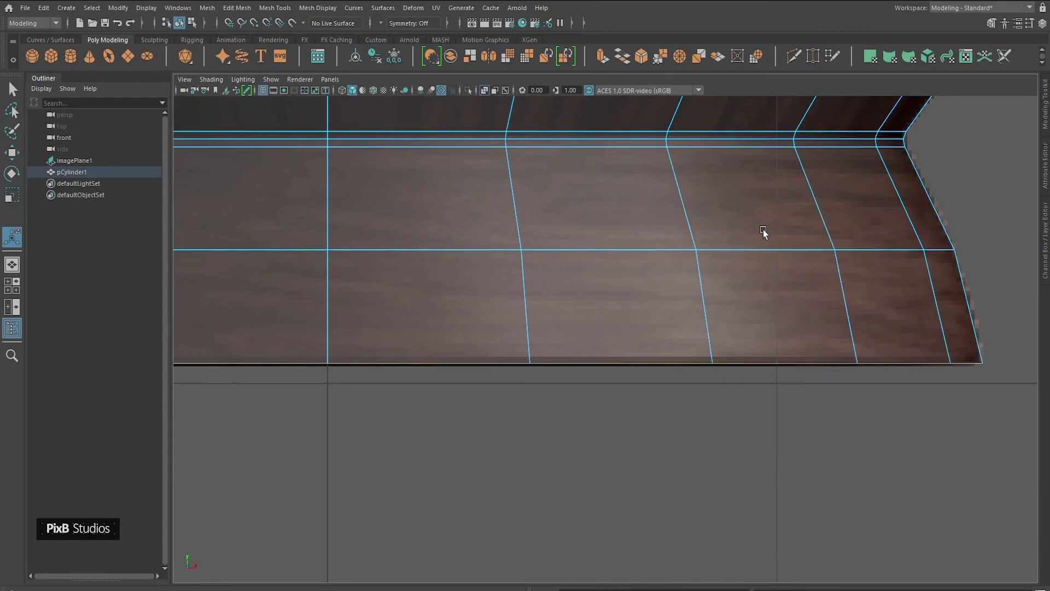
pyautogui.hotkey('ctrl', 'b')
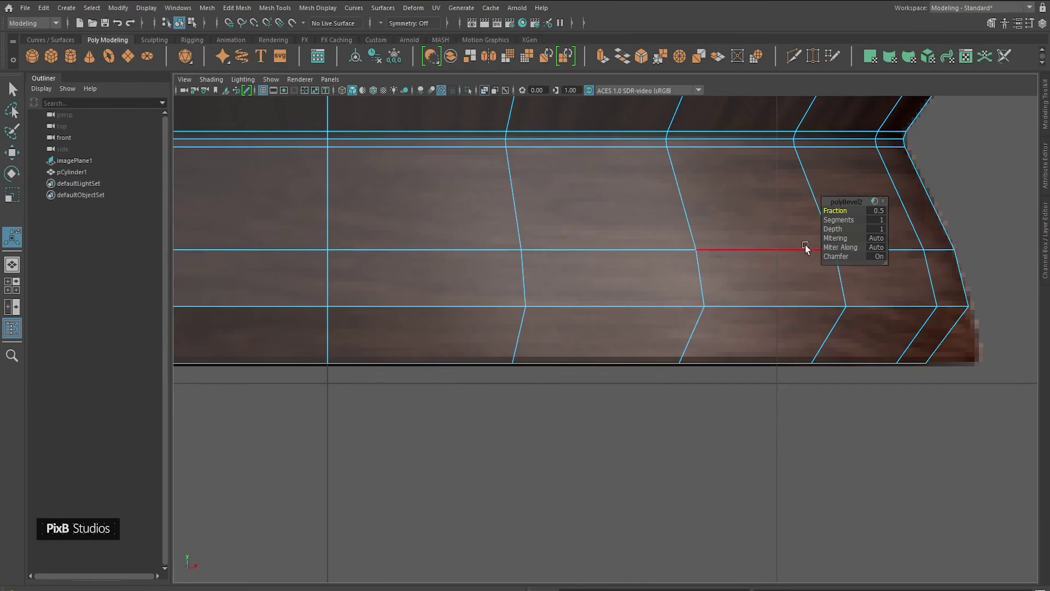
pyautogui.moveTo(842, 210); pyautogui.dragTo(884, 220)
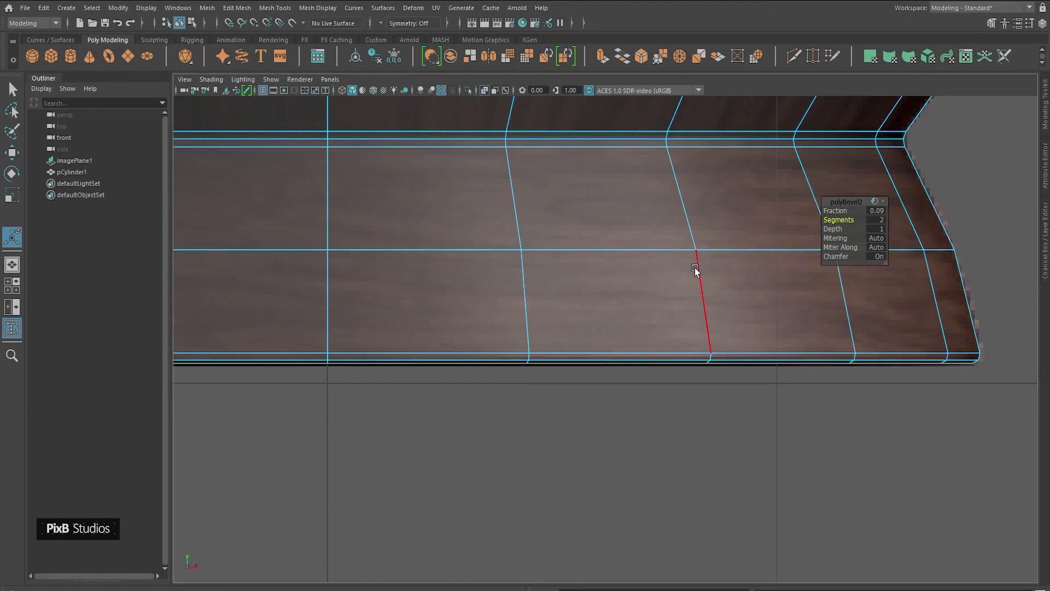
# Return to object mode and deselect the vase to review its whole silhouette
pyautogui.moveTo(696, 272); pyautogui.dragTo(758, 251, button='right')
pyautogui.scroll(-10, 907, 224)
pyautogui.click(870, 218)
pyautogui.keyDown('alt'); pyautogui.moveTo(710, 164); pyautogui.dragTo(743, 254, button='middle'); pyautogui.keyUp('alt')
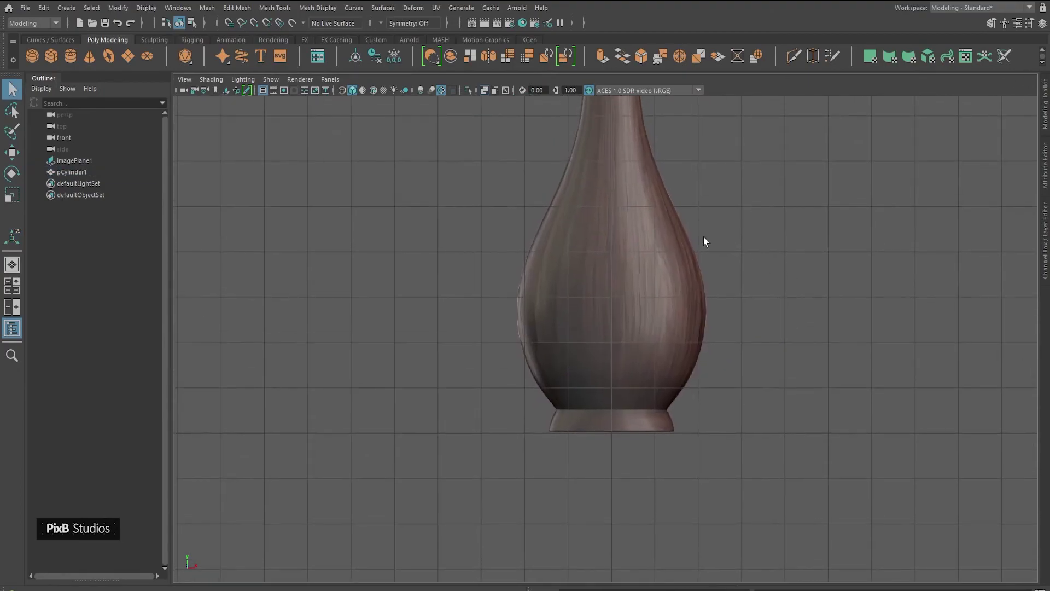
# Turn off the X-ray display for the vase in the perspective view and deselect it to inspect its faceted surface
pyautogui.click(686, 246)
pyautogui.press('space')
pyautogui.click(722, 219)
pyautogui.moveTo(722, 219); pyautogui.dragTo(717, 170)
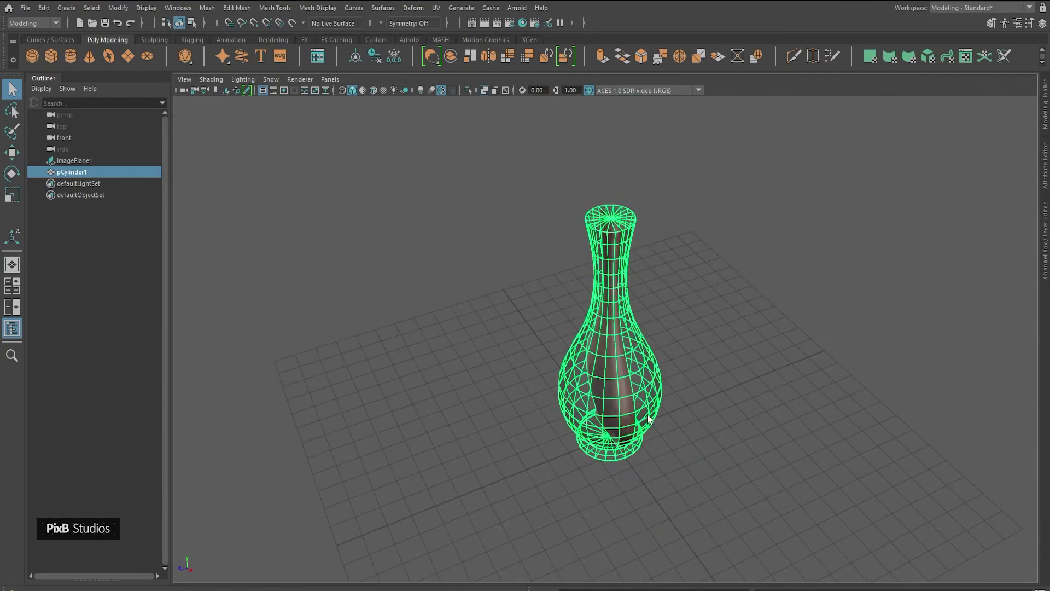
pyautogui.click(485, 90)
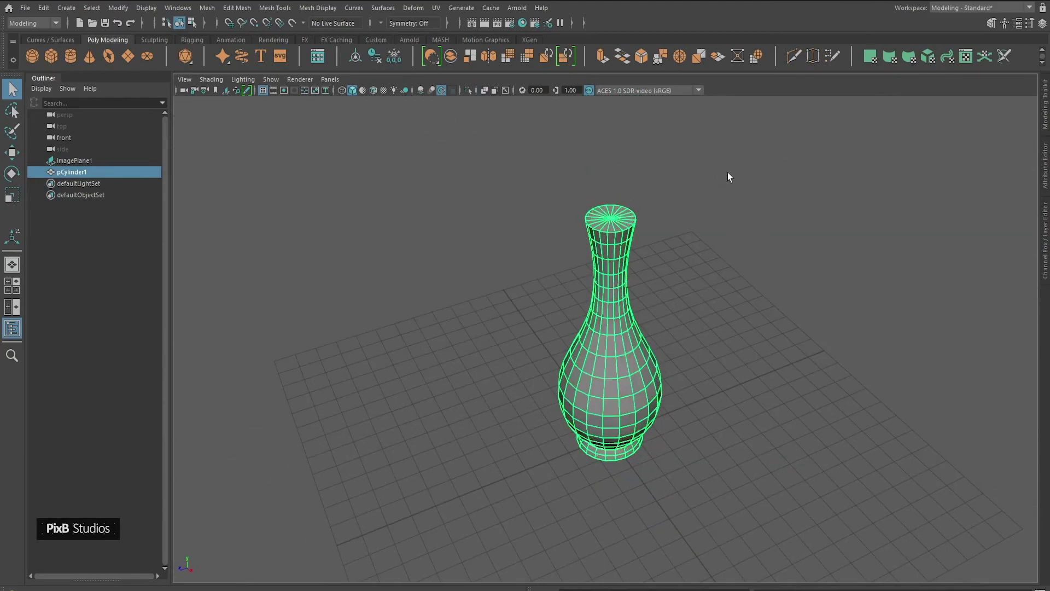
pyautogui.click(719, 170)
pyautogui.scroll(5, 683, 211)
pyautogui.click(644, 262)
pyautogui.click(668, 327)
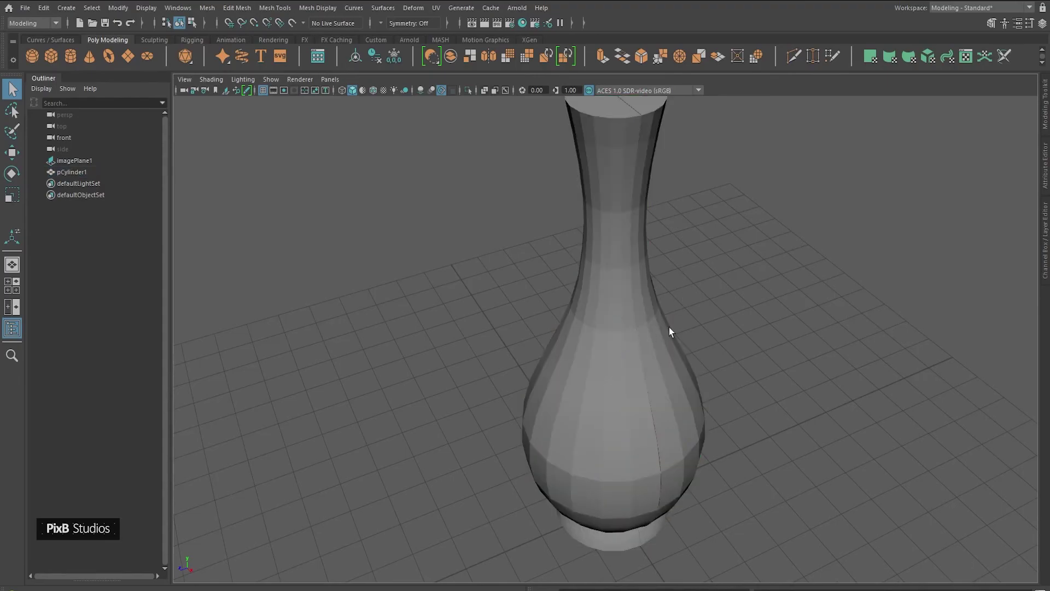
# Move the reference image plane back so it stands clear of the vase
pyautogui.press('w')
pyautogui.scroll(-6, 605, 379)
pyautogui.click(610, 371)
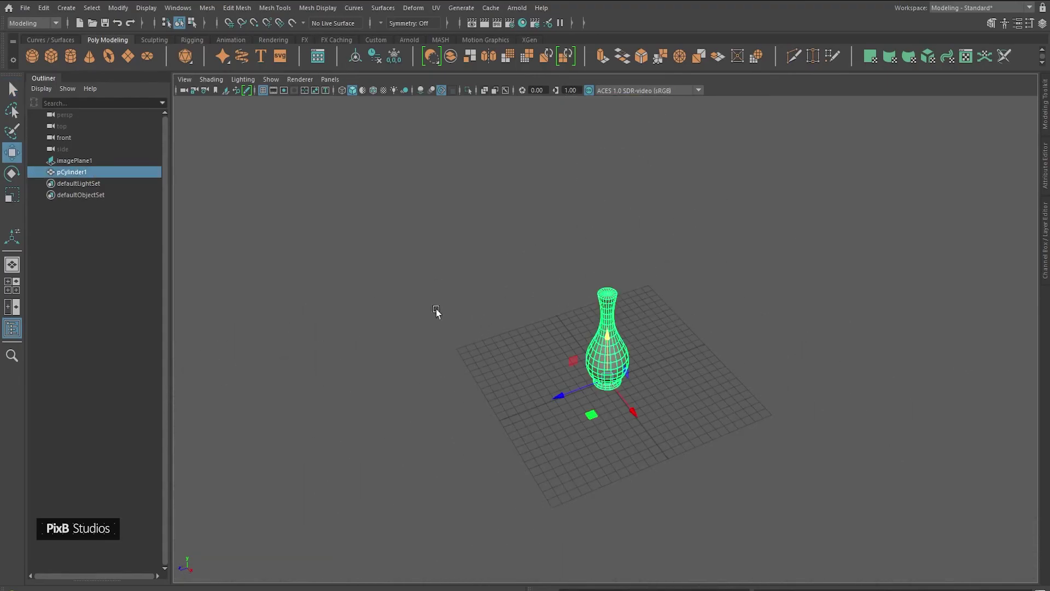
pyautogui.click(104, 159)
pyautogui.moveTo(558, 356); pyautogui.dragTo(687, 334)
pyautogui.click(686, 333)
# Soften all the edges of the vase so its surface shades smoothly
pyautogui.scroll(6, 608, 362)
pyautogui.keyDown('alt'); pyautogui.moveTo(609, 362); pyautogui.dragTo(638, 342); pyautogui.keyUp('alt')
pyautogui.keyDown('alt'); pyautogui.moveTo(638, 343); pyautogui.dragTo(618, 303, button='middle'); pyautogui.keyUp('alt')
pyautogui.scroll(3, 618, 303)
pyautogui.keyDown('alt'); pyautogui.moveTo(618, 303); pyautogui.dragTo(561, 264); pyautogui.keyUp('alt')
pyautogui.click(547, 258)
pyautogui.click(633, 239)
pyautogui.keyDown('alt'); pyautogui.moveTo(633, 239); pyautogui.dragTo(566, 245); pyautogui.keyUp('alt')
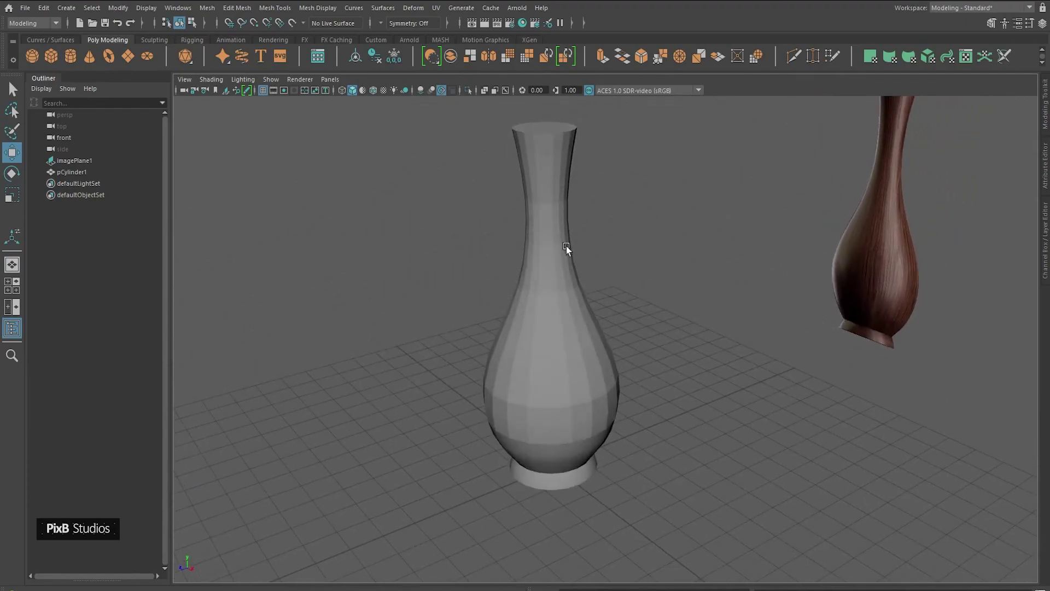
pyautogui.click(544, 220)
pyautogui.keyDown('shift'); pyautogui.rightClick(547, 187); pyautogui.keyUp('shift')
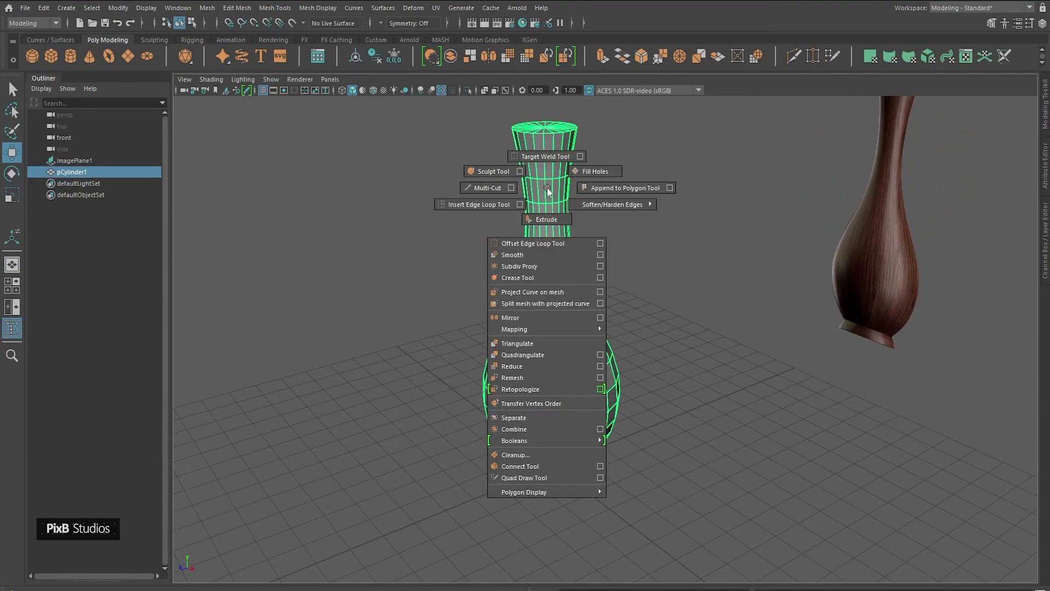
pyautogui.keyDown('shift'); pyautogui.moveTo(547, 188); pyautogui.dragTo(664, 212, button='right'); pyautogui.keyUp('shift')
pyautogui.click(642, 284)
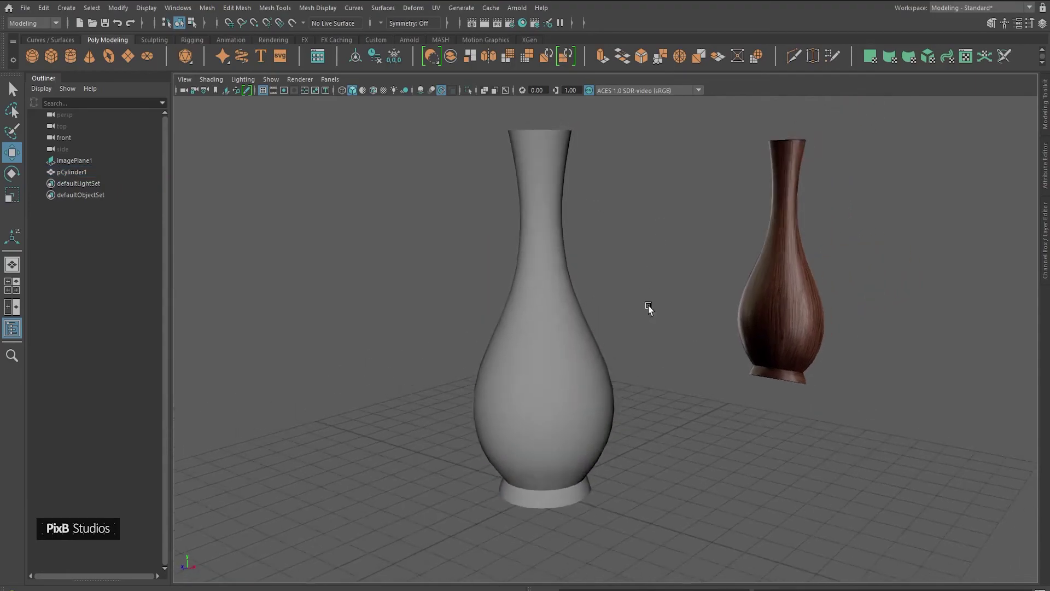
# Select the edge loop around the vase's upper body and apply Edit Edge Flow to it
pyautogui.keyDown('alt'); pyautogui.moveTo(648, 305); pyautogui.dragTo(750, 305); pyautogui.keyUp('alt')
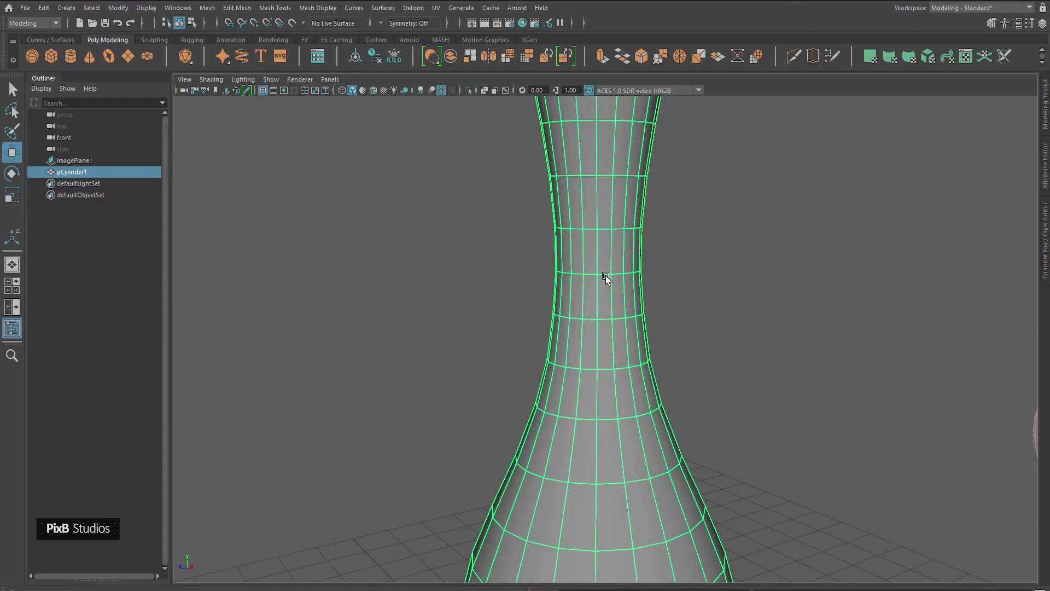
pyautogui.scroll(-5, 605, 276)
pyautogui.keyDown('alt'); pyautogui.moveTo(635, 341); pyautogui.dragTo(619, 254, button='middle'); pyautogui.keyUp('alt')
pyautogui.moveTo(619, 257); pyautogui.dragTo(612, 211, button='right')
pyautogui.scroll(5, 678, 303)
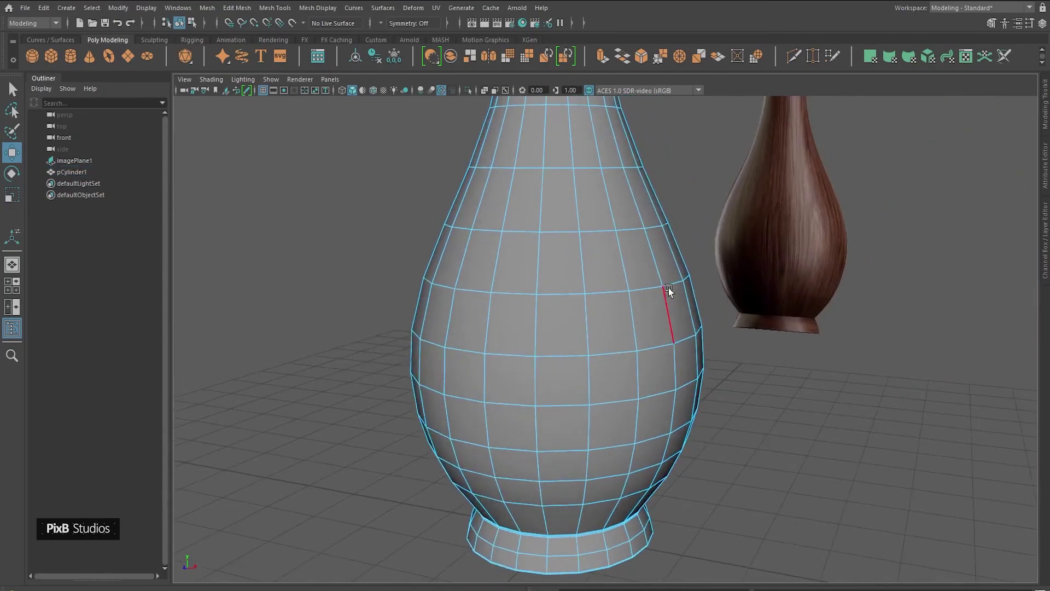
pyautogui.moveTo(668, 287)
pyautogui.keyDown('alt'); pyautogui.mouseDown()
pyautogui.moveTo(674, 336)
pyautogui.moveTo(659, 399)
pyautogui.moveTo(662, 284)
pyautogui.moveTo(652, 291)
pyautogui.mouseUp(); pyautogui.keyUp('alt')
pyautogui.doubleClick(632, 291)
pyautogui.keyDown('shift'); pyautogui.rightClick(646, 232); pyautogui.keyUp('shift')
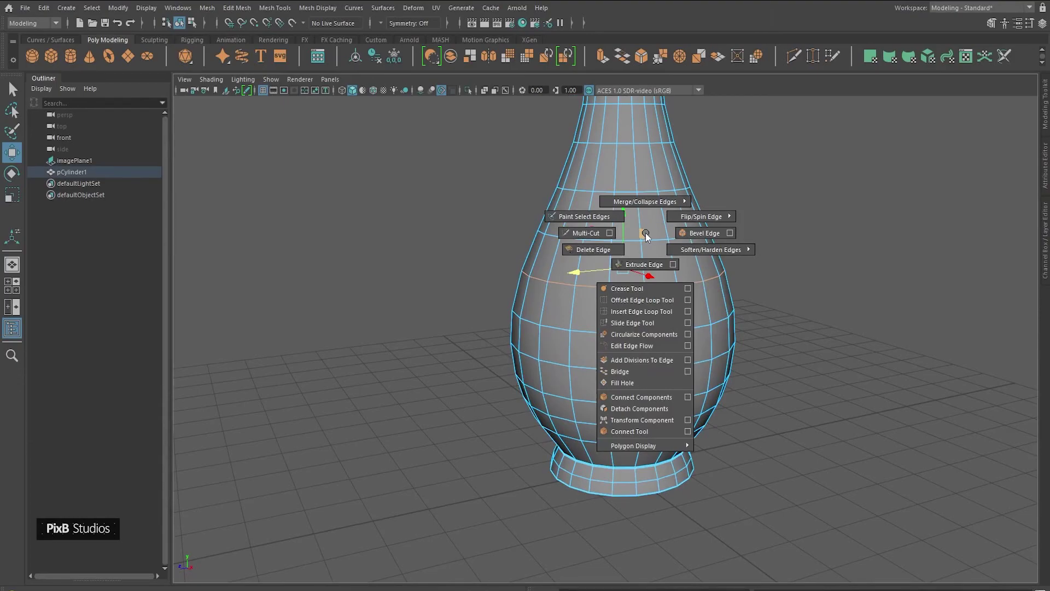
pyautogui.click(648, 343)
pyautogui.keyDown('alt'); pyautogui.moveTo(635, 264); pyautogui.dragTo(637, 288, button='middle'); pyautogui.keyUp('alt')
# Apply Edit Edge Flow to the successive edge loops from the shoulder up to the base of the neck
pyautogui.click(632, 270)
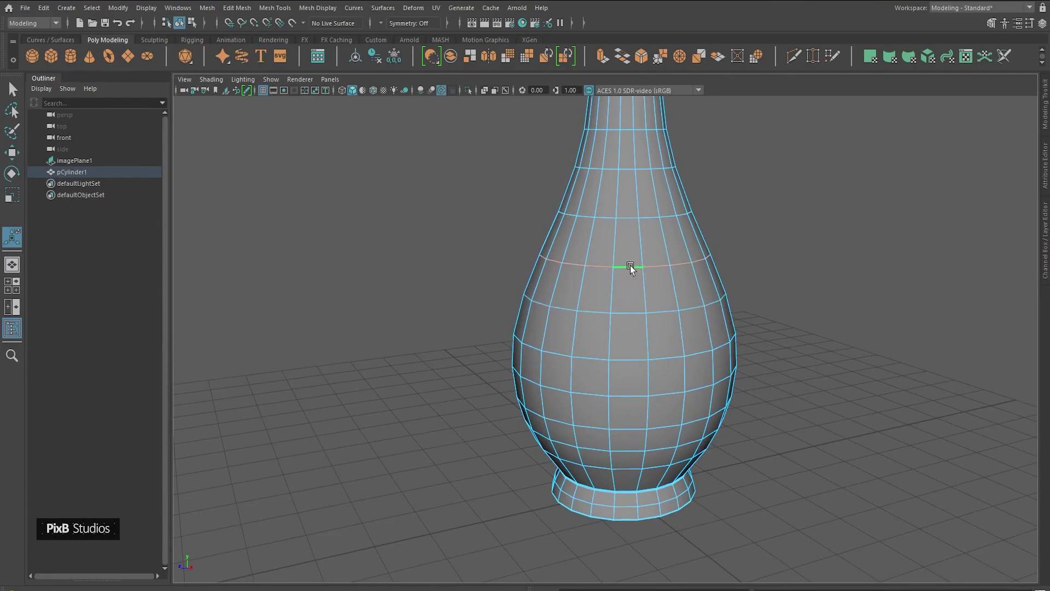
pyautogui.keyDown('alt'); pyautogui.moveTo(626, 244); pyautogui.dragTo(626, 307); pyautogui.keyUp('alt')
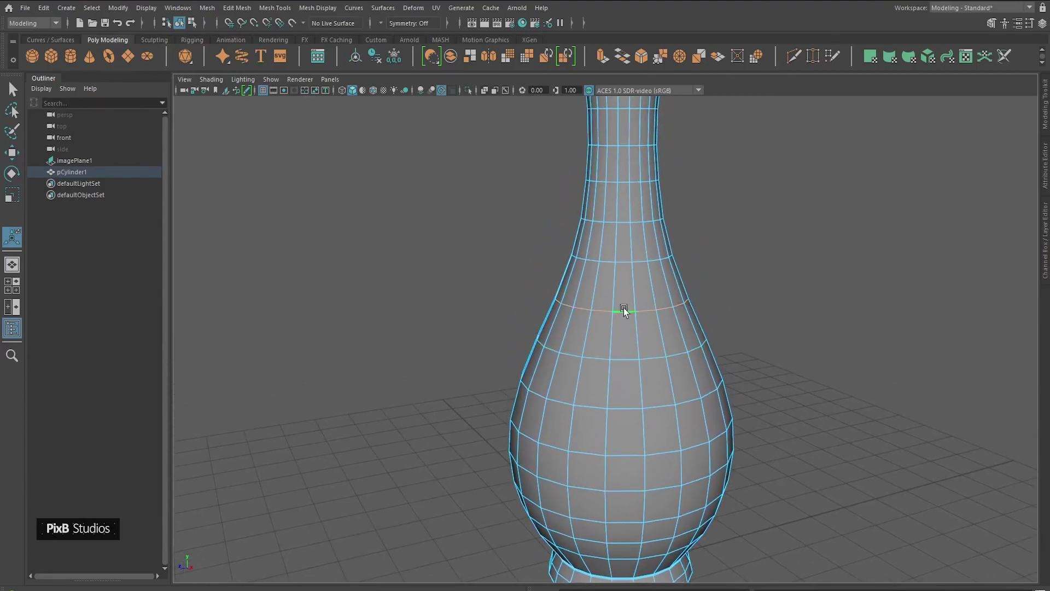
pyautogui.keyDown('ctrl'); pyautogui.click(625, 219); pyautogui.keyUp('ctrl')
pyautogui.keyDown('alt'); pyautogui.moveTo(627, 229); pyautogui.dragTo(651, 361, button='right'); pyautogui.keyUp('alt')
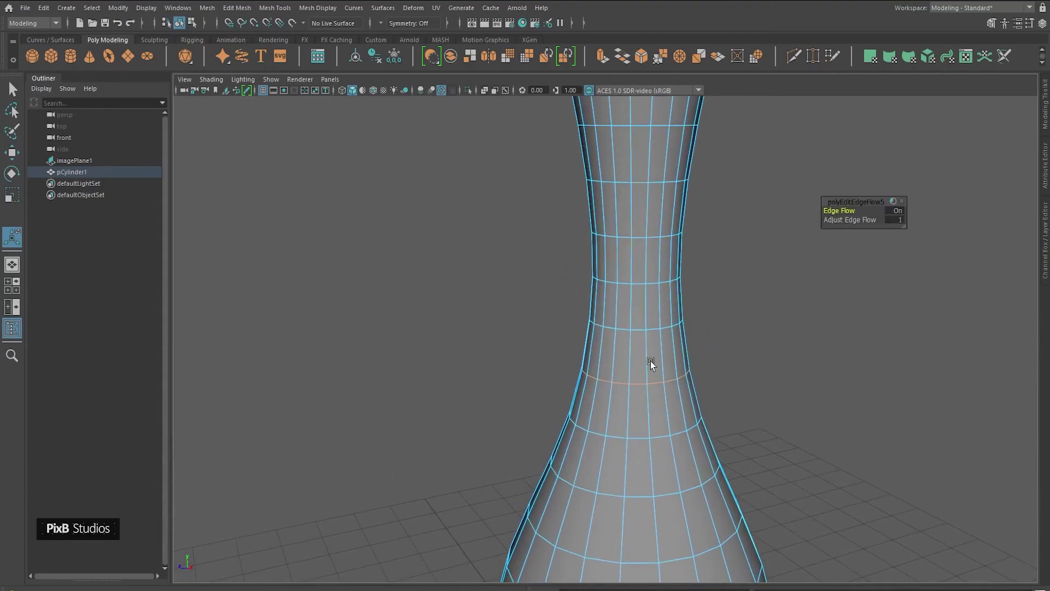
pyautogui.keyDown('ctrl'); pyautogui.click(639, 327); pyautogui.keyUp('ctrl')
pyautogui.keyDown('ctrl'); pyautogui.click(638, 327); pyautogui.keyUp('ctrl')
# Apply Edit Edge Flow to the edge loops around the narrowest part of the neck
pyautogui.doubleClick(638, 284)
pyautogui.press('g')
pyautogui.keyDown('alt'); pyautogui.moveTo(649, 296); pyautogui.dragTo(645, 315, button='middle'); pyautogui.keyUp('alt')
pyautogui.doubleClick(636, 286)
pyautogui.press('g')
pyautogui.doubleClick(636, 235)
pyautogui.keyDown('ctrl'); pyautogui.click(637, 235); pyautogui.keyUp('ctrl')
# Apply Edit Edge Flow to the edge loops at and below the widest part of the belly
pyautogui.keyDown('alt'); pyautogui.moveTo(638, 317); pyautogui.dragTo(638, 348); pyautogui.keyUp('alt')
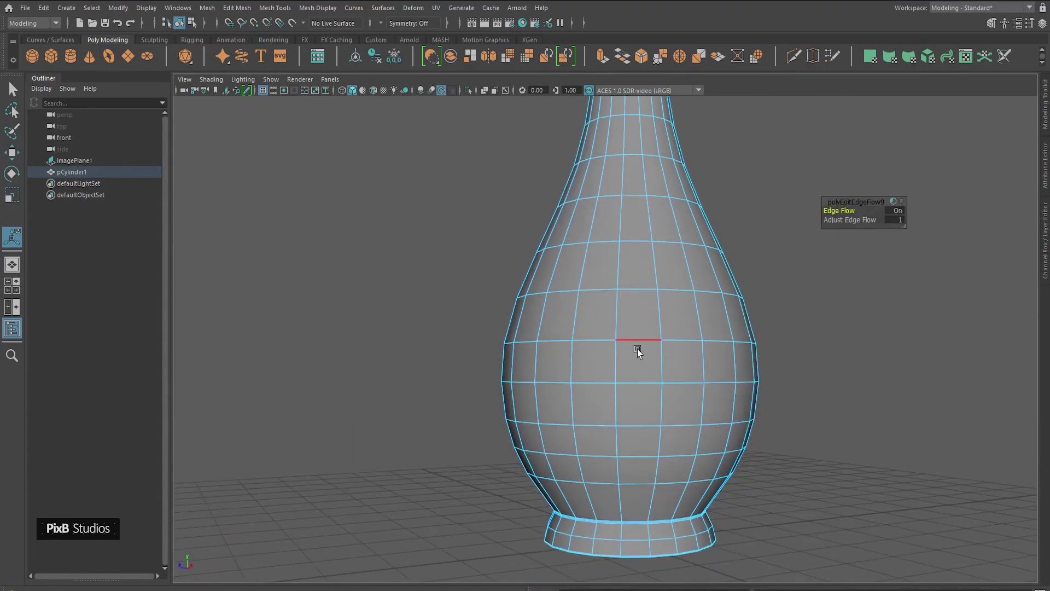
pyautogui.keyDown('ctrl'); pyautogui.click(643, 424); pyautogui.keyUp('ctrl')
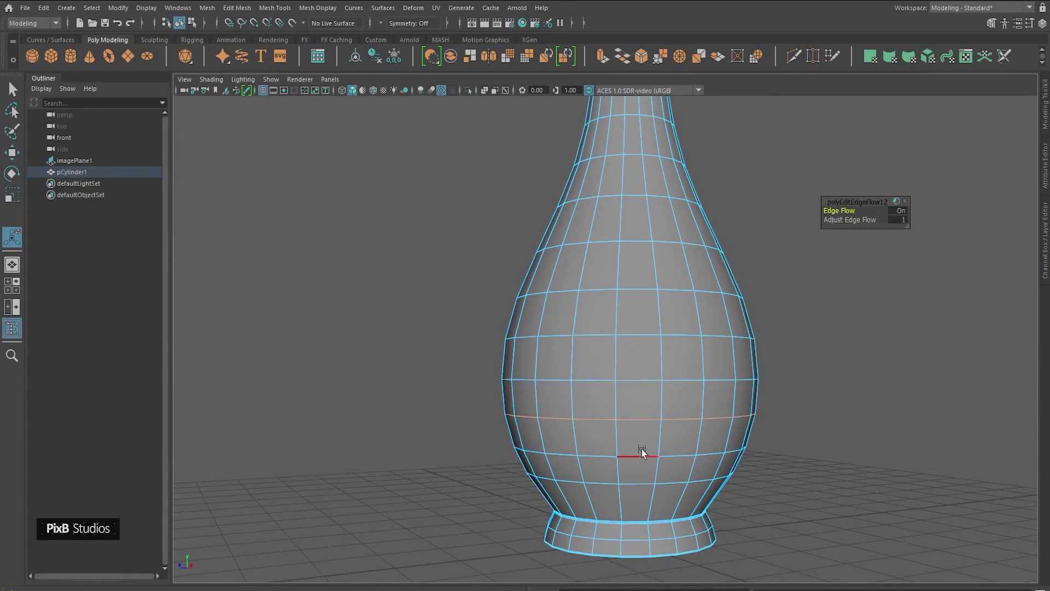
pyautogui.keyDown('alt'); pyautogui.moveTo(641, 451); pyautogui.dragTo(638, 375, button='middle'); pyautogui.keyUp('alt')
pyautogui.doubleClick(636, 375)
pyautogui.press('g')
# Work back up the body, applying Edit Edge Flow to each loop from the belly to the shoulder
pyautogui.doubleClick(633, 338)
pyautogui.press('g')
pyautogui.keyDown('ctrl'); pyautogui.click(629, 298); pyautogui.keyUp('ctrl')
pyautogui.keyDown('ctrl'); pyautogui.click(626, 259); pyautogui.keyUp('ctrl')
pyautogui.keyDown('ctrl'); pyautogui.click(634, 218); pyautogui.keyUp('ctrl')
pyautogui.keyDown('alt'); pyautogui.moveTo(650, 195); pyautogui.dragTo(626, 256); pyautogui.keyUp('alt')
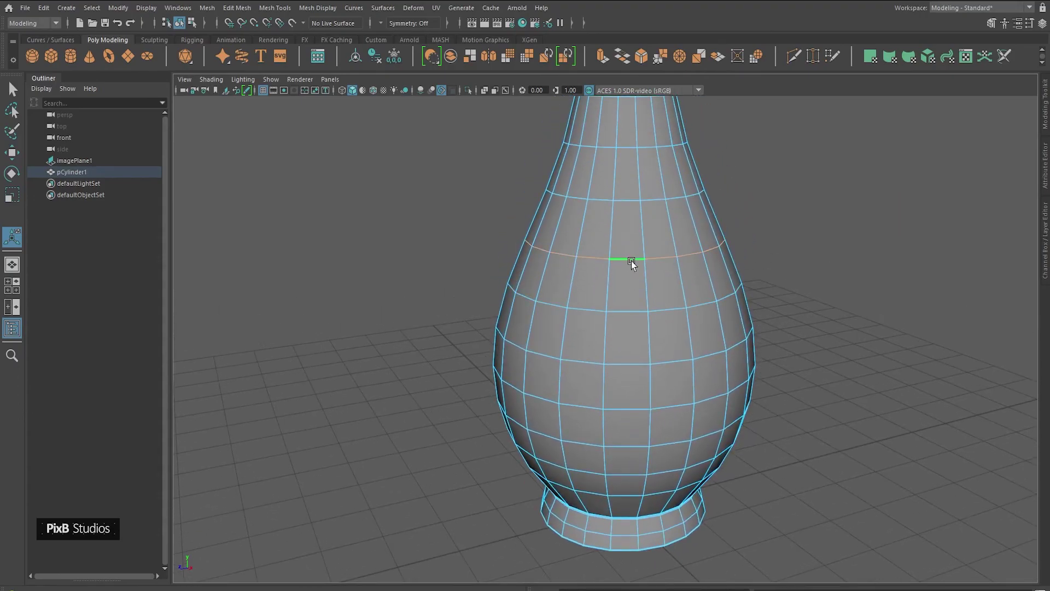
pyautogui.press('g')
# Apply Edit Edge Flow to each loop downward from the upper belly to the lowest body loop above the foot
pyautogui.doubleClick(627, 306)
pyautogui.press('g')
pyautogui.keyDown('alt'); pyautogui.moveTo(655, 250); pyautogui.dragTo(616, 238, button='middle'); pyautogui.keyUp('alt')
pyautogui.doubleClick(593, 353)
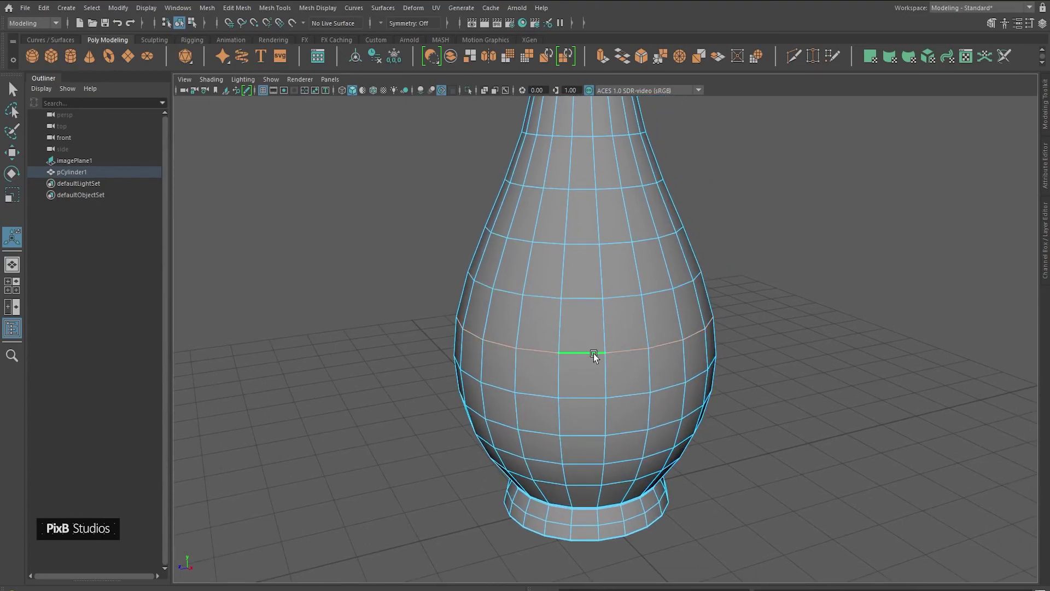
pyautogui.keyDown('ctrl'); pyautogui.click(585, 347); pyautogui.keyUp('ctrl')
pyautogui.keyDown('ctrl'); pyautogui.click(583, 397); pyautogui.keyUp('ctrl')
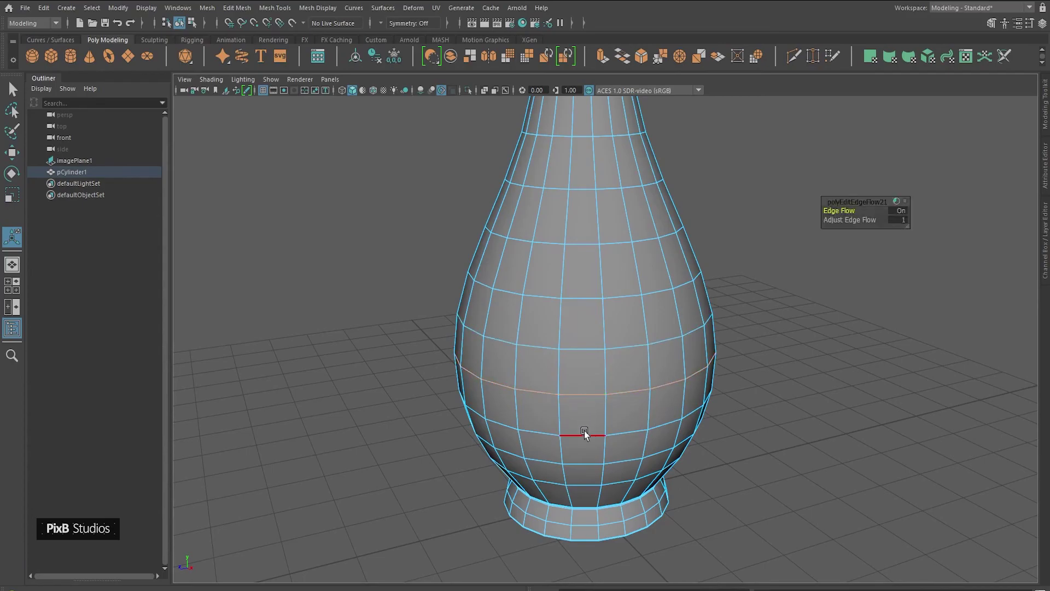
pyautogui.keyDown('ctrl'); pyautogui.click(586, 433); pyautogui.keyUp('ctrl')
pyautogui.keyDown('alt'); pyautogui.moveTo(625, 412); pyautogui.dragTo(600, 368); pyautogui.keyUp('alt')
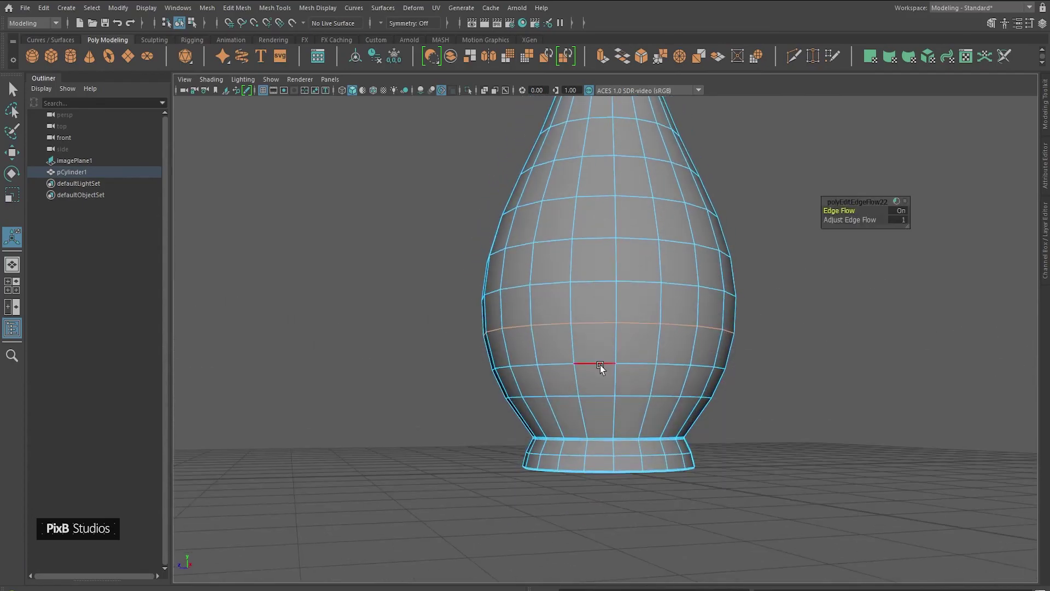
pyautogui.keyDown('alt'); pyautogui.moveTo(601, 346); pyautogui.dragTo(598, 319, button='middle'); pyautogui.keyUp('alt')
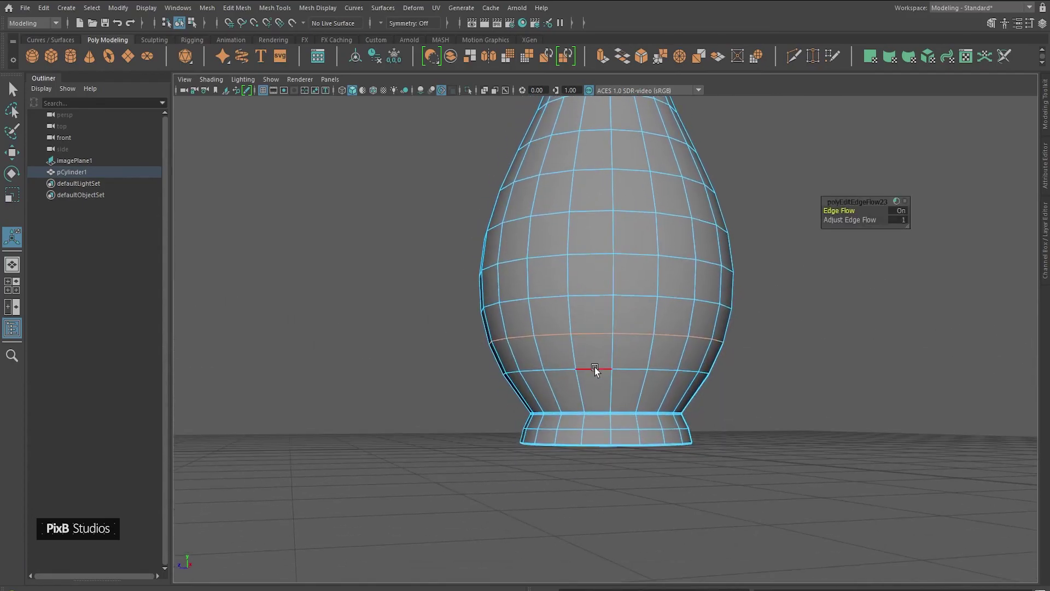
pyautogui.scroll(5, 596, 368)
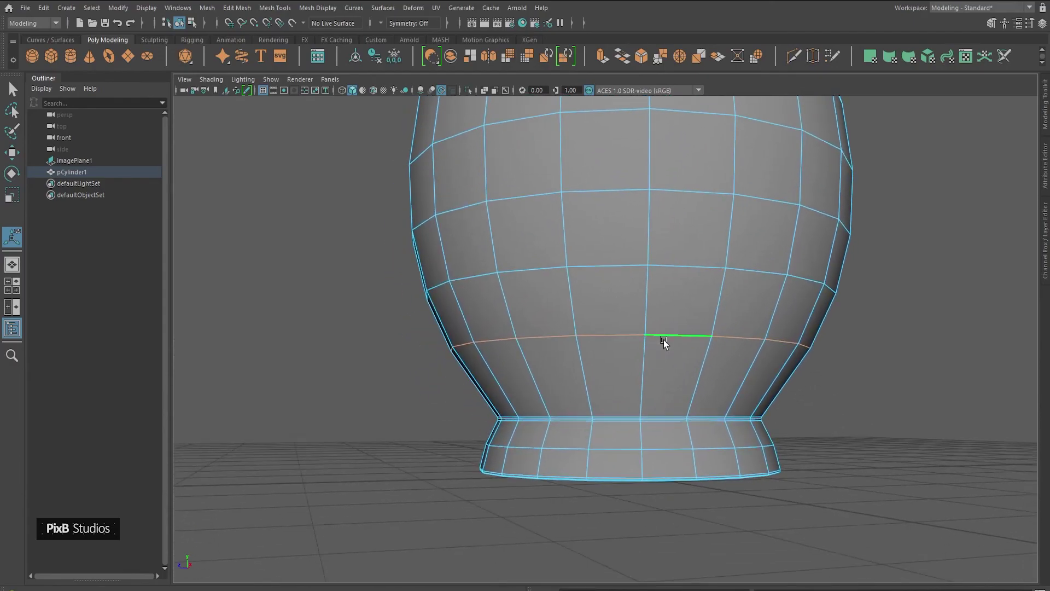
# Try moving the lowest body edge loop down toward the foot and scaling it to fit the curve
pyautogui.press('w')
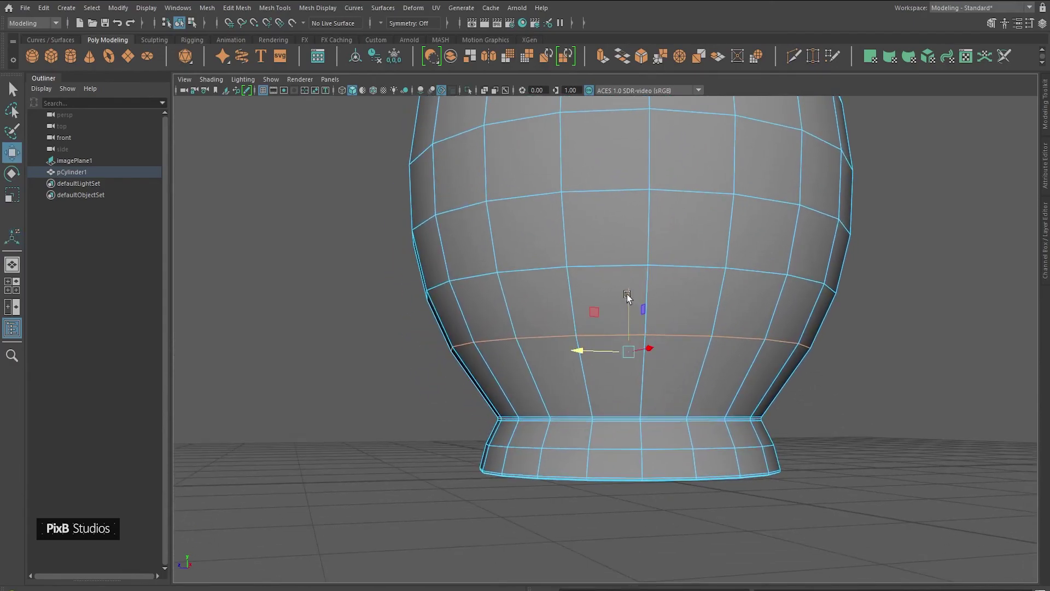
pyautogui.moveTo(627, 290); pyautogui.dragTo(627, 313)
pyautogui.press('r')
pyautogui.moveTo(629, 376); pyautogui.dragTo(618, 370)
pyautogui.press('space')
pyautogui.press('space')
pyautogui.press('space')
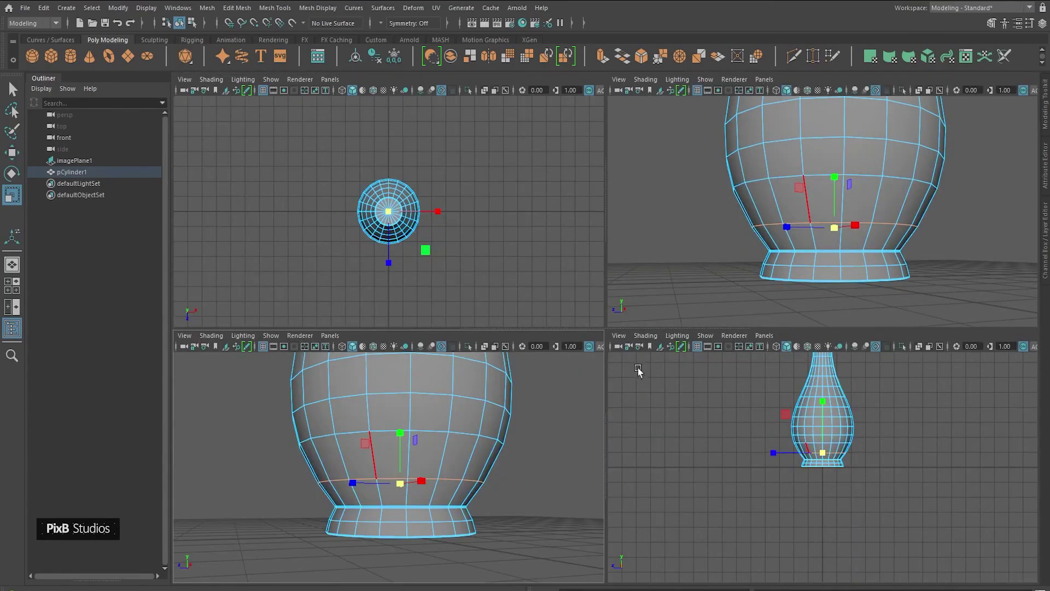
pyautogui.keyDown('alt'); pyautogui.moveTo(827, 251); pyautogui.dragTo(807, 226, button='middle'); pyautogui.keyUp('alt')
pyautogui.press('space')
# Slide the lowest body edge loop down along the surface, closer to the foot
pyautogui.press('w')
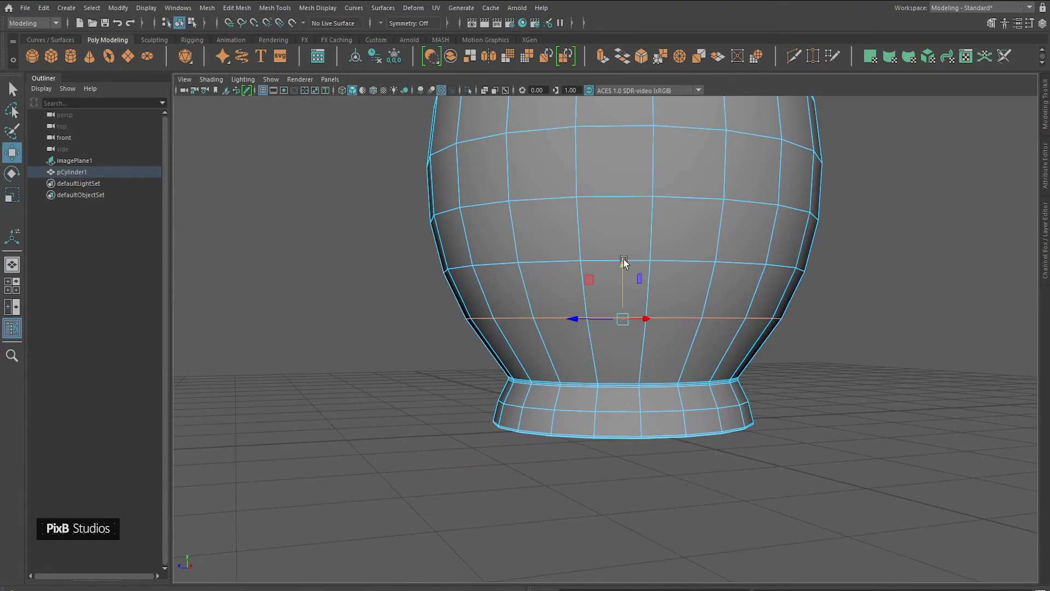
pyautogui.keyDown('alt'); pyautogui.moveTo(623, 249); pyautogui.dragTo(634, 260); pyautogui.keyUp('alt')
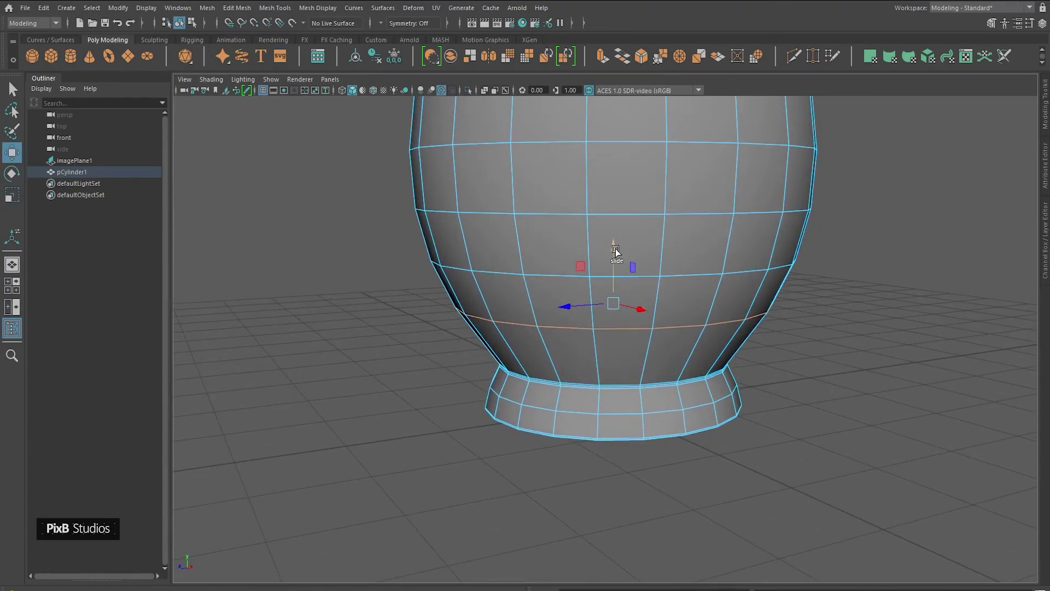
pyautogui.moveTo(613, 244)
pyautogui.mouseDown()
pyautogui.moveTo(611, 273)
pyautogui.moveTo(625, 262)
pyautogui.moveTo(621, 251)
pyautogui.mouseUp()
pyautogui.moveTo(641, 286)
pyautogui.mouseDown()
pyautogui.moveTo(637, 295)
pyautogui.moveTo(612, 255)
pyautogui.moveTo(638, 274)
pyautogui.moveTo(654, 320)
pyautogui.moveTo(661, 289)
pyautogui.mouseUp()
# Insert a centred edge loop with Multi-Cut between the two lowest body loops
pyautogui.doubleClick(660, 280)
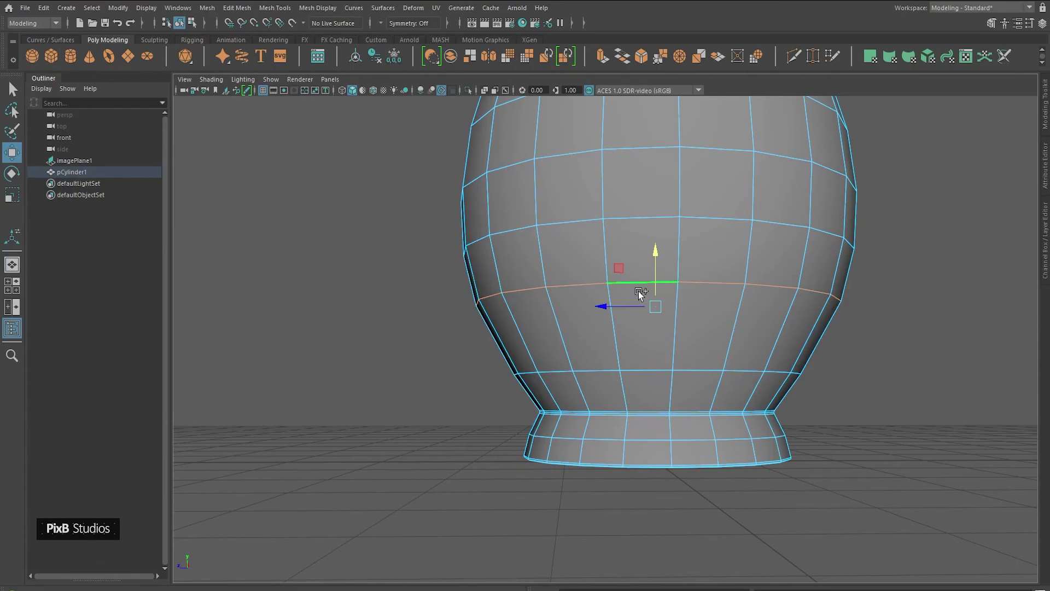
pyautogui.hotkey('ctrl', 'shift', 'x')
pyautogui.keyDown('ctrl'); pyautogui.middleClick(616, 308); pyautogui.keyUp('ctrl')
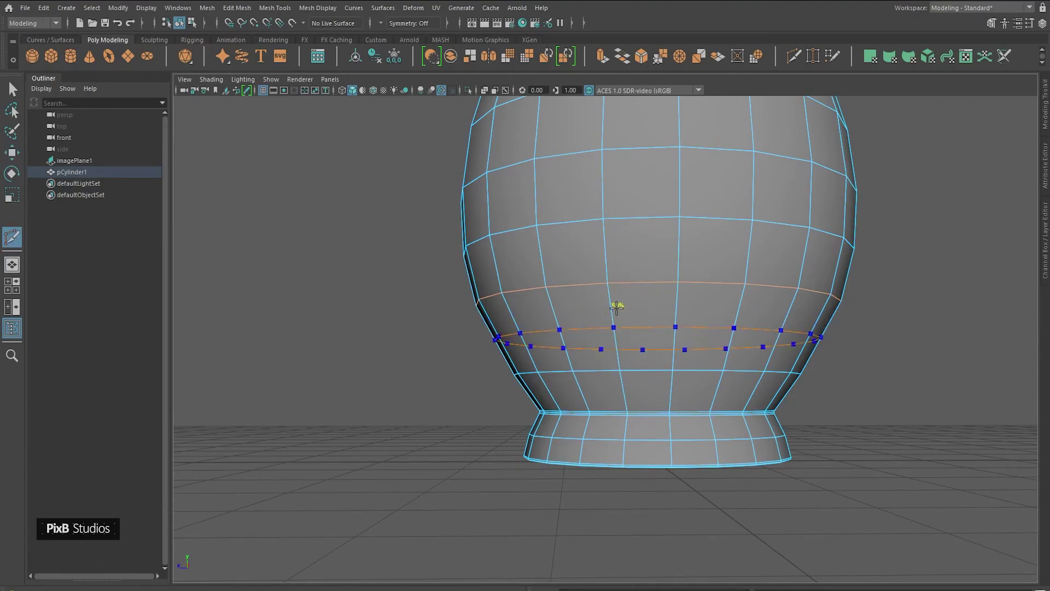
pyautogui.keyDown('alt'); pyautogui.moveTo(677, 284); pyautogui.dragTo(673, 295); pyautogui.keyUp('alt')
pyautogui.press('q')
# Return to edge selection and apply Edit Edge Flow to the two loops above the newly inserted one
pyautogui.moveTo(673, 295); pyautogui.dragTo(667, 182, button='right')
pyautogui.doubleClick(649, 300)
pyautogui.keyDown('alt'); pyautogui.moveTo(645, 305); pyautogui.dragTo(656, 277); pyautogui.keyUp('alt')
pyautogui.moveTo(657, 278); pyautogui.dragTo(656, 304, button='right')
pyautogui.click(645, 257)
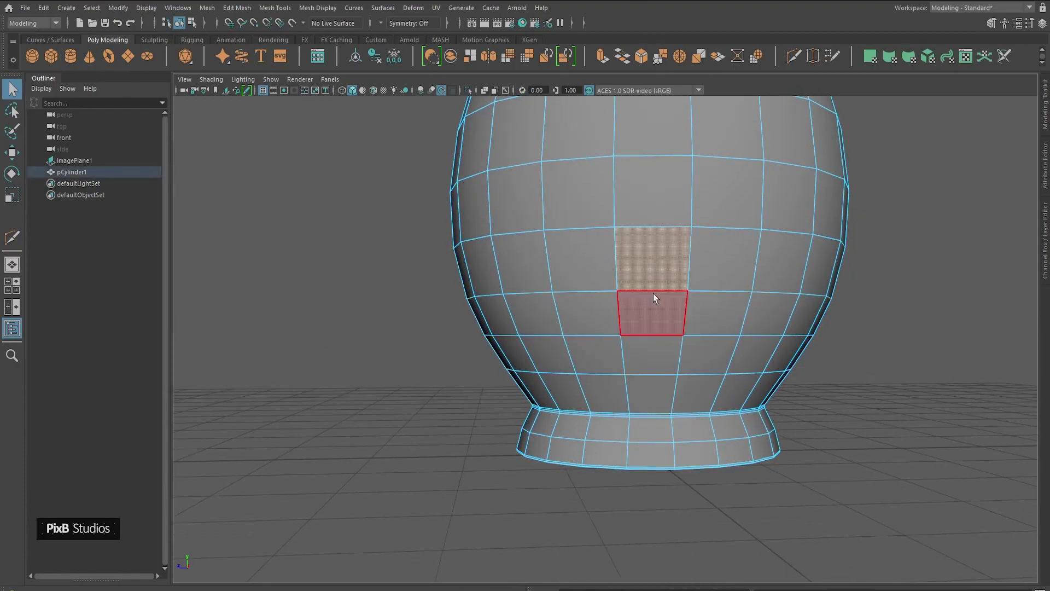
pyautogui.moveTo(654, 258); pyautogui.dragTo(658, 332, button='right')
pyautogui.click(652, 285)
pyautogui.doubleClick(653, 289)
pyautogui.doubleClick(652, 290)
pyautogui.press('g')
pyautogui.doubleClick(654, 236)
pyautogui.press('g')
pyautogui.keyDown('alt'); pyautogui.moveTo(657, 229); pyautogui.dragTo(657, 228, button='middle'); pyautogui.keyUp('alt')
# Apply Edit Edge Flow loop by loop from the upper belly down to the lower body
pyautogui.keyDown('alt'); pyautogui.moveTo(657, 227); pyautogui.dragTo(657, 323); pyautogui.keyUp('alt')
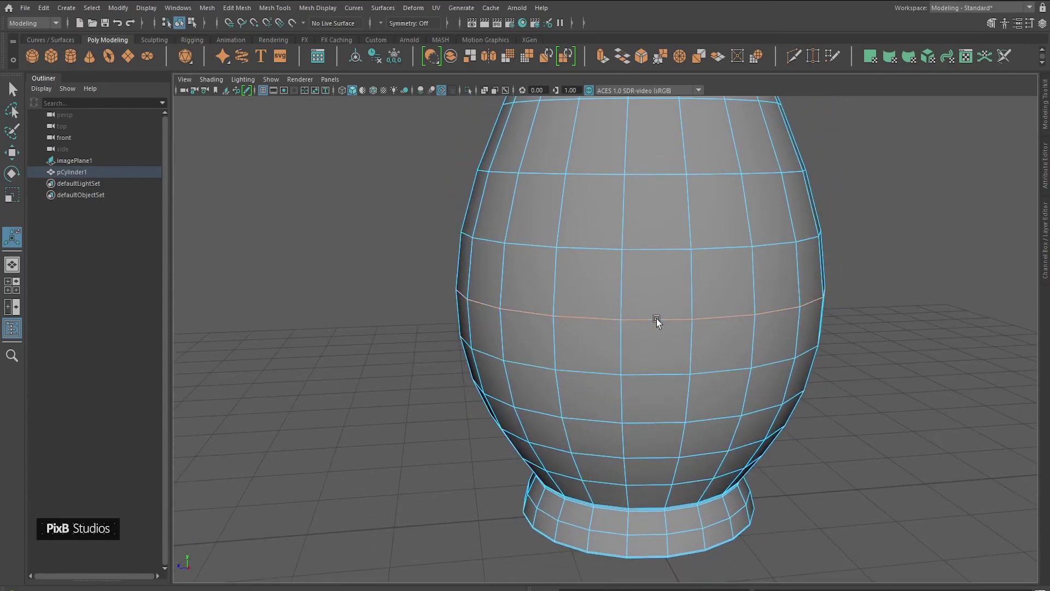
pyautogui.press('g')
pyautogui.doubleClick(651, 253)
pyautogui.press('g')
pyautogui.doubleClick(655, 311)
pyautogui.press('g')
pyautogui.doubleClick(658, 373)
pyautogui.press('g')
pyautogui.doubleClick(655, 418)
pyautogui.press('g')
# Apply Edit Edge Flow again, moving loop by loop from the lower body back up to the upper belly
pyautogui.keyDown('alt'); pyautogui.moveTo(648, 378); pyautogui.dragTo(647, 386, button='middle'); pyautogui.keyUp('alt')
pyautogui.doubleClick(641, 435)
pyautogui.press('g')
pyautogui.doubleClick(636, 378)
pyautogui.press('g')
pyautogui.doubleClick(626, 316)
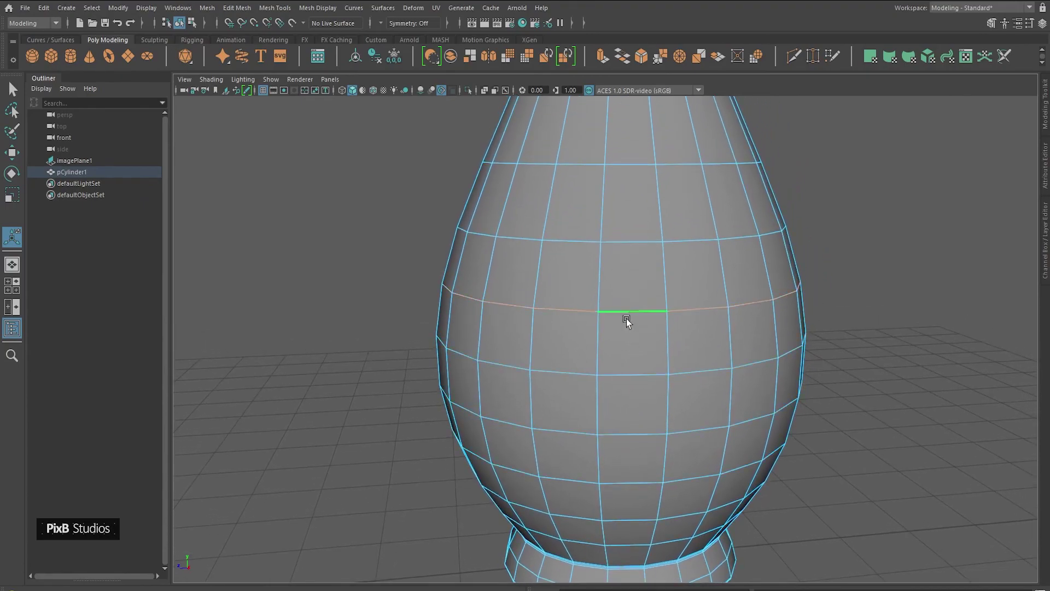
pyautogui.press('g')
pyautogui.doubleClick(621, 252)
pyautogui.press('g')
# Apply Edit Edge Flow to the next edge loop up, on the shoulder
pyautogui.scroll(-1, 641, 251)
pyautogui.keyDown('alt'); pyautogui.moveTo(641, 251); pyautogui.dragTo(633, 331, button='middle'); pyautogui.keyUp('alt')
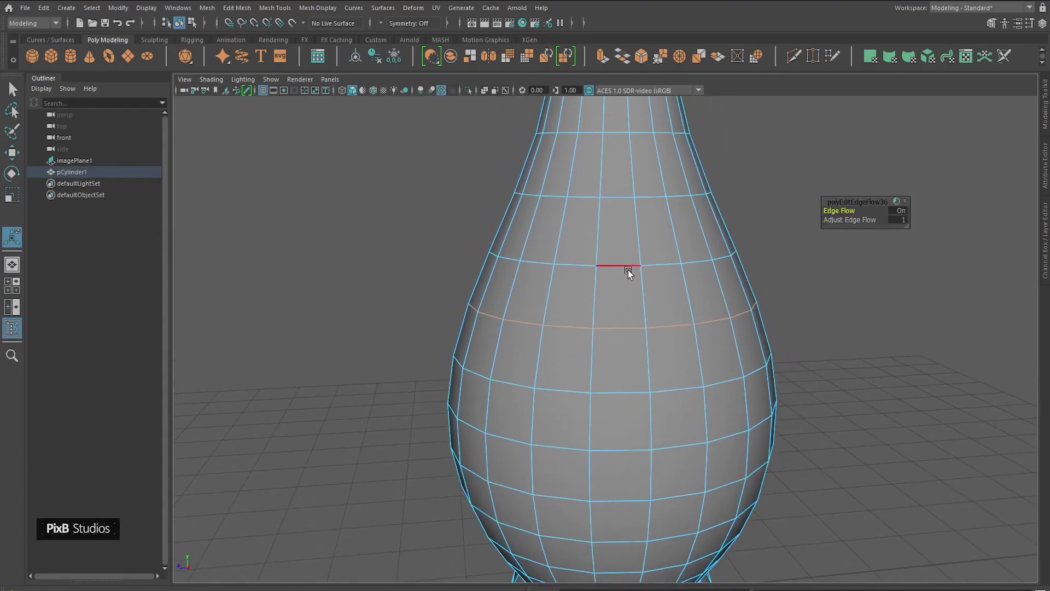
pyautogui.doubleClick(628, 269)
pyautogui.press('g')
# Split the shoulder edge loop into two loops close to its neighbouring loops, leaving a wide band between them
pyautogui.press('w')
pyautogui.moveTo(615, 194)
pyautogui.keyDown('shift'); pyautogui.mouseDown(button='middle')
pyautogui.moveTo(613, 262)
pyautogui.moveTo(622, 197)
pyautogui.moveTo(610, 175)
pyautogui.mouseUp(button='middle'); pyautogui.keyUp('shift')
pyautogui.keyDown('ctrl'); pyautogui.keyDown('shift'); pyautogui.moveTo(610, 175); pyautogui.dragTo(619, 124); pyautogui.keyUp('shift'); pyautogui.keyUp('ctrl')
pyautogui.keyDown('alt'); pyautogui.moveTo(668, 262); pyautogui.dragTo(684, 330, button='middle'); pyautogui.keyUp('alt')
pyautogui.scroll(-2, 655, 251)
pyautogui.click(780, 269)
pyautogui.keyDown('alt'); pyautogui.moveTo(781, 270); pyautogui.dragTo(649, 338); pyautogui.keyUp('alt')
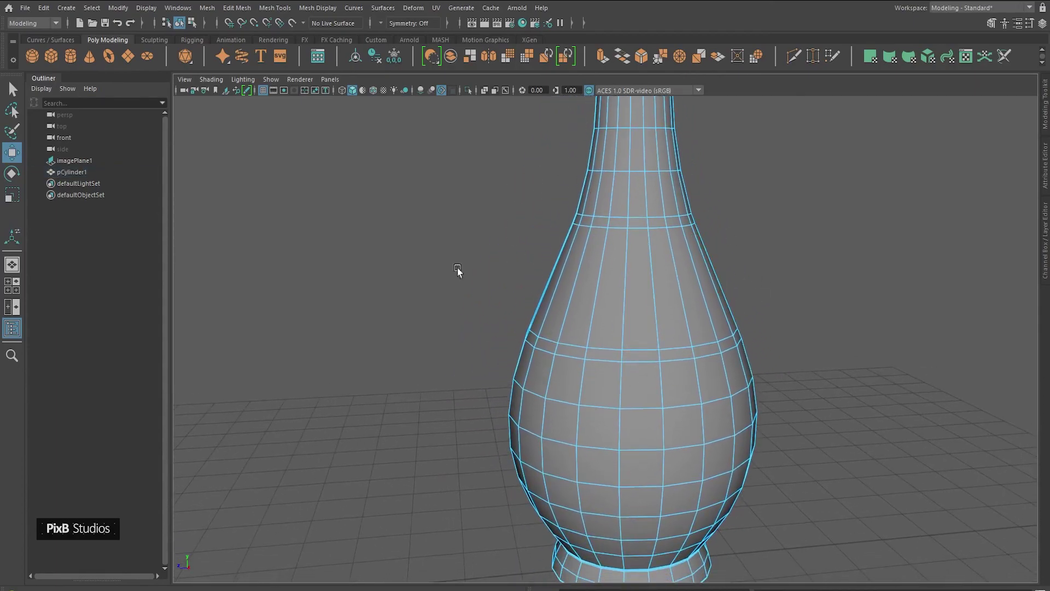
# Apply Edit Edge Flow to the upper and the lower edge loops bounding the wide shoulder band
pyautogui.keyDown('alt'); pyautogui.moveTo(730, 268); pyautogui.dragTo(634, 257); pyautogui.keyUp('alt')
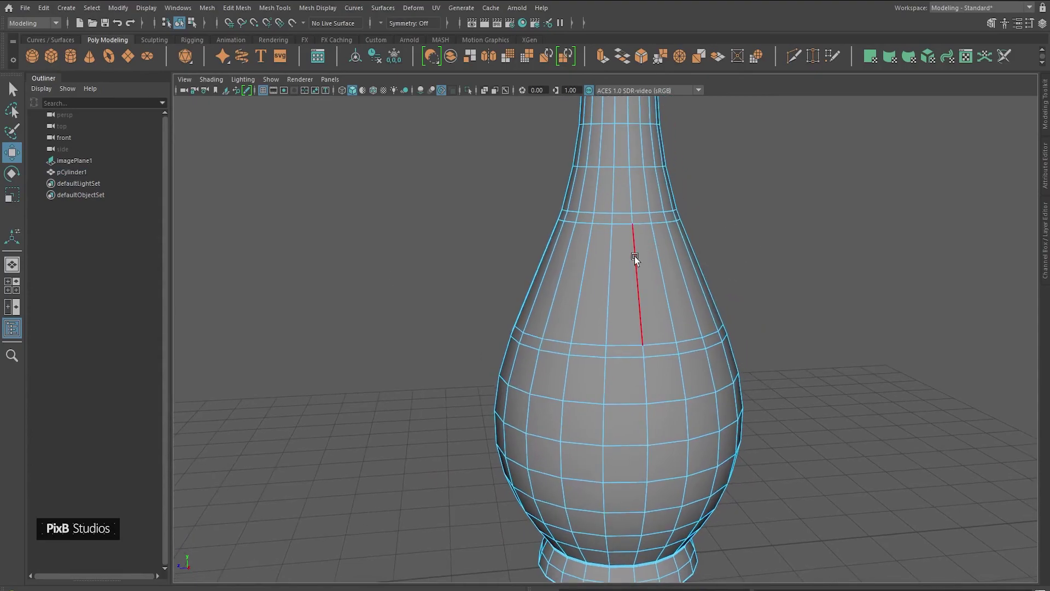
pyautogui.doubleClick(618, 222)
pyautogui.keyDown('shift'); pyautogui.doubleClick(629, 344); pyautogui.keyUp('shift')
pyautogui.keyDown('alt'); pyautogui.moveTo(733, 276); pyautogui.dragTo(726, 277, button='middle'); pyautogui.keyUp('alt')
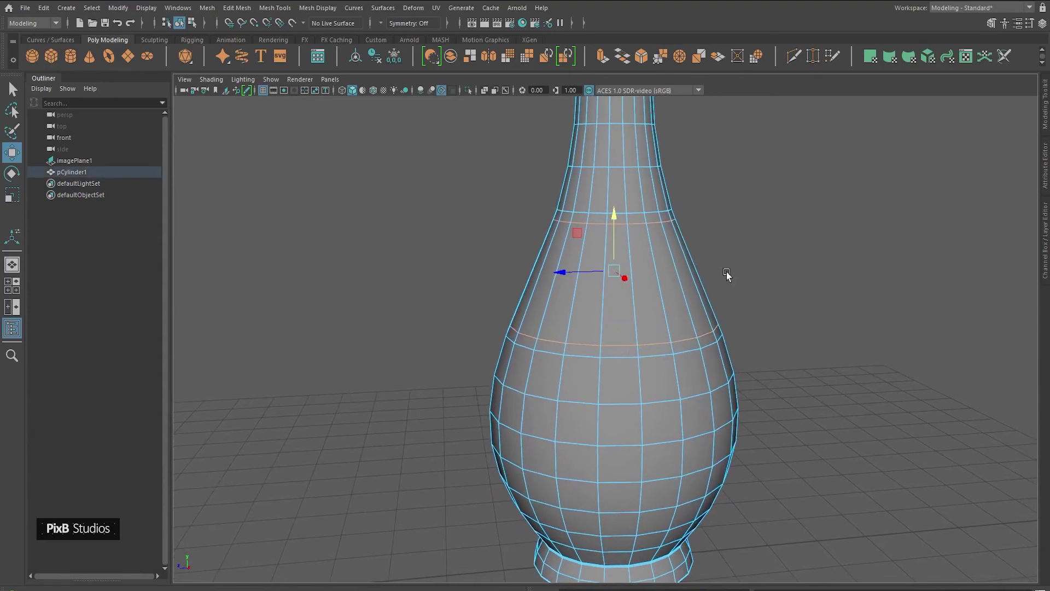
pyautogui.click(727, 276)
pyautogui.doubleClick(611, 227)
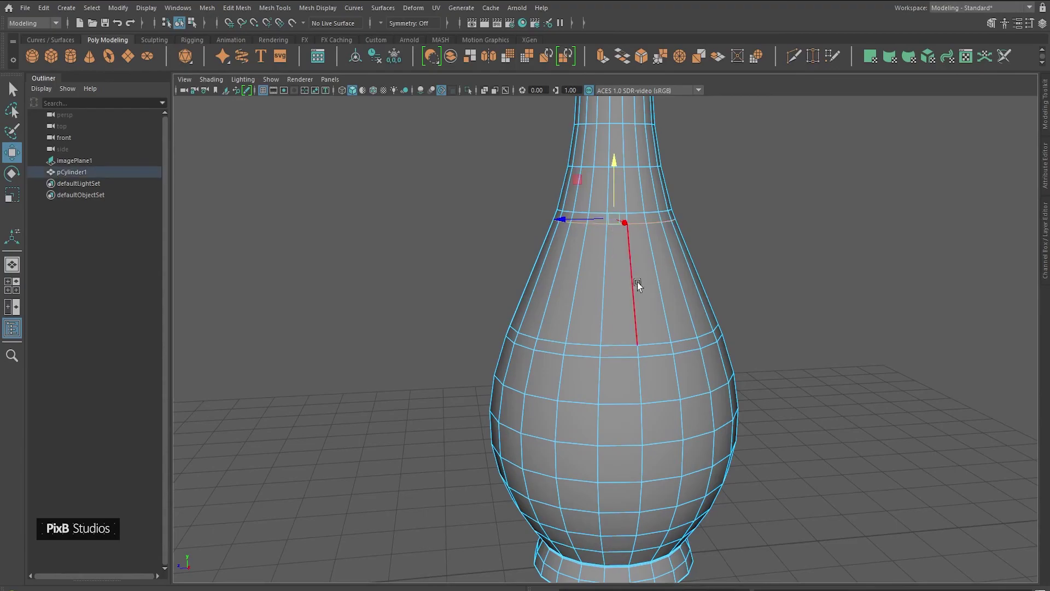
pyautogui.press('g')
pyautogui.doubleClick(613, 344)
pyautogui.press('g')
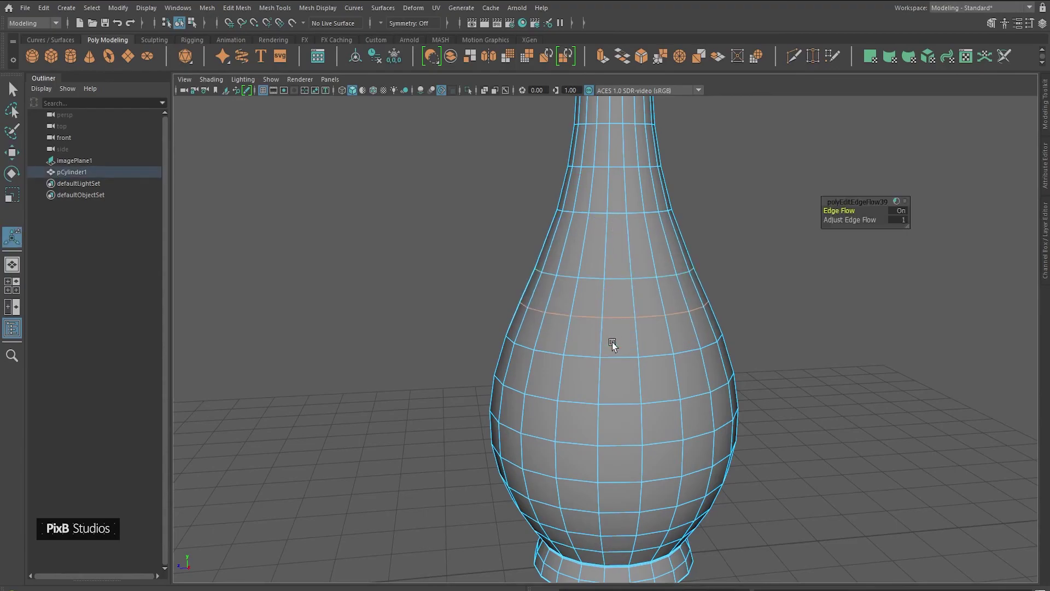
# Apply Edit Edge Flow again to the upper shoulder loop and to the edge loops around the shoulder and lower neck
pyautogui.doubleClick(619, 278)
pyautogui.press('g')
pyautogui.doubleClick(614, 214)
pyautogui.press('g')
pyautogui.doubleClick(616, 169)
pyautogui.press('g')
pyautogui.keyDown('alt'); pyautogui.moveTo(645, 165); pyautogui.dragTo(639, 316, button='middle'); pyautogui.keyUp('alt')
pyautogui.doubleClick(609, 275)
pyautogui.press('g')
pyautogui.doubleClick(609, 233)
pyautogui.press('g')
pyautogui.keyDown('alt'); pyautogui.moveTo(625, 245); pyautogui.dragTo(631, 306, button='middle'); pyautogui.keyUp('alt')
pyautogui.doubleClick(619, 278)
pyautogui.press('g')
pyautogui.doubleClick(618, 237)
pyautogui.press('g')
# Apply Edit Edge Flow loop by loop from the upper belly down to the lower belly
pyautogui.keyDown('alt'); pyautogui.moveTo(624, 357); pyautogui.dragTo(626, 320, button='middle'); pyautogui.keyUp('alt')
pyautogui.doubleClick(621, 316)
pyautogui.press('g')
pyautogui.doubleClick(620, 355)
pyautogui.press('g')
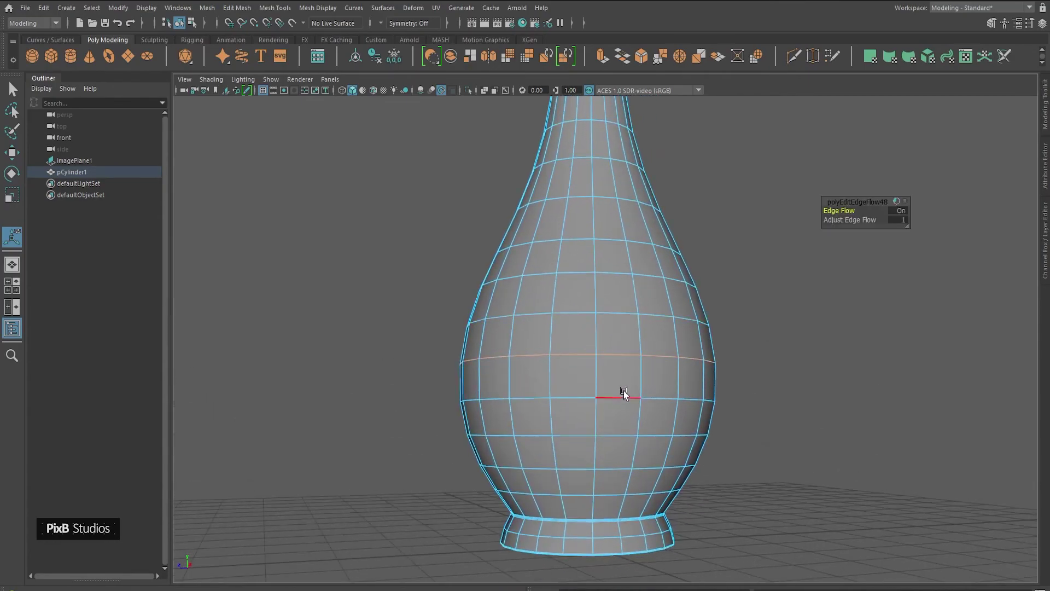
pyautogui.doubleClick(624, 398)
pyautogui.press('g')
pyautogui.click(621, 434)
pyautogui.doubleClick(622, 430)
pyautogui.press('g')
pyautogui.doubleClick(617, 463)
pyautogui.press('g')
# Apply Edit Edge Flow loop by loop back up from the lower belly to the shoulder
pyautogui.doubleClick(618, 430)
pyautogui.press('g')
pyautogui.doubleClick(618, 389)
pyautogui.press('g')
pyautogui.doubleClick(619, 352)
pyautogui.press('g')
pyautogui.doubleClick(619, 314)
pyautogui.press('g')
pyautogui.doubleClick(609, 276)
pyautogui.press('g')
pyautogui.keyDown('alt'); pyautogui.moveTo(611, 277); pyautogui.dragTo(606, 301); pyautogui.keyUp('alt')
pyautogui.doubleClick(606, 261)
pyautogui.press('g')
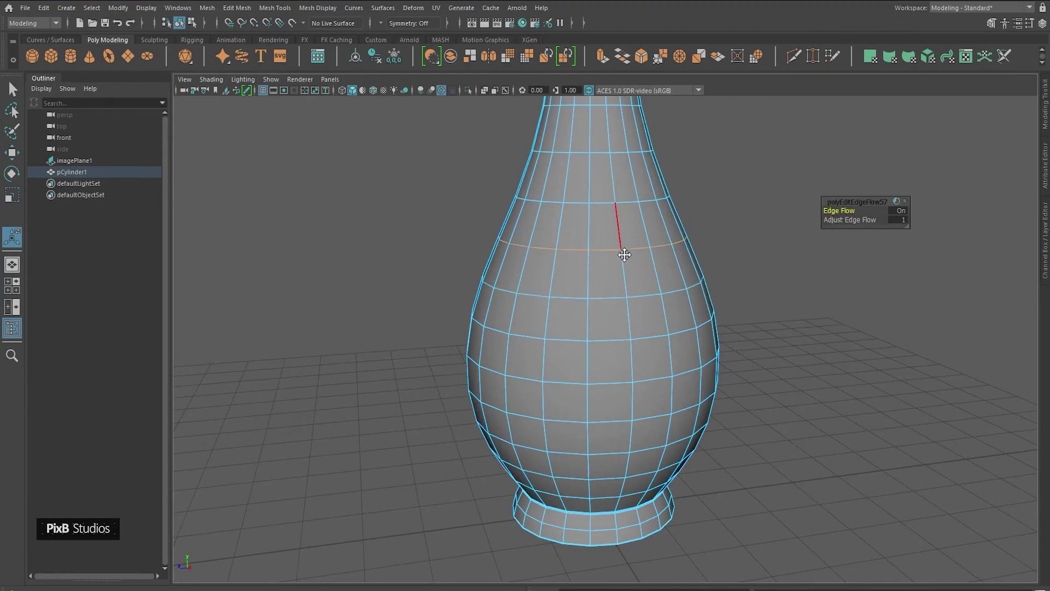
# Continue Edit Edge Flow loop by loop from the upper shoulder into the lower neck
pyautogui.keyDown('alt'); pyautogui.moveTo(624, 239); pyautogui.dragTo(608, 308, button='middle'); pyautogui.keyUp('alt')
pyautogui.doubleClick(602, 300)
pyautogui.press('g')
pyautogui.keyDown('alt'); pyautogui.moveTo(628, 298); pyautogui.dragTo(611, 328); pyautogui.keyUp('alt')
pyautogui.doubleClick(598, 326)
pyautogui.press('g')
pyautogui.doubleClick(610, 319)
pyautogui.press('g')
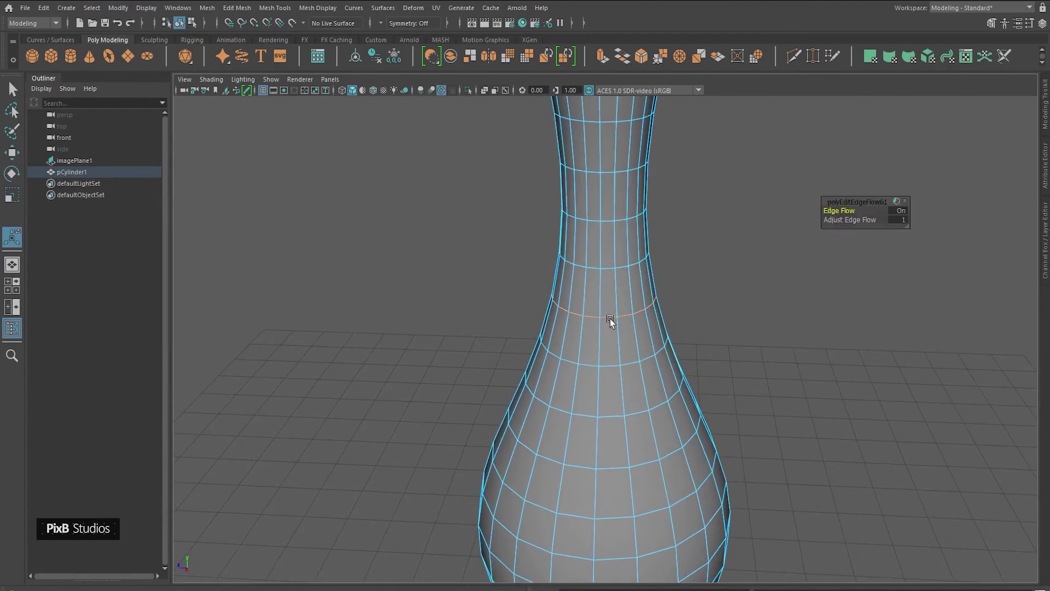
pyautogui.doubleClick(609, 270)
pyautogui.press('g')
# Apply Edit Edge Flow to the remaining loops up the neck toward the rim and return to object mode
pyautogui.moveTo(645, 277)
pyautogui.keyDown('alt'); pyautogui.mouseDown()
pyautogui.moveTo(653, 334)
pyautogui.moveTo(642, 294)
pyautogui.moveTo(654, 324)
pyautogui.moveTo(602, 273)
pyautogui.moveTo(644, 282)
pyautogui.mouseUp(); pyautogui.keyUp('alt')
pyautogui.doubleClick(602, 298)
pyautogui.press('g')
pyautogui.doubleClick(601, 272)
pyautogui.press('g')
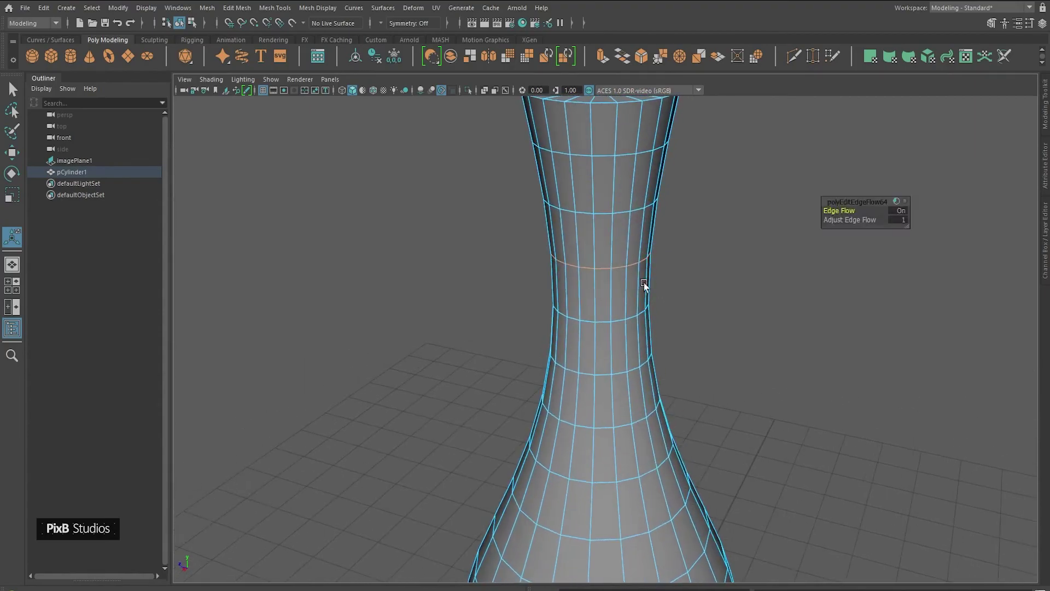
pyautogui.doubleClick(620, 213)
pyautogui.press('g')
pyautogui.keyDown('alt'); pyautogui.moveTo(621, 220); pyautogui.dragTo(651, 299); pyautogui.keyUp('alt')
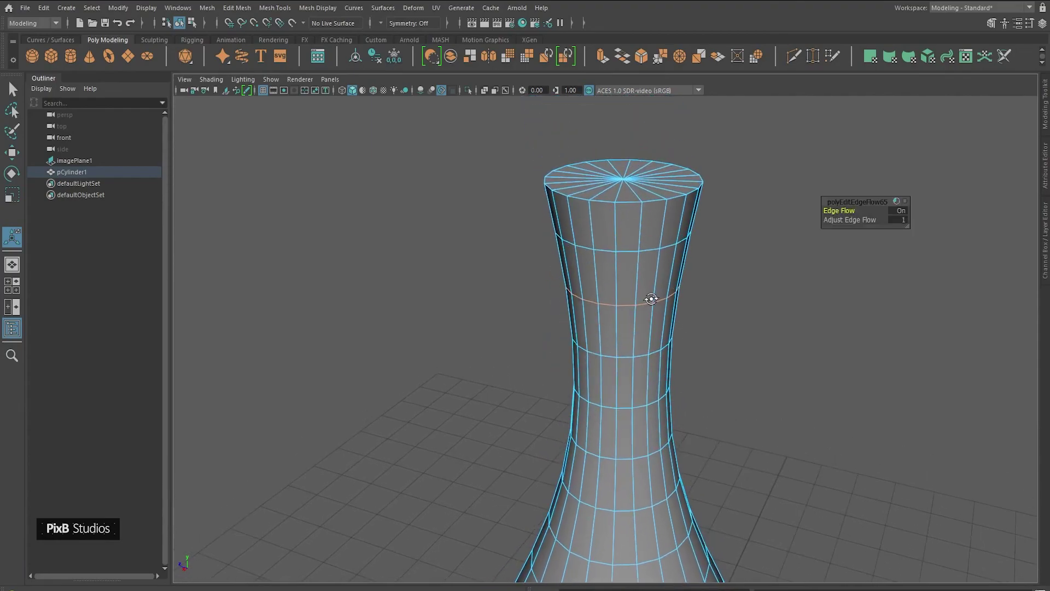
pyautogui.doubleClick(625, 251)
pyautogui.moveTo(637, 302); pyautogui.dragTo(756, 215, button='right')
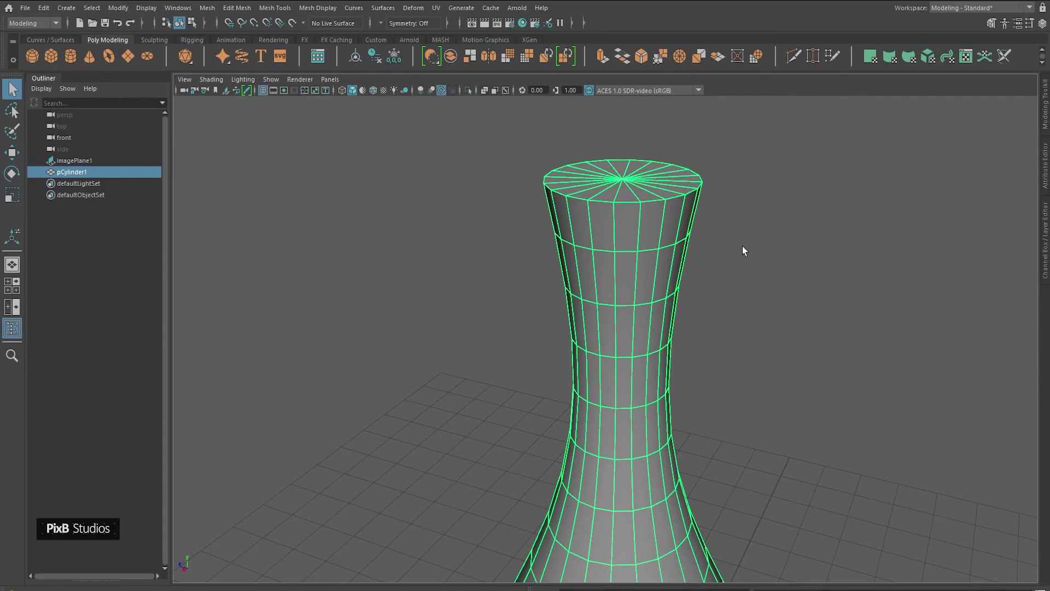
# Examine the smoothed vase's silhouette and loop spacing from several angles, with and without the vase selected
pyautogui.keyDown('alt'); pyautogui.moveTo(794, 391); pyautogui.dragTo(724, 327, button='right'); pyautogui.keyUp('alt')
pyautogui.keyDown('alt'); pyautogui.moveTo(723, 327); pyautogui.dragTo(714, 240, button='middle'); pyautogui.keyUp('alt')
pyautogui.keyDown('alt'); pyautogui.moveTo(687, 364); pyautogui.dragTo(693, 391); pyautogui.keyUp('alt')
pyautogui.keyDown('alt'); pyautogui.moveTo(693, 392); pyautogui.dragTo(698, 318, button='right'); pyautogui.keyUp('alt')
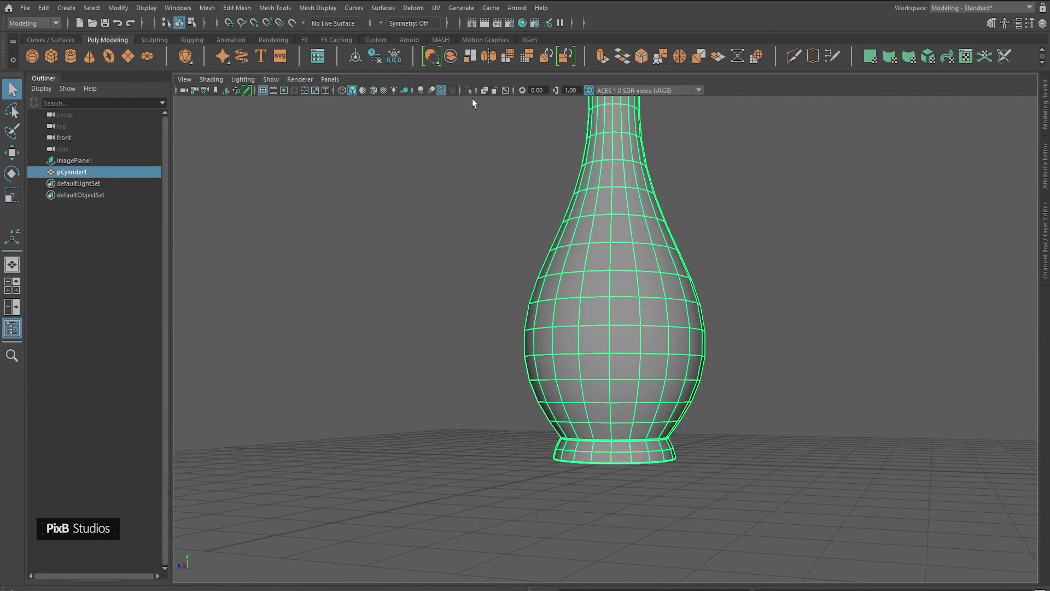
pyautogui.keyDown('alt'); pyautogui.moveTo(724, 263); pyautogui.dragTo(663, 284); pyautogui.keyUp('alt')
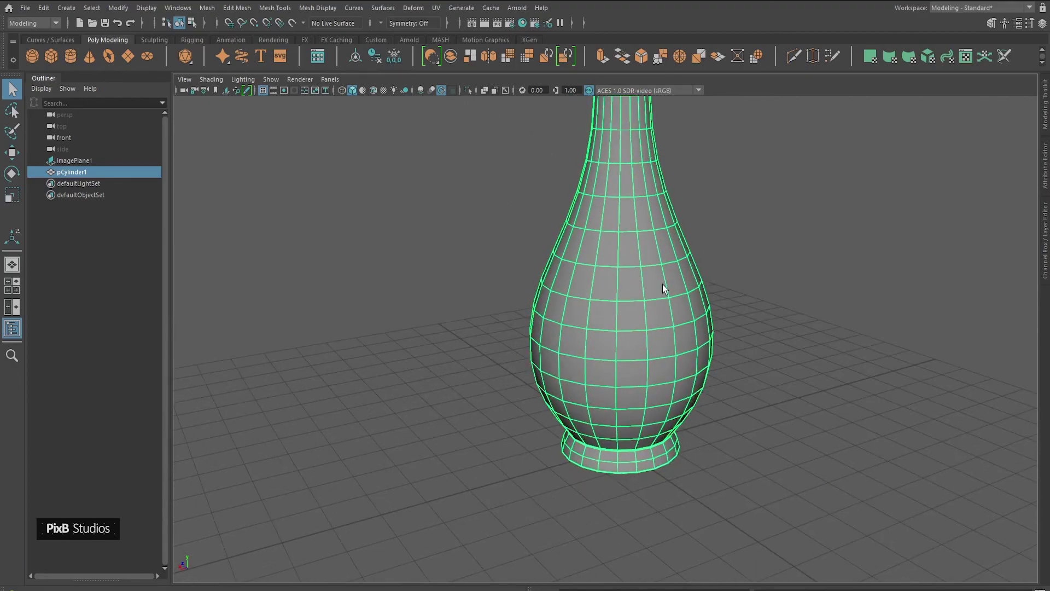
pyautogui.keyDown('alt'); pyautogui.moveTo(776, 283); pyautogui.dragTo(707, 308, button='middle'); pyautogui.keyUp('alt')
pyautogui.click(723, 281)
pyautogui.keyDown('alt'); pyautogui.moveTo(721, 362); pyautogui.dragTo(673, 295, button='right'); pyautogui.keyUp('alt')
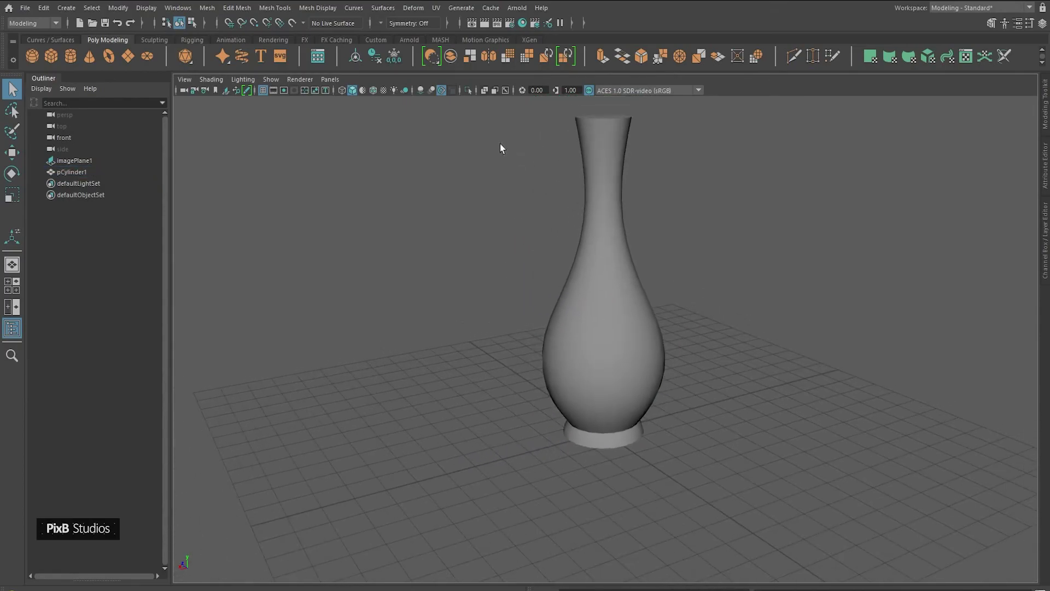
# Show the wireframe over the shaded vase and examine its edge loops along the whole body
pyautogui.click(376, 90)
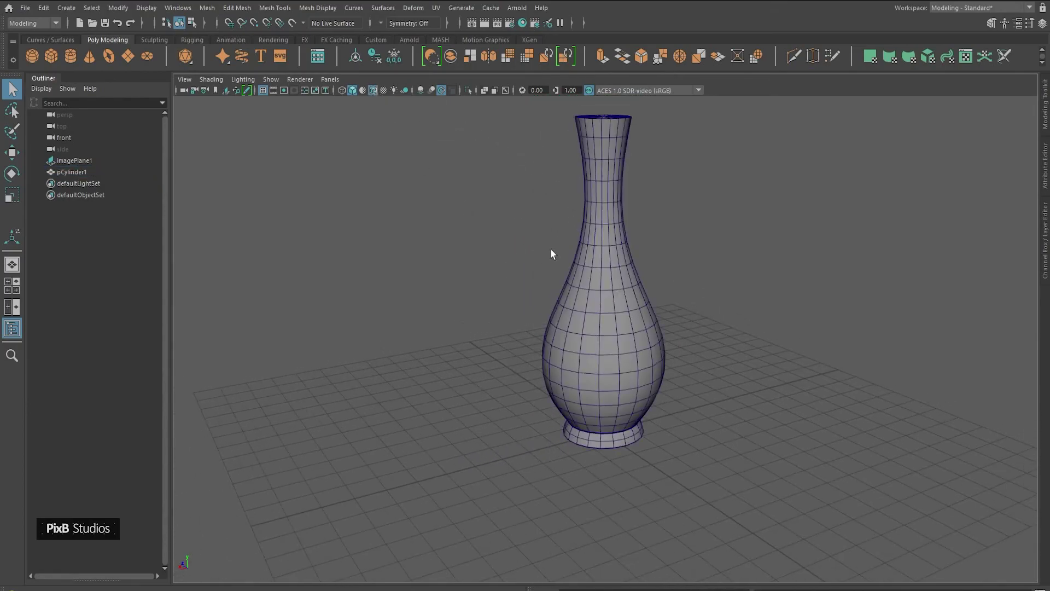
pyautogui.keyDown('alt'); pyautogui.moveTo(554, 253); pyautogui.dragTo(528, 251, button='right'); pyautogui.keyUp('alt')
pyautogui.moveTo(529, 251)
pyautogui.keyDown('alt'); pyautogui.mouseDown()
pyautogui.moveTo(639, 234)
pyautogui.moveTo(698, 241)
pyautogui.moveTo(672, 293)
pyautogui.moveTo(608, 252)
pyautogui.moveTo(602, 346)
pyautogui.moveTo(605, 278)
pyautogui.moveTo(580, 254)
pyautogui.mouseUp(); pyautogui.keyUp('alt')
pyautogui.keyDown('alt'); pyautogui.moveTo(580, 253); pyautogui.dragTo(605, 307, button='middle'); pyautogui.keyUp('alt')
pyautogui.keyDown('alt'); pyautogui.moveTo(605, 307); pyautogui.dragTo(598, 346, button='right'); pyautogui.keyUp('alt')
pyautogui.keyDown('alt'); pyautogui.moveTo(598, 346); pyautogui.dragTo(599, 288, button='middle'); pyautogui.keyUp('alt')
pyautogui.keyDown('alt'); pyautogui.moveTo(598, 289); pyautogui.dragTo(585, 256, button='right'); pyautogui.keyUp('alt')
pyautogui.keyDown('alt'); pyautogui.moveTo(586, 256); pyautogui.dragTo(613, 288, button='middle'); pyautogui.keyUp('alt')
pyautogui.keyDown('alt'); pyautogui.moveTo(614, 288); pyautogui.dragTo(634, 302, button='right'); pyautogui.keyUp('alt')
# Delete all the cap faces at the top of the vase to open its mouth, and return to object mode
pyautogui.click(632, 279)
pyautogui.keyDown('alt'); pyautogui.moveTo(661, 221); pyautogui.dragTo(772, 330, button='right'); pyautogui.keyUp('alt')
pyautogui.keyDown('alt'); pyautogui.moveTo(771, 257); pyautogui.dragTo(720, 340, button='middle'); pyautogui.keyUp('alt')
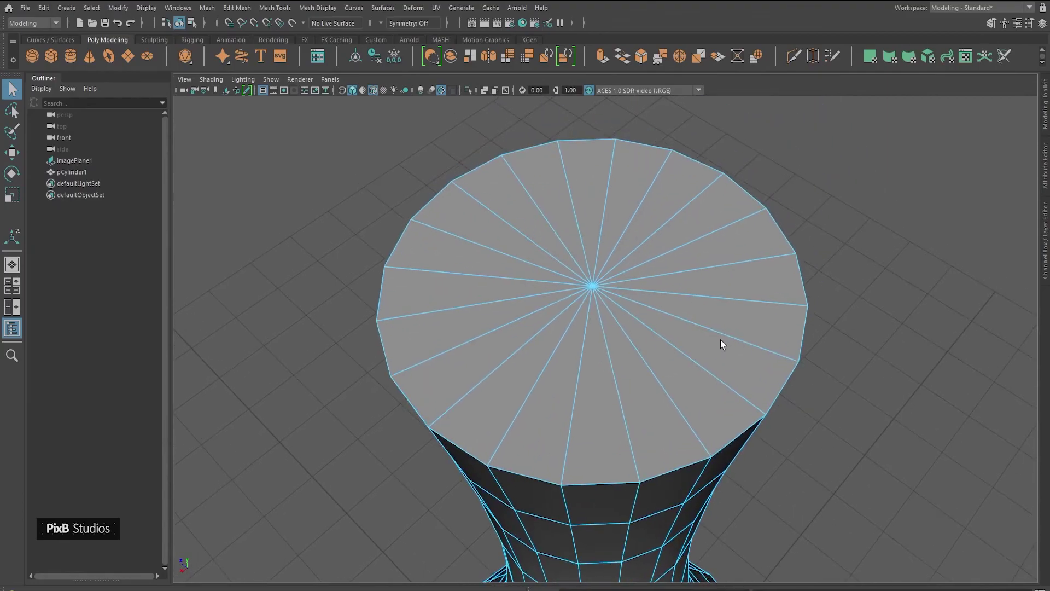
pyautogui.keyDown('alt'); pyautogui.moveTo(720, 340); pyautogui.dragTo(704, 329, button='right'); pyautogui.keyUp('alt')
pyautogui.keyDown('alt'); pyautogui.moveTo(704, 324); pyautogui.dragTo(704, 328, button='middle'); pyautogui.keyUp('alt')
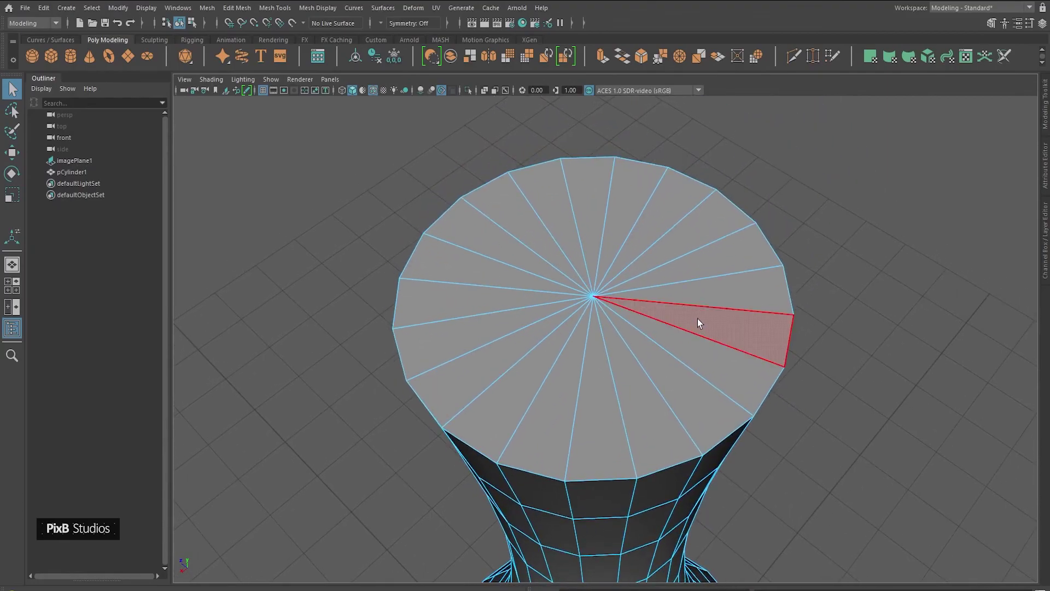
pyautogui.moveTo(707, 312)
pyautogui.mouseDown()
pyautogui.moveTo(724, 307)
pyautogui.moveTo(616, 235)
pyautogui.moveTo(508, 313)
pyautogui.moveTo(629, 375)
pyautogui.moveTo(692, 347)
pyautogui.mouseUp()
pyautogui.press('Delete')
pyautogui.moveTo(691, 277); pyautogui.dragTo(888, 113, button='right')
# Extrude all the vase's faces inward with a thickness of -0.076 to give it a wall
pyautogui.scroll(-5, 768, 274)
pyautogui.keyDown('alt'); pyautogui.moveTo(768, 274); pyautogui.dragTo(718, 178); pyautogui.keyUp('alt')
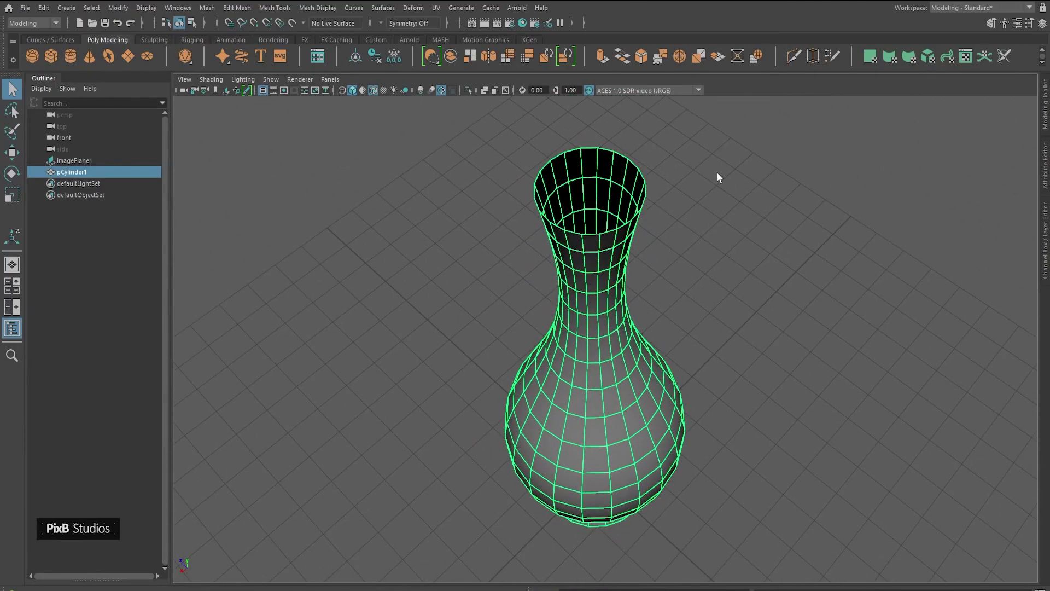
pyautogui.hotkey('ctrl', 'e')
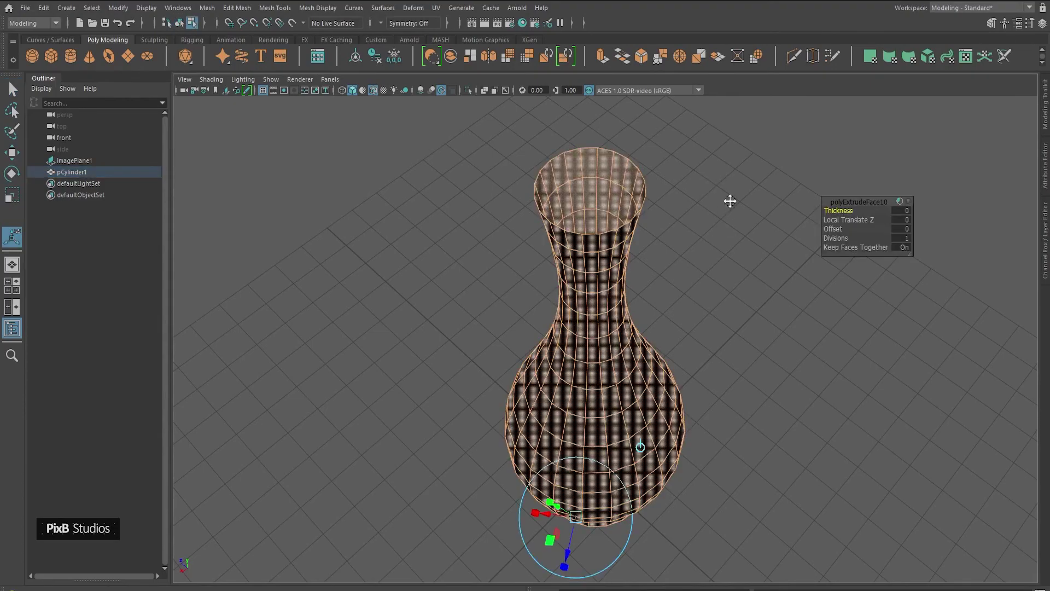
pyautogui.keyDown('alt'); pyautogui.moveTo(622, 117); pyautogui.dragTo(609, 211, button='middle'); pyautogui.keyUp('alt')
pyautogui.keyDown('alt'); pyautogui.moveTo(609, 212); pyautogui.dragTo(719, 272, button='right'); pyautogui.keyUp('alt')
pyautogui.keyDown('alt'); pyautogui.moveTo(719, 272); pyautogui.dragTo(741, 299, button='middle'); pyautogui.keyUp('alt')
pyautogui.scroll(-1, 741, 300)
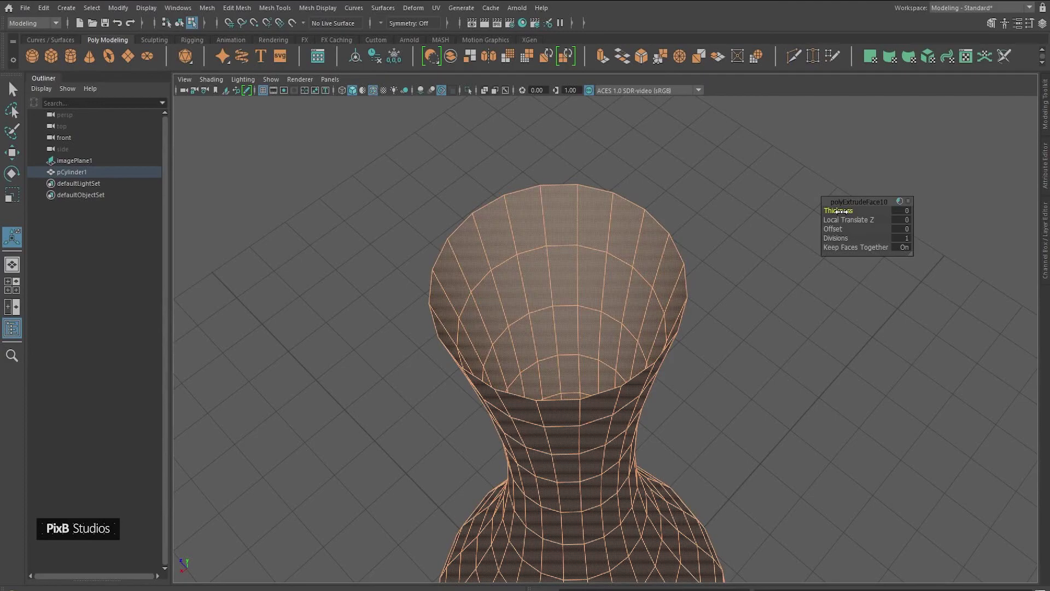
pyautogui.moveTo(847, 210); pyautogui.dragTo(727, 213)
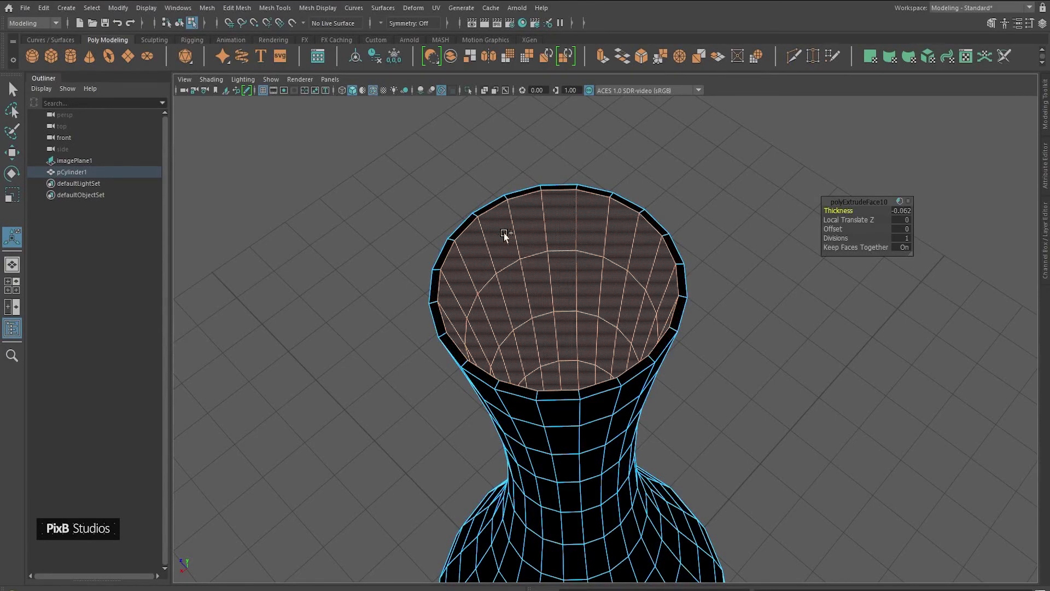
pyautogui.moveTo(841, 208); pyautogui.dragTo(712, 214)
pyautogui.moveTo(839, 210)
pyautogui.mouseDown()
pyautogui.moveTo(795, 213)
pyautogui.moveTo(850, 211)
pyautogui.moveTo(827, 213)
pyautogui.moveTo(841, 214)
pyautogui.mouseUp()
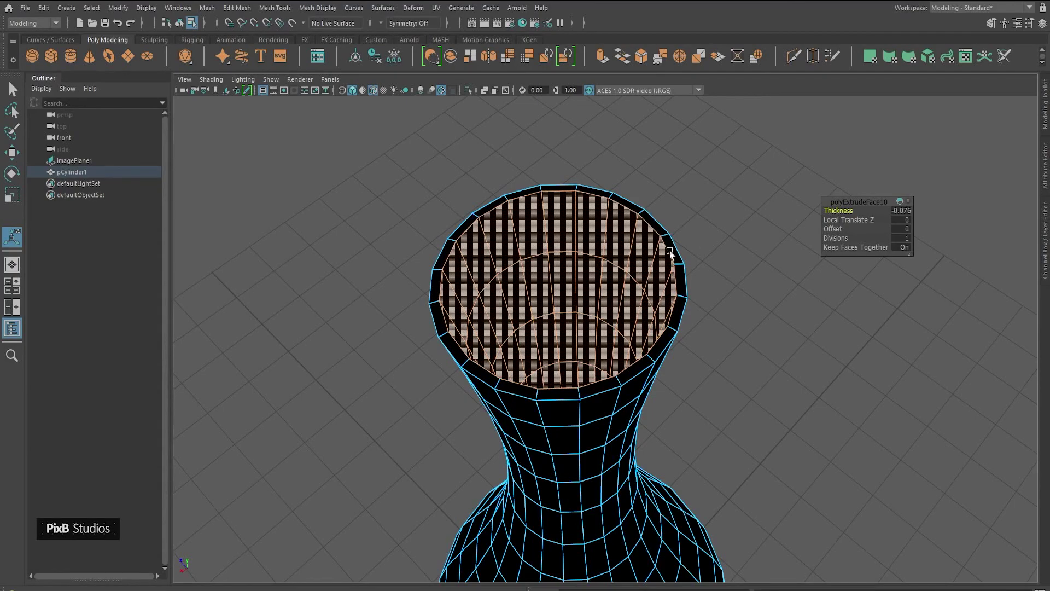
# Return to object mode, turn off the wireframe overlay and check the vase's shading
pyautogui.moveTo(623, 256); pyautogui.dragTo(720, 205, button='right')
pyautogui.click(718, 205)
pyautogui.scroll(-5, 703, 228)
pyautogui.keyDown('alt'); pyautogui.moveTo(704, 228); pyautogui.dragTo(621, 239); pyautogui.keyUp('alt')
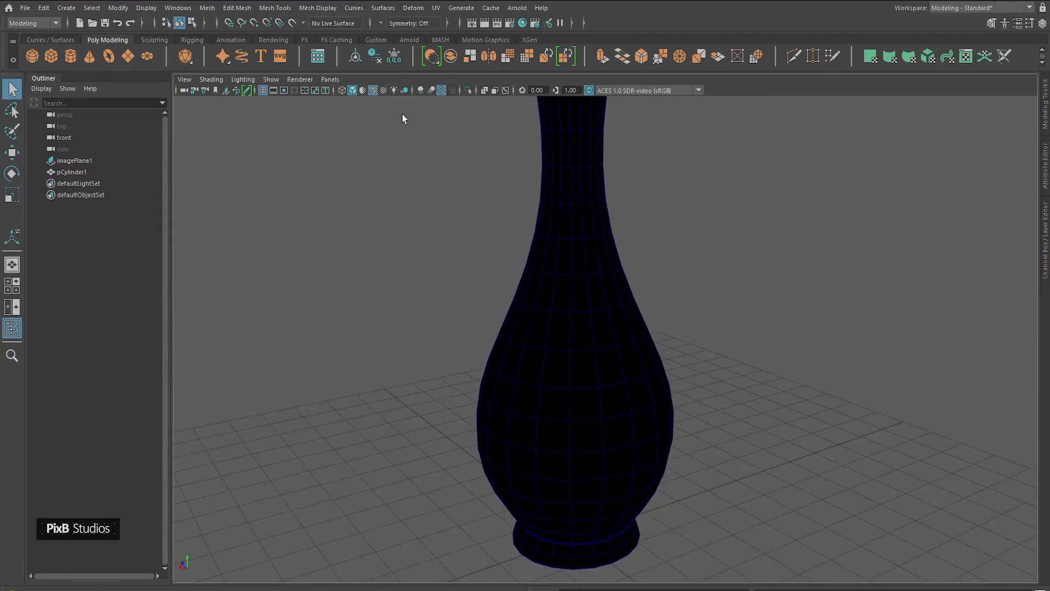
pyautogui.click(373, 91)
pyautogui.moveTo(550, 241)
pyautogui.keyDown('alt'); pyautogui.mouseDown()
pyautogui.moveTo(536, 211)
pyautogui.moveTo(591, 173)
pyautogui.moveTo(635, 214)
pyautogui.moveTo(343, 341)
pyautogui.mouseUp(); pyautogui.keyUp('alt')
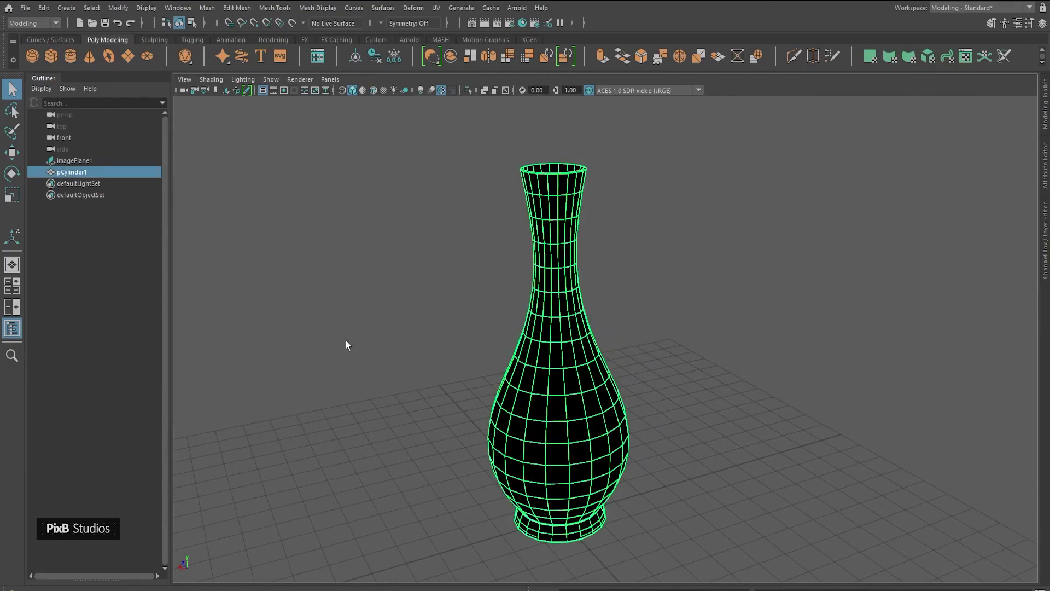
pyautogui.click(807, 252)
pyautogui.keyDown('alt'); pyautogui.moveTo(808, 253); pyautogui.dragTo(621, 227, button='right'); pyautogui.keyUp('alt')
pyautogui.keyDown('alt'); pyautogui.moveTo(622, 227); pyautogui.dragTo(638, 230); pyautogui.keyUp('alt')
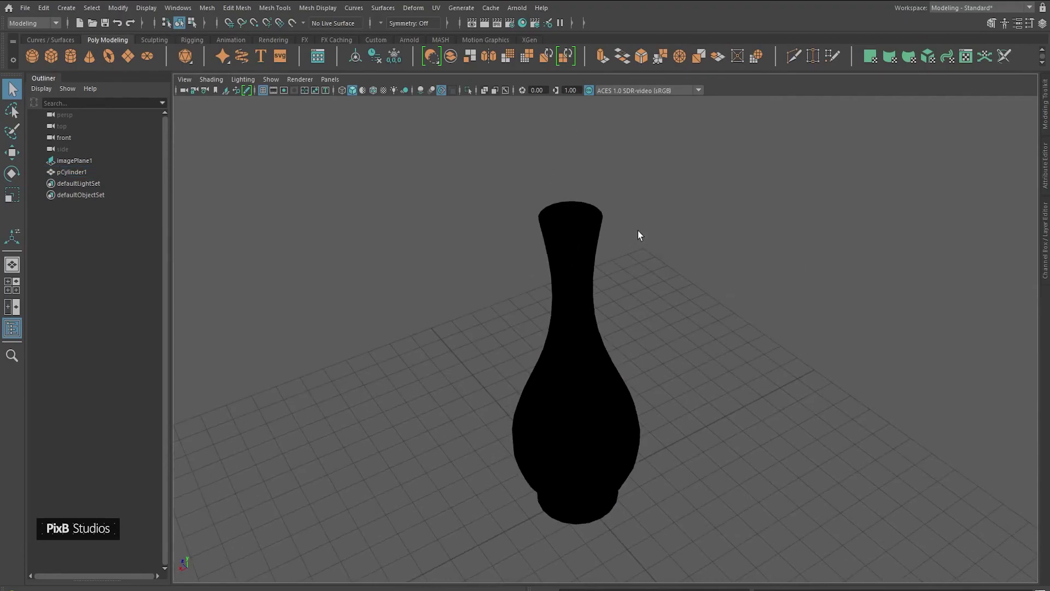
# Reverse the vase's normals so its outer surface shades correctly
pyautogui.click(588, 256)
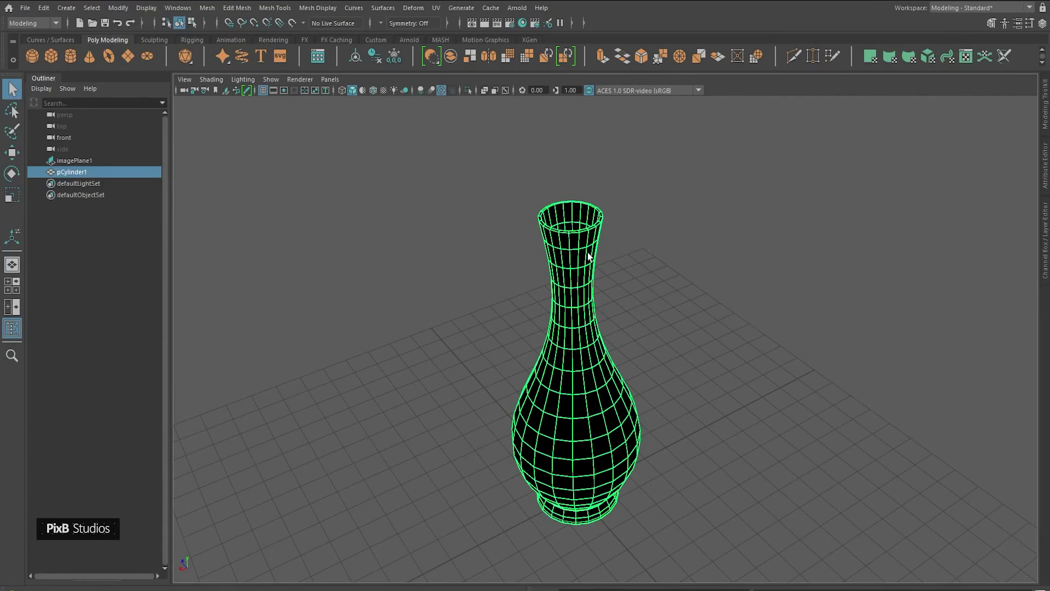
pyautogui.click(324, 8)
pyautogui.click(340, 62)
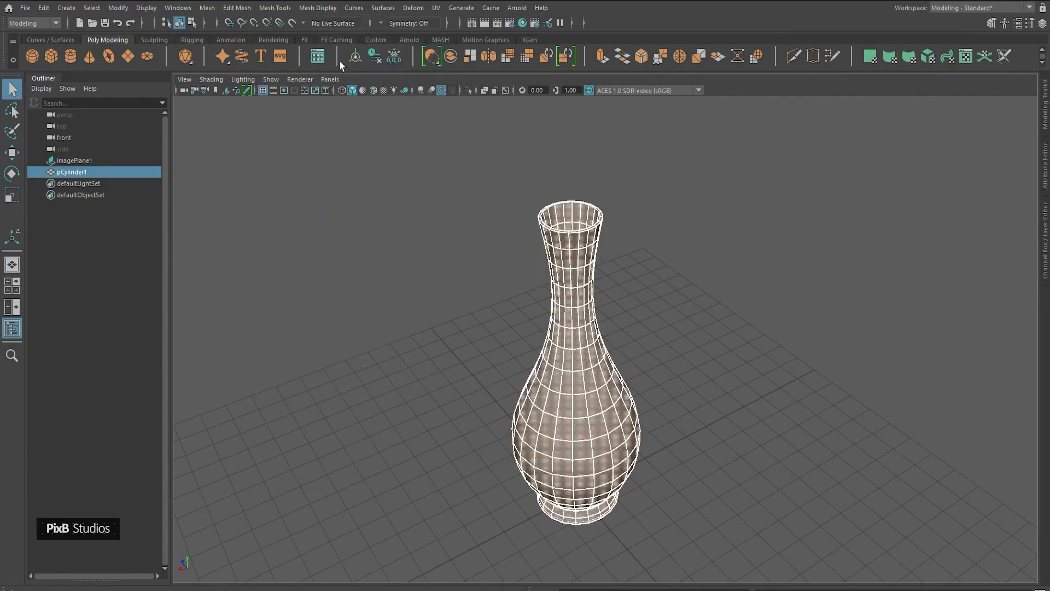
pyautogui.click(661, 270)
pyautogui.keyDown('alt'); pyautogui.moveTo(661, 271); pyautogui.dragTo(660, 222, button='middle'); pyautogui.keyUp('alt')
pyautogui.keyDown('alt'); pyautogui.moveTo(605, 252); pyautogui.dragTo(602, 228); pyautogui.keyUp('alt')
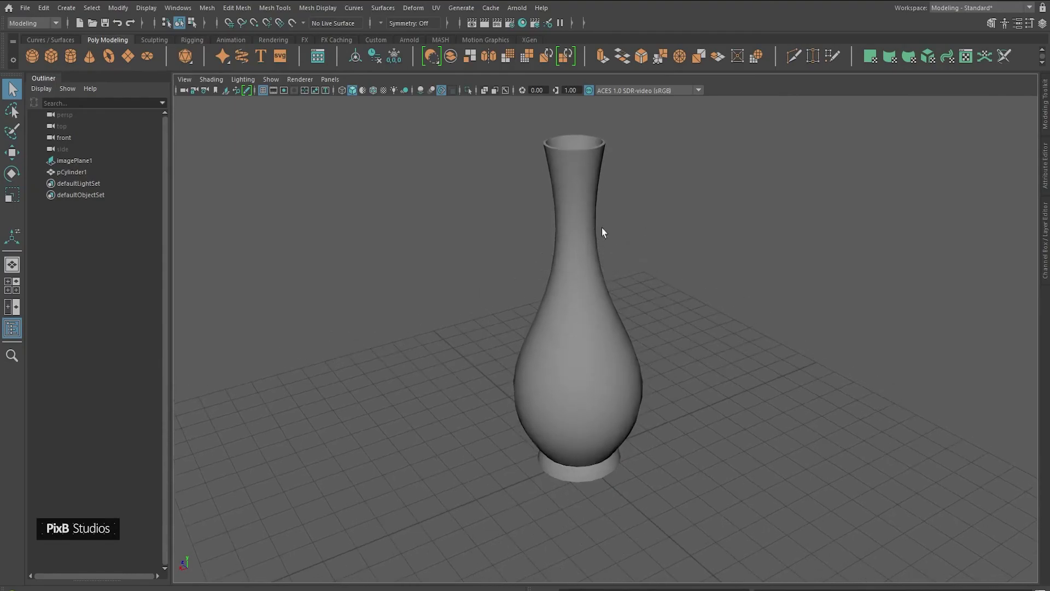
# Bevel the inner and outer edge loops of the vase's rim with 2 segments and a fraction of 0.799
pyautogui.keyDown('alt'); pyautogui.moveTo(575, 188); pyautogui.dragTo(589, 244, button='middle'); pyautogui.keyUp('alt')
pyautogui.keyDown('alt'); pyautogui.moveTo(588, 244); pyautogui.dragTo(691, 339, button='right'); pyautogui.keyUp('alt')
pyautogui.click(691, 330)
pyautogui.keyDown('alt'); pyautogui.moveTo(620, 219); pyautogui.dragTo(614, 274, button='middle'); pyautogui.keyUp('alt')
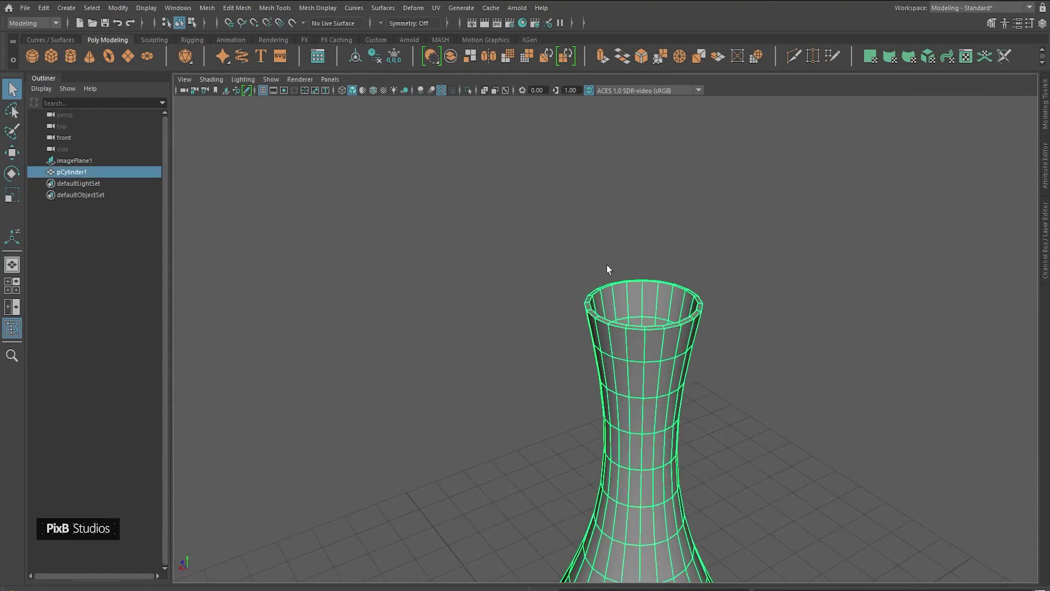
pyautogui.keyDown('alt'); pyautogui.moveTo(614, 274); pyautogui.dragTo(730, 347, button='right'); pyautogui.keyUp('alt')
pyautogui.keyDown('alt'); pyautogui.moveTo(688, 295); pyautogui.dragTo(602, 324, button='middle'); pyautogui.keyUp('alt')
pyautogui.keyDown('alt'); pyautogui.moveTo(601, 324); pyautogui.dragTo(602, 333); pyautogui.keyUp('alt')
pyautogui.keyDown('alt'); pyautogui.moveTo(602, 333); pyautogui.dragTo(666, 362, button='right'); pyautogui.keyUp('alt')
pyautogui.keyDown('alt'); pyautogui.moveTo(416, 218); pyautogui.dragTo(545, 256, button='middle'); pyautogui.keyUp('alt')
pyautogui.keyDown('alt'); pyautogui.moveTo(546, 255); pyautogui.dragTo(609, 290, button='right'); pyautogui.keyUp('alt')
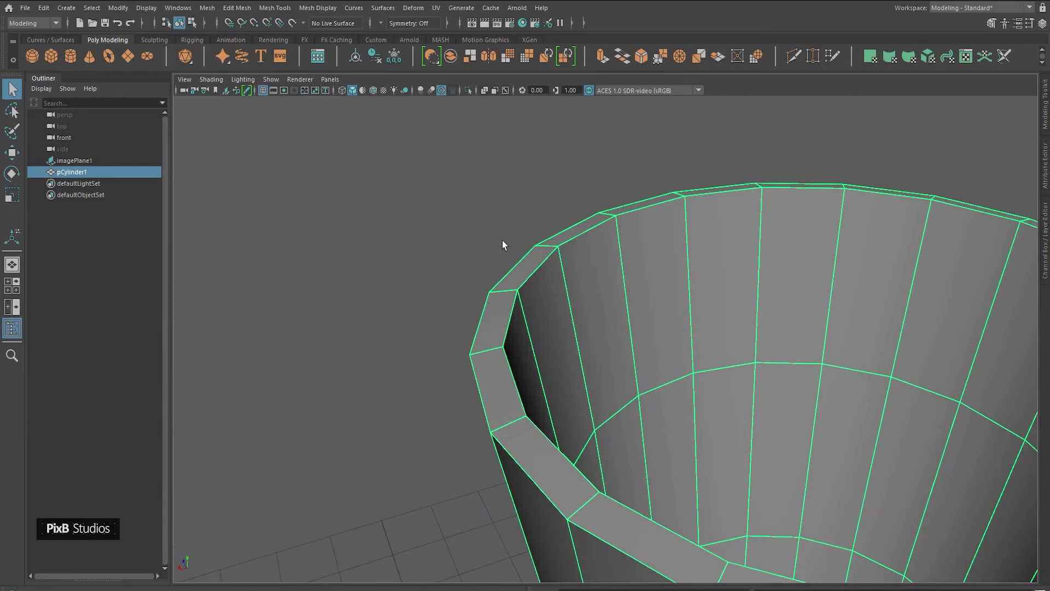
pyautogui.moveTo(538, 268); pyautogui.dragTo(538, 203, button='right')
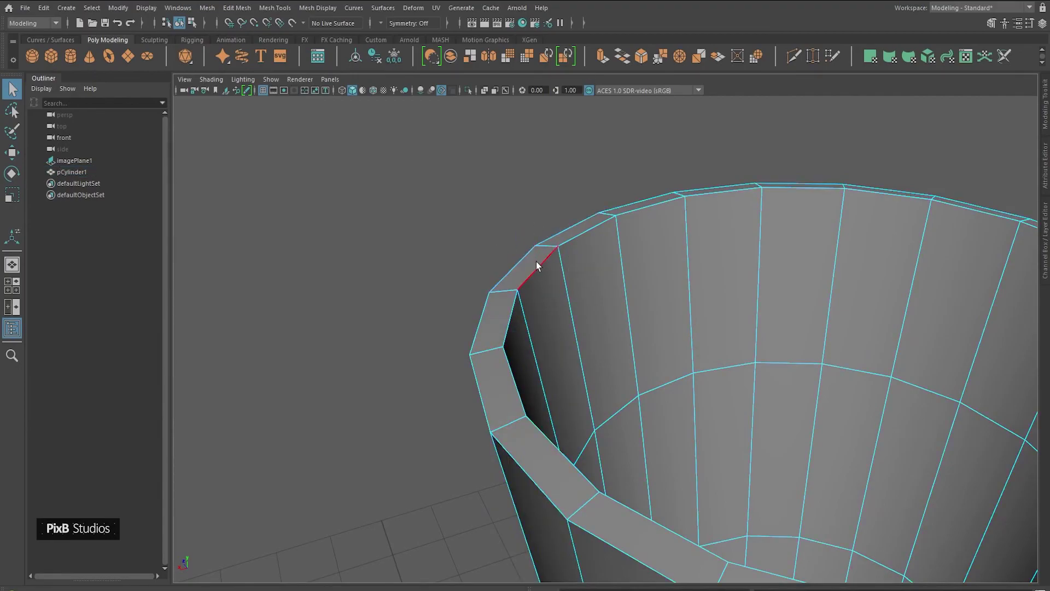
pyautogui.click(537, 265)
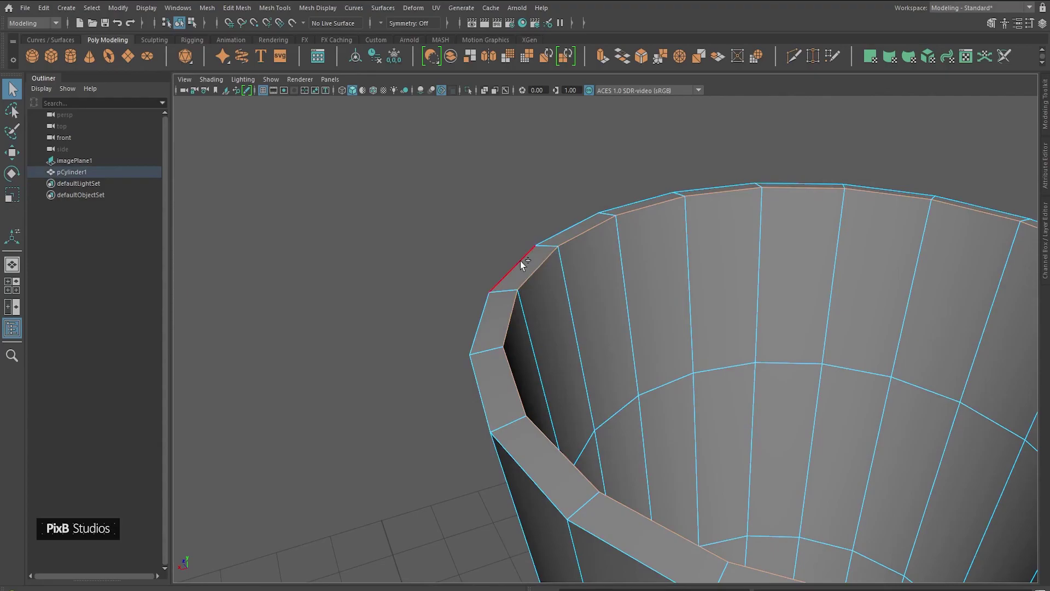
pyautogui.keyDown('alt'); pyautogui.moveTo(520, 261); pyautogui.dragTo(531, 241); pyautogui.keyUp('alt')
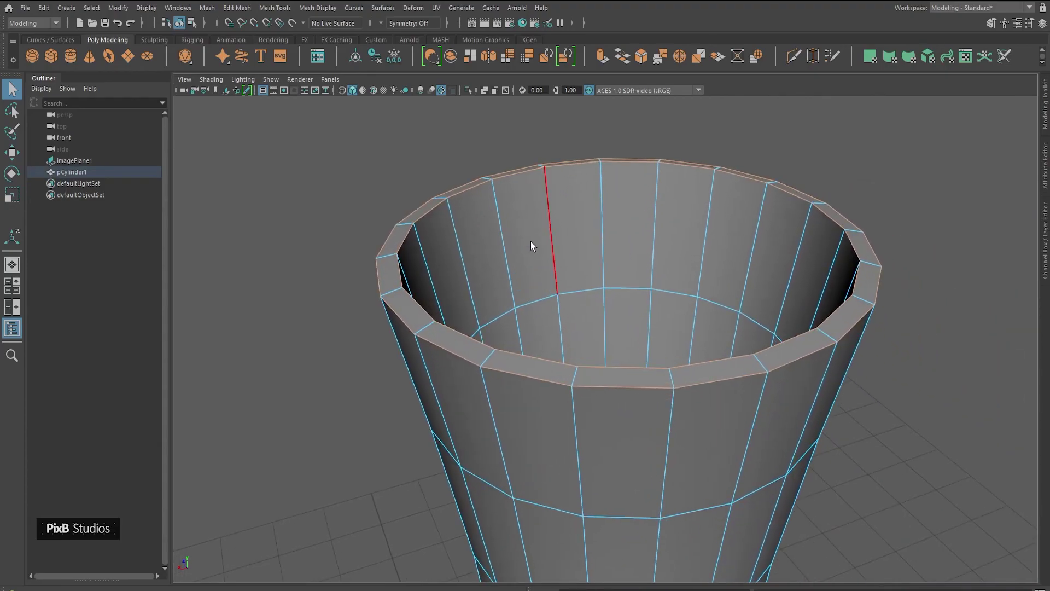
pyautogui.click(431, 211)
pyautogui.hotkey('ctrl', 'b')
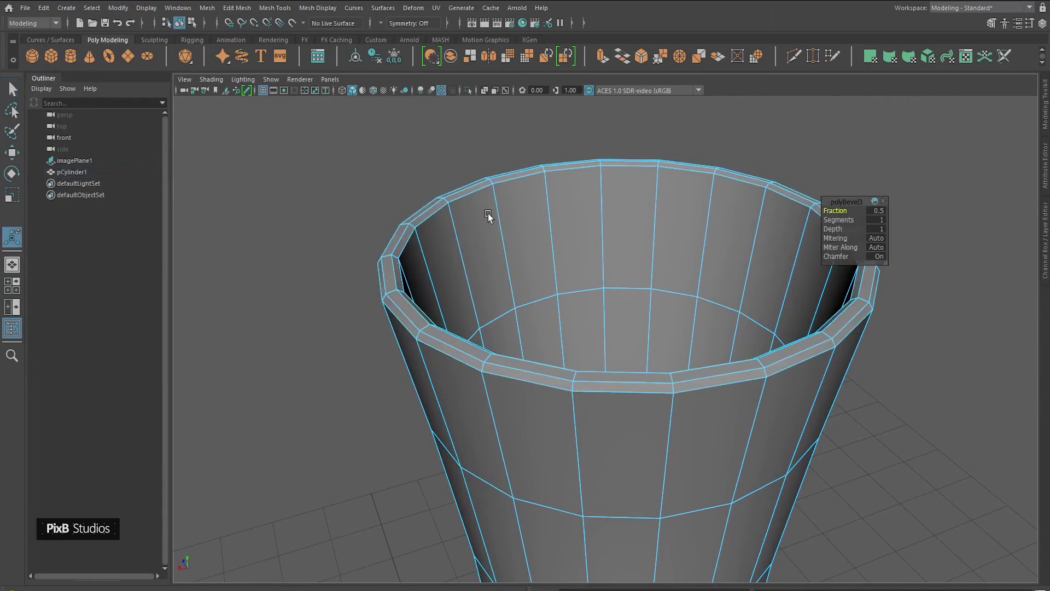
pyautogui.keyDown('alt'); pyautogui.moveTo(690, 247); pyautogui.dragTo(727, 230); pyautogui.keyUp('alt')
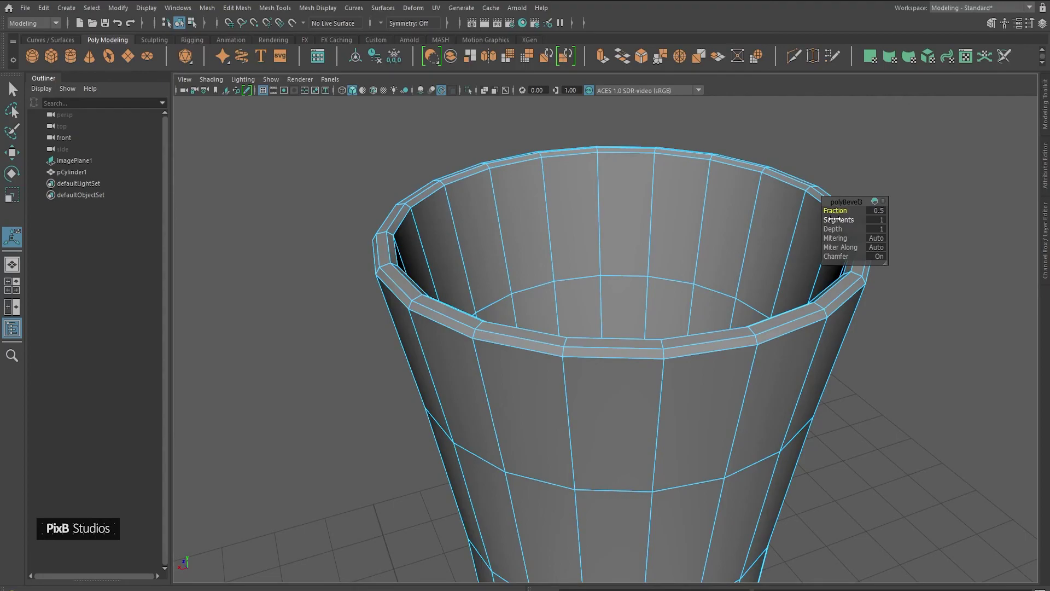
pyautogui.moveTo(834, 220); pyautogui.dragTo(990, 229)
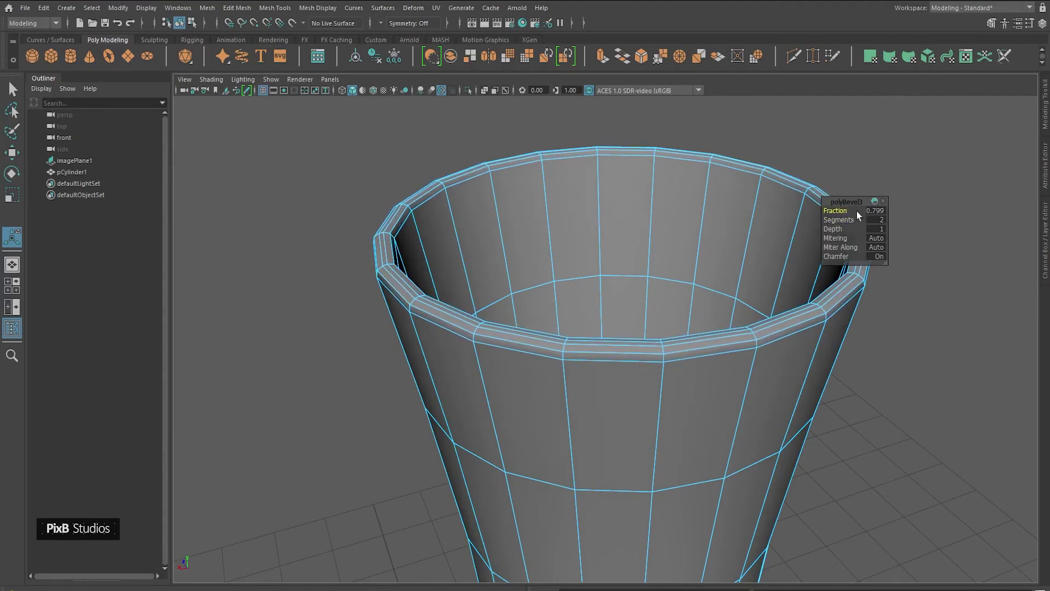
# Finish the rim bevel and return to object mode with the vase deselected
pyautogui.moveTo(826, 209); pyautogui.dragTo(819, 206)
pyautogui.rightClick(641, 362)
pyautogui.moveTo(855, 192); pyautogui.dragTo(859, 181, button='right')
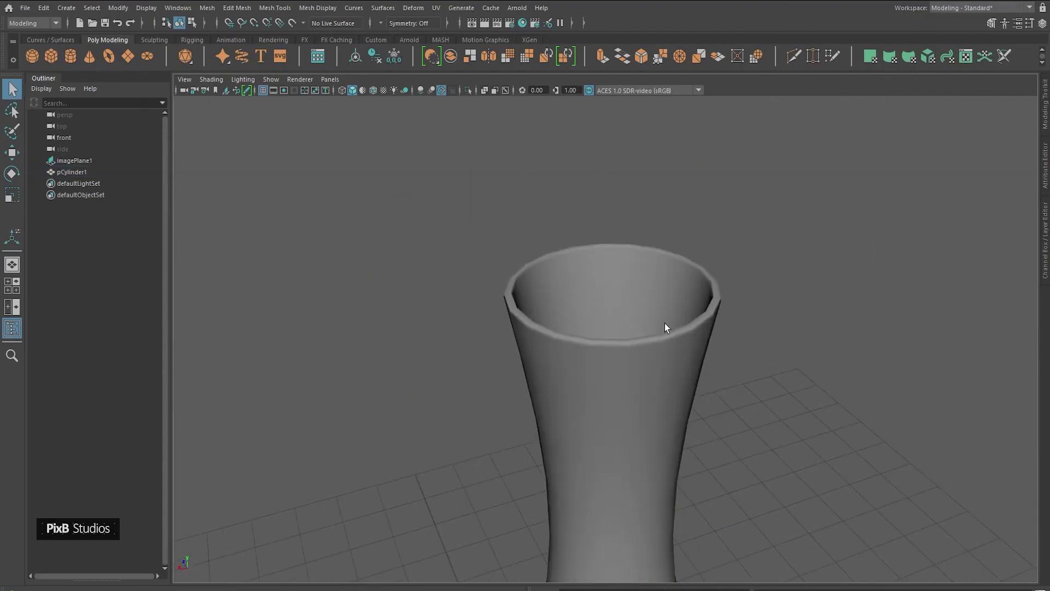
# Examine the bevelled rim and the vase's overall silhouette and shading from the neck down to the base
pyautogui.keyDown('alt'); pyautogui.moveTo(664, 323); pyautogui.dragTo(619, 461, button='right'); pyautogui.keyUp('alt')
pyautogui.keyDown('alt'); pyautogui.moveTo(620, 462); pyautogui.dragTo(629, 291, button='middle'); pyautogui.keyUp('alt')
pyautogui.keyDown('alt'); pyautogui.moveTo(629, 291); pyautogui.dragTo(630, 354); pyautogui.keyUp('alt')
pyautogui.keyDown('alt'); pyautogui.moveTo(631, 353); pyautogui.dragTo(675, 448, button='right'); pyautogui.keyUp('alt')
pyautogui.keyDown('alt'); pyautogui.moveTo(675, 448); pyautogui.dragTo(670, 323); pyautogui.keyUp('alt')
pyautogui.keyDown('alt'); pyautogui.moveTo(670, 322); pyautogui.dragTo(668, 425, button='right'); pyautogui.keyUp('alt')
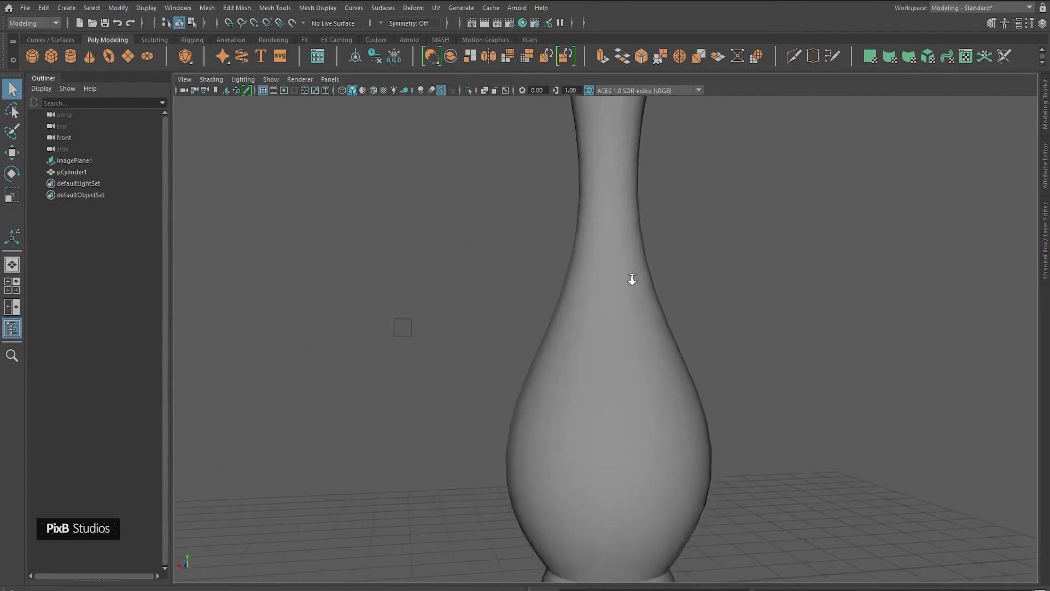
pyautogui.keyDown('alt'); pyautogui.moveTo(668, 424); pyautogui.dragTo(622, 334); pyautogui.keyUp('alt')
pyautogui.scroll(2, 609, 386)
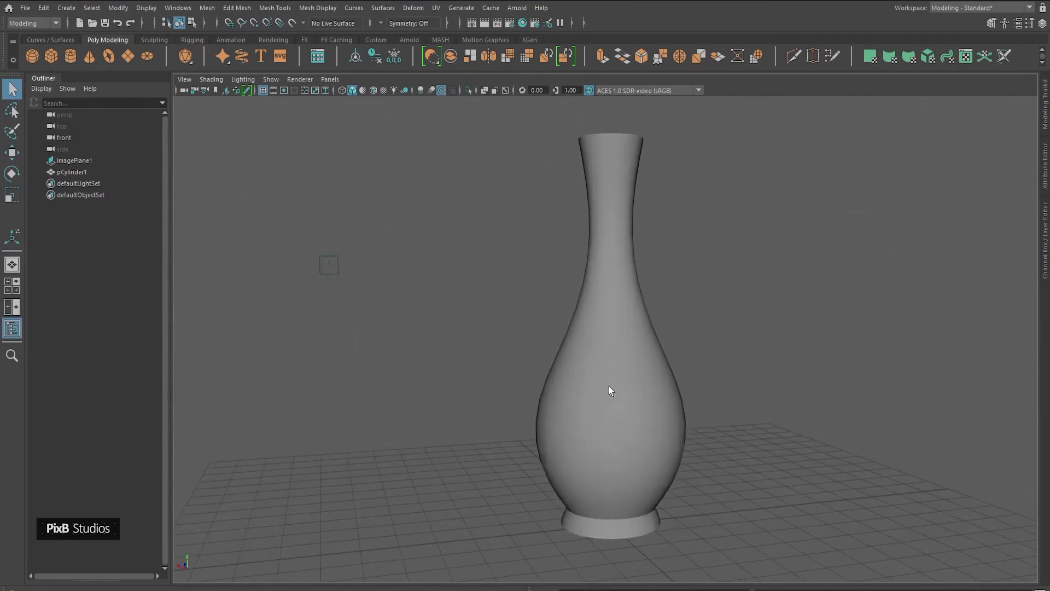
# Assign a new Phong material to the vase and deselect it to view its glossy shading
pyautogui.click(609, 386)
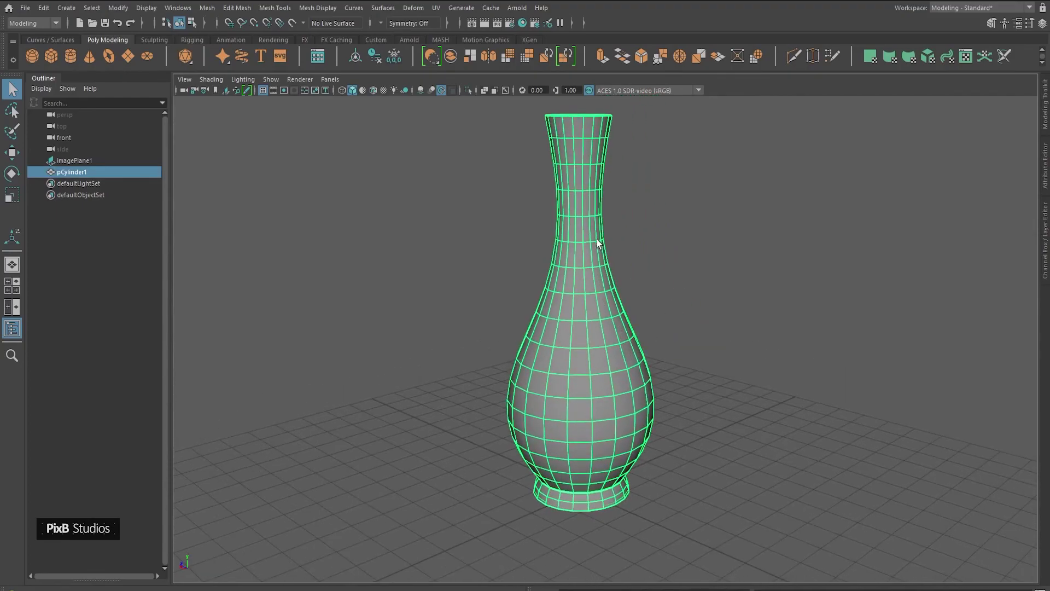
pyautogui.rightClick(578, 207)
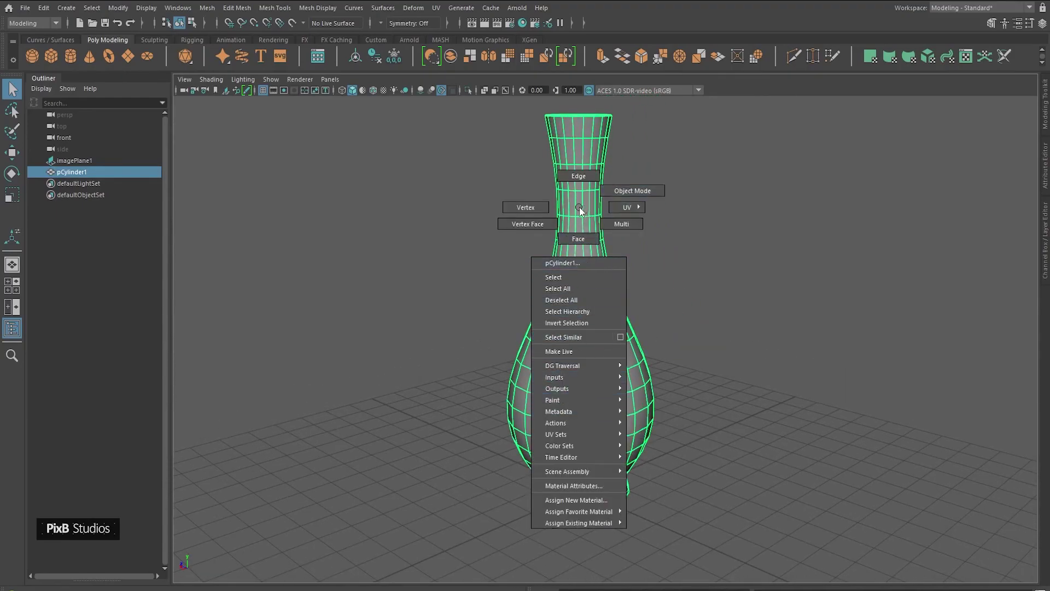
pyautogui.click(599, 502)
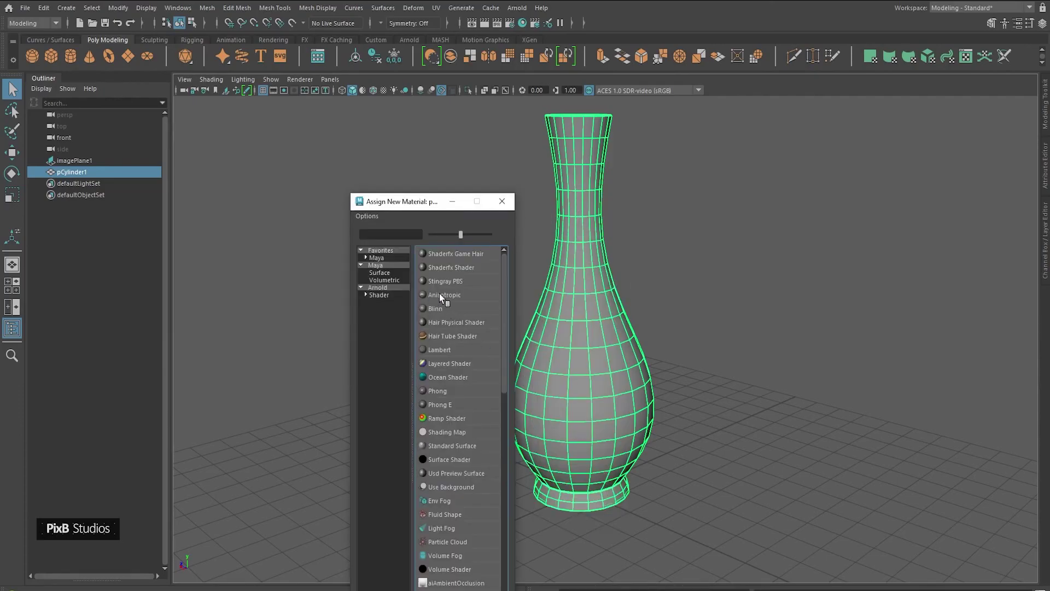
pyautogui.click(380, 265)
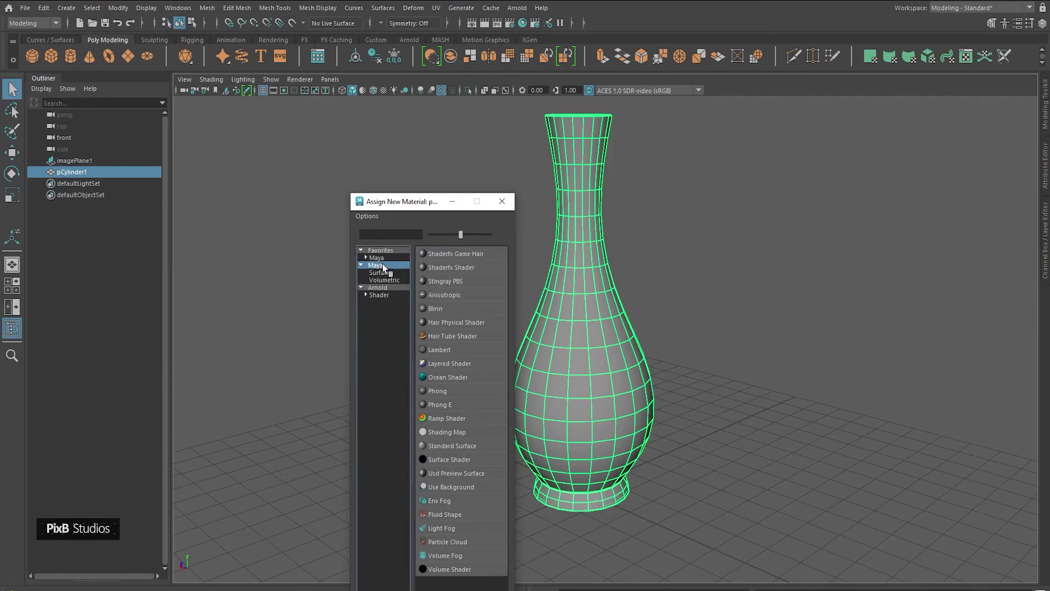
pyautogui.click(453, 391)
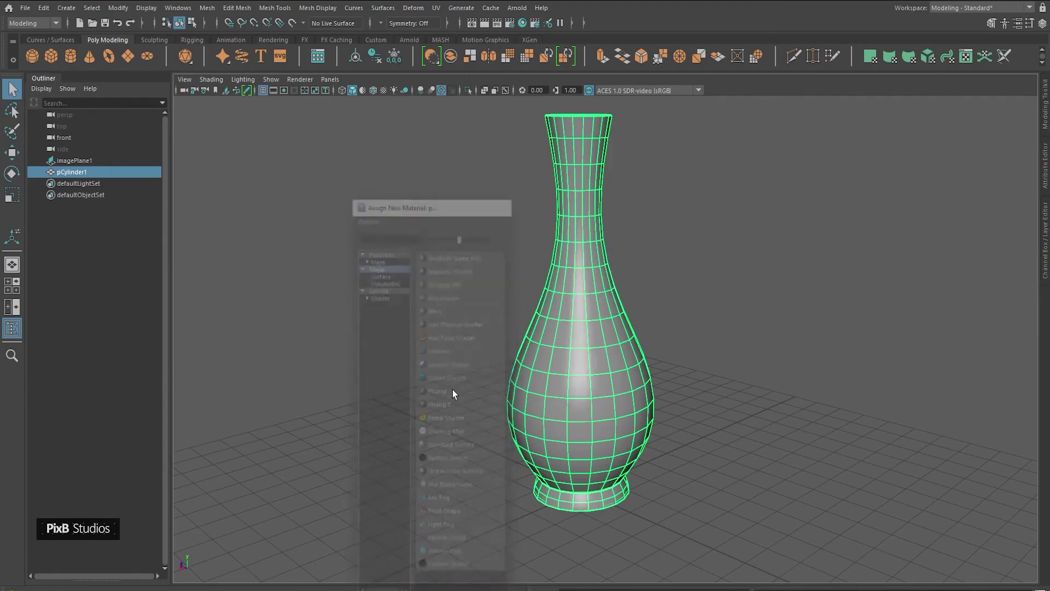
pyautogui.rightClick(438, 247)
pyautogui.click(586, 193)
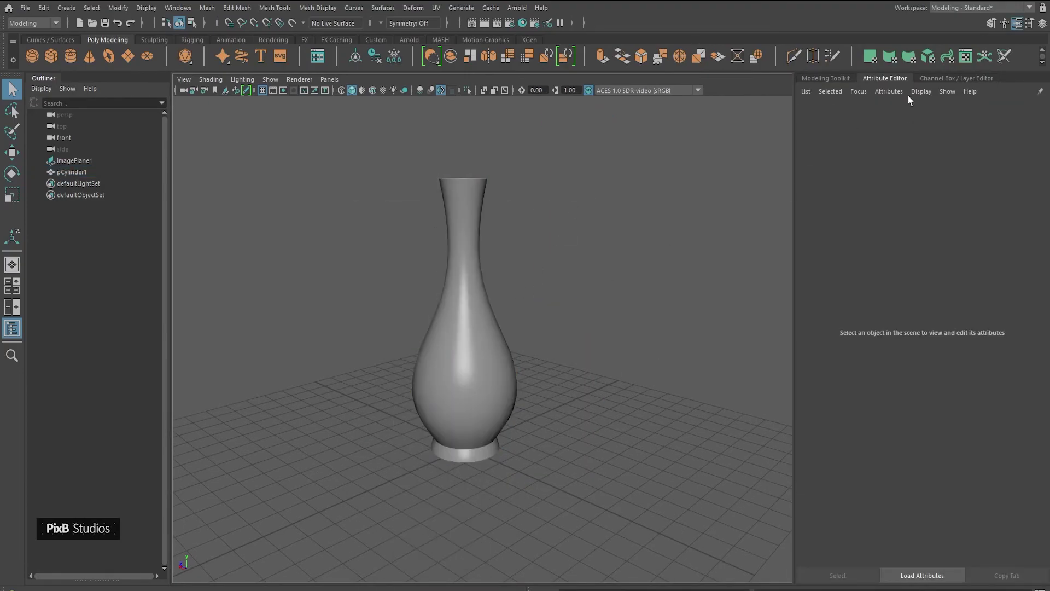
pyautogui.click(869, 75)
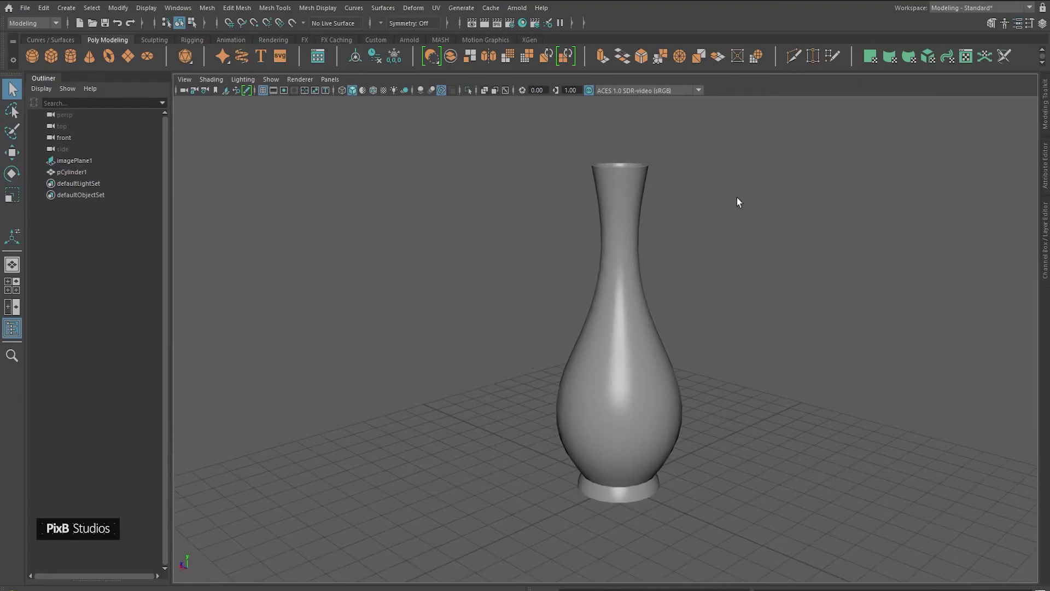
# Turn on the smooth mesh preview for the vase and check the deselected result
pyautogui.click(596, 268)
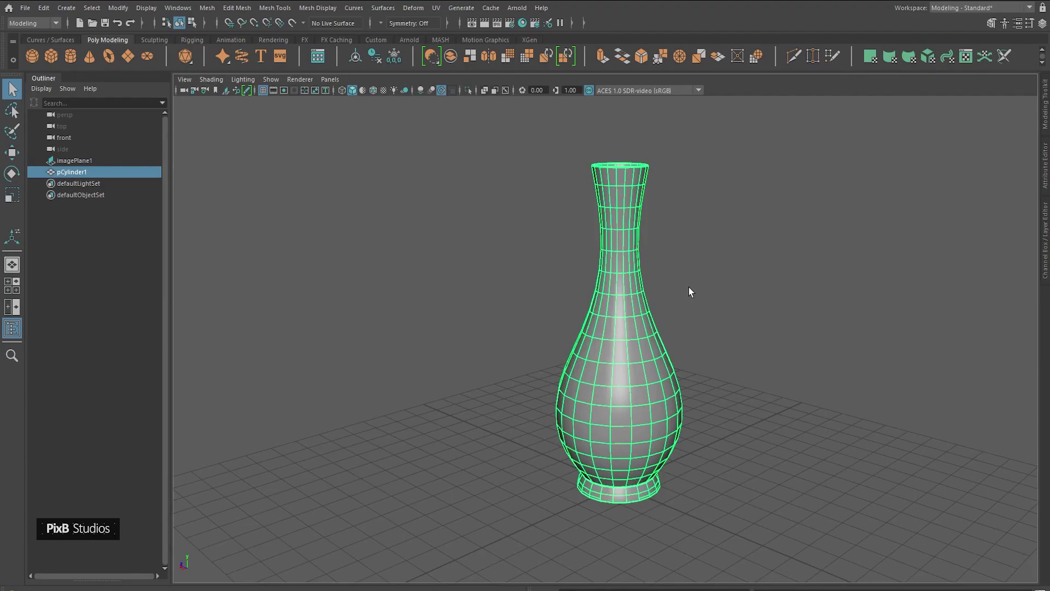
pyautogui.press('3')
pyautogui.click(712, 274)
pyautogui.keyDown('alt'); pyautogui.moveTo(712, 273); pyautogui.dragTo(702, 300, button='right'); pyautogui.keyUp('alt')
pyautogui.moveTo(703, 300)
pyautogui.keyDown('alt'); pyautogui.mouseDown()
pyautogui.moveTo(729, 274)
pyautogui.moveTo(848, 279)
pyautogui.moveTo(700, 300)
pyautogui.mouseUp(); pyautogui.keyUp('alt')
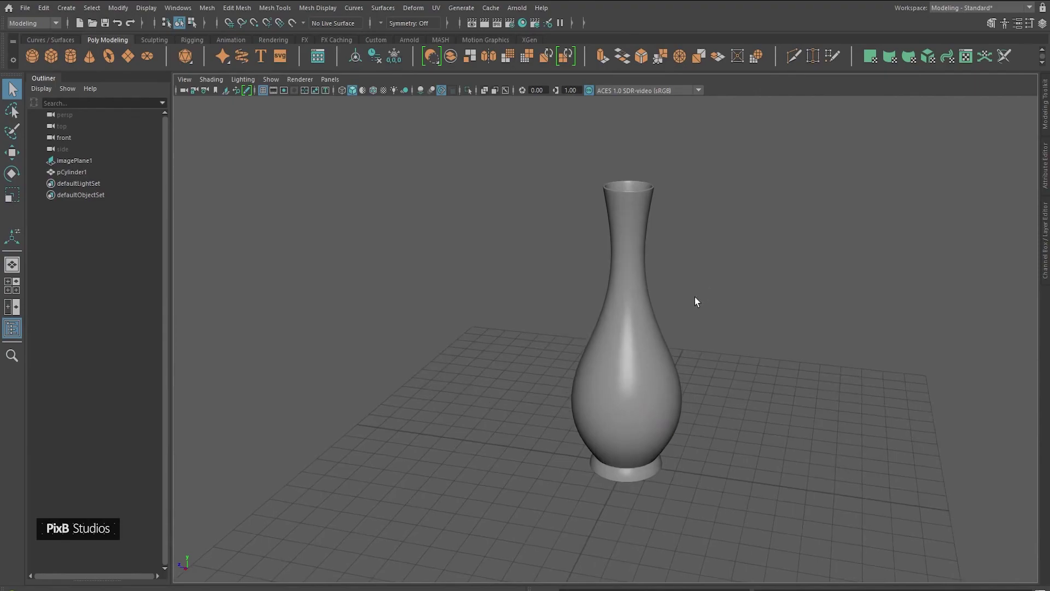